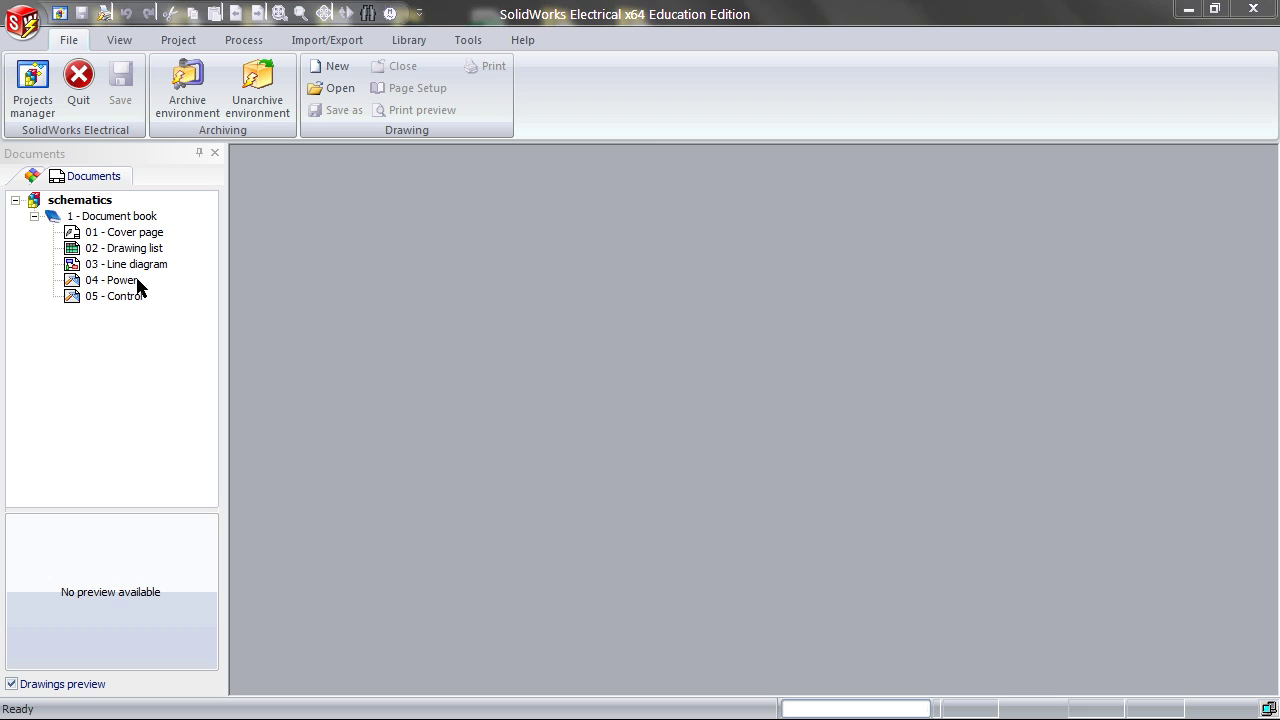
Step: Open the 04 - Power sheet and start multi-wire drawing in the N L1 L2 L3 'Each phase with a color' style
double_click(130, 281)
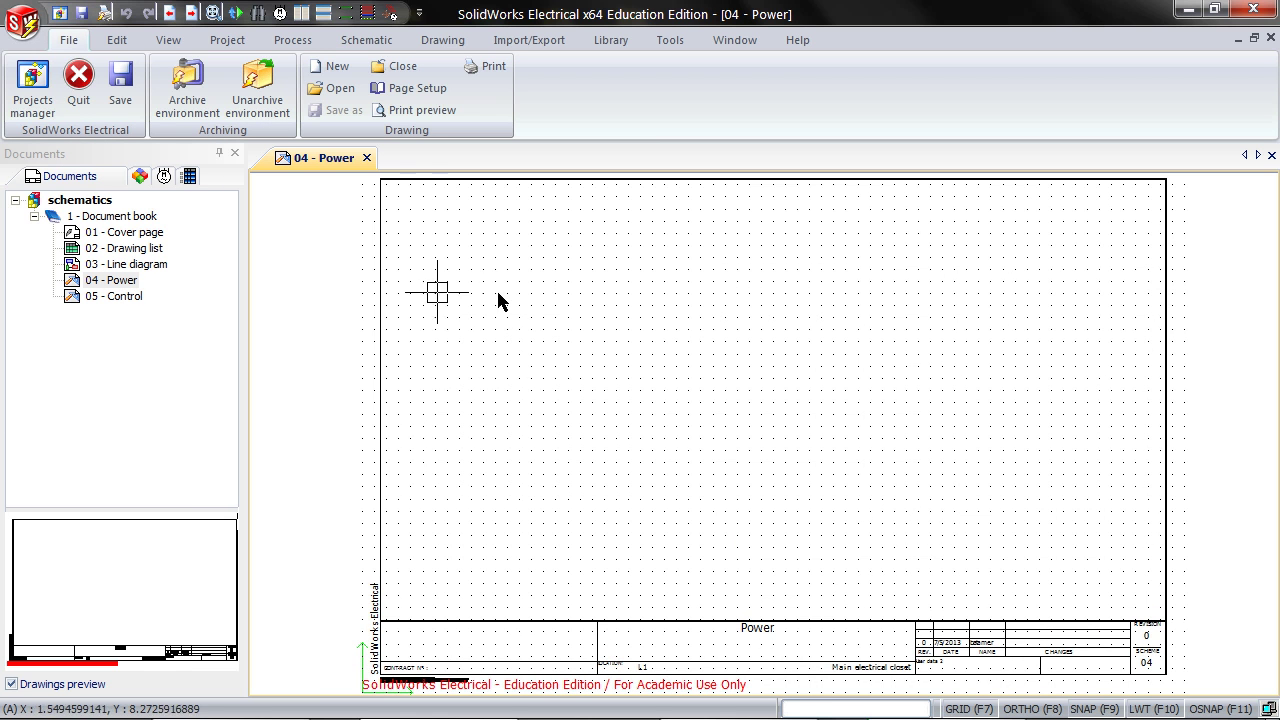
click(380, 42)
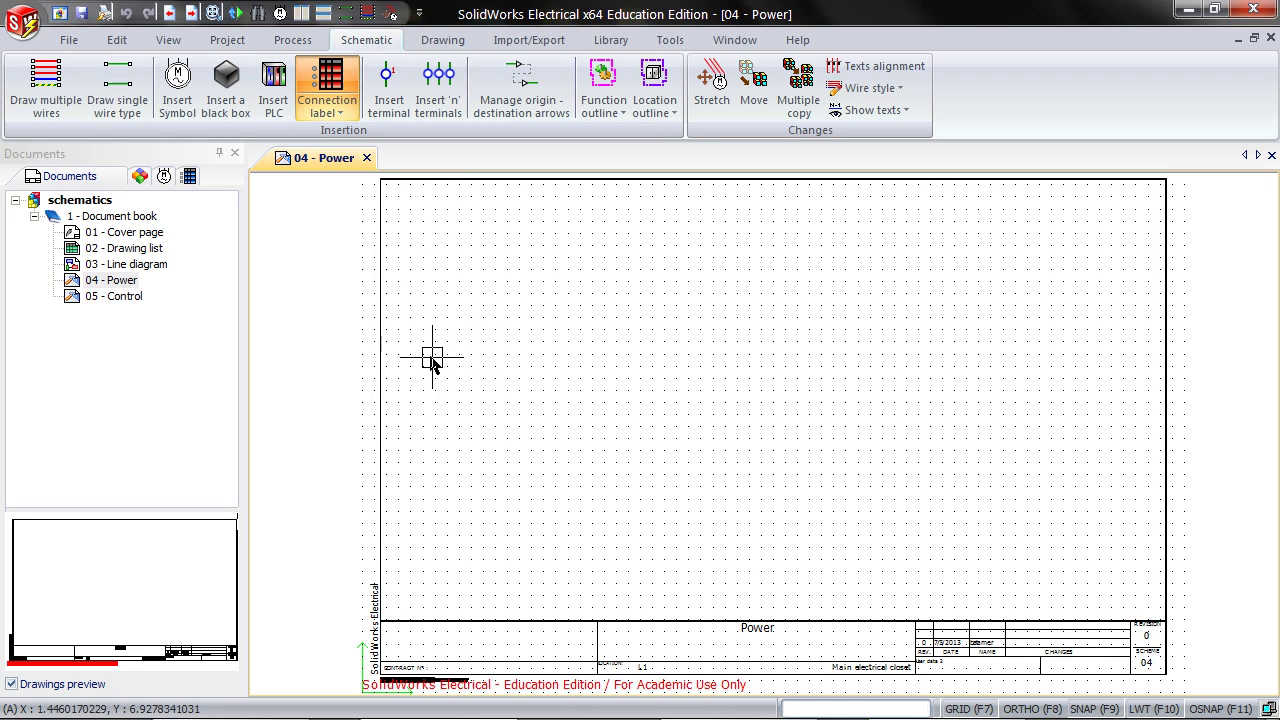
click(47, 104)
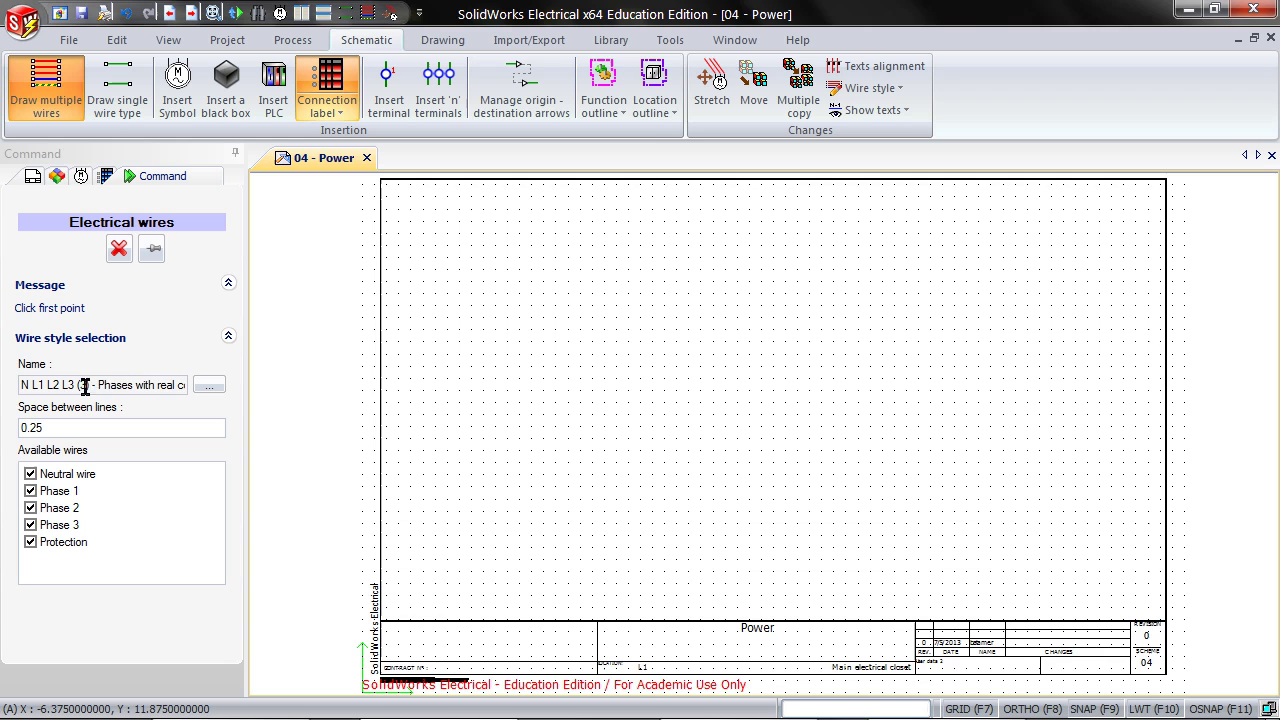
click(196, 389)
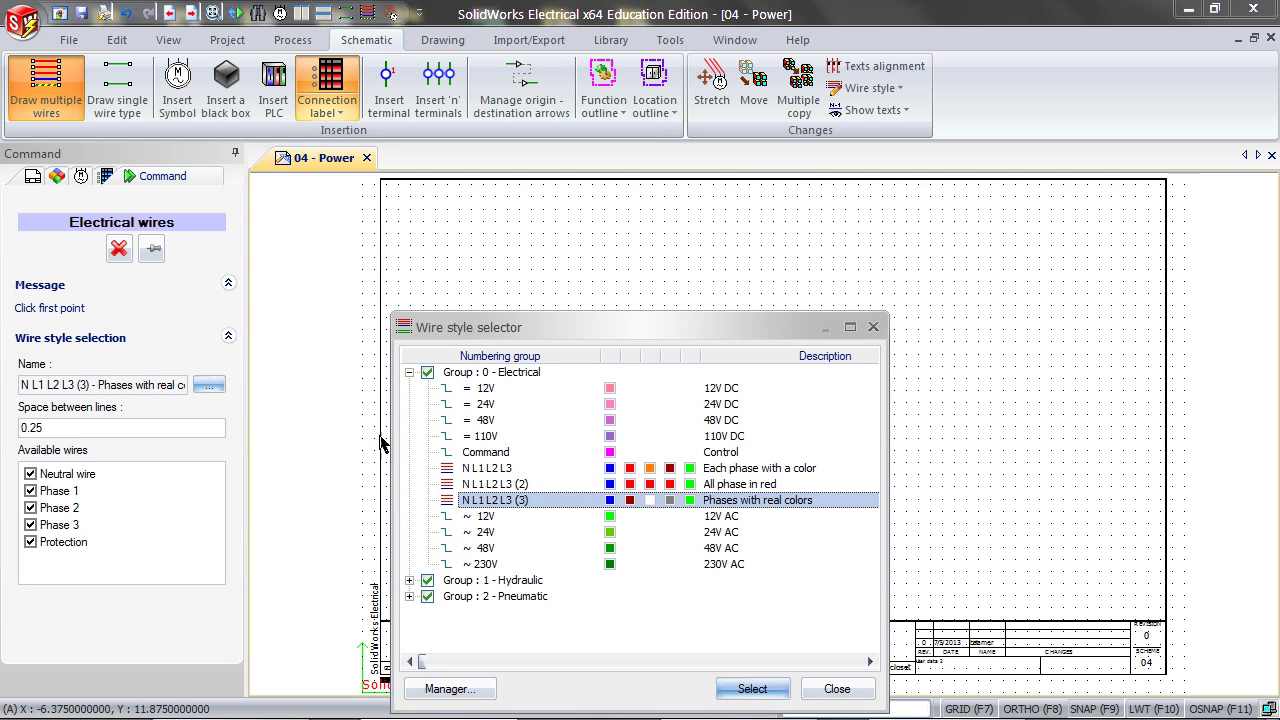
click(531, 468)
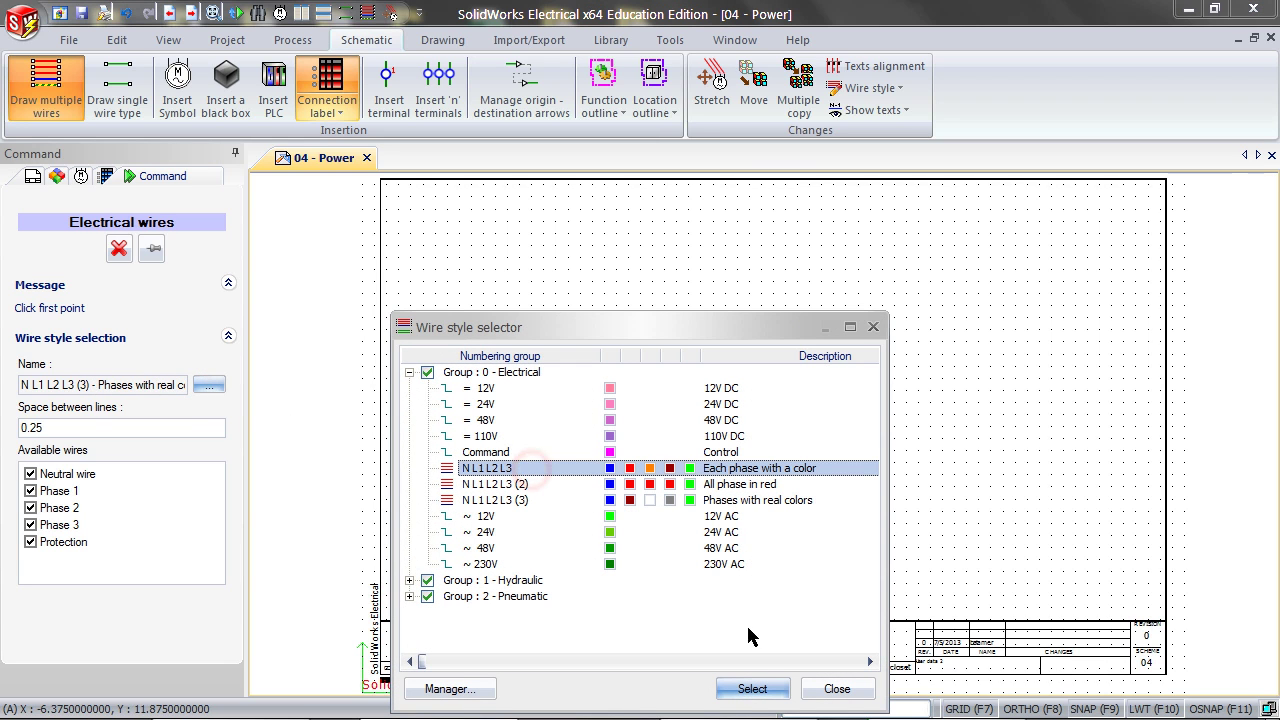
click(751, 689)
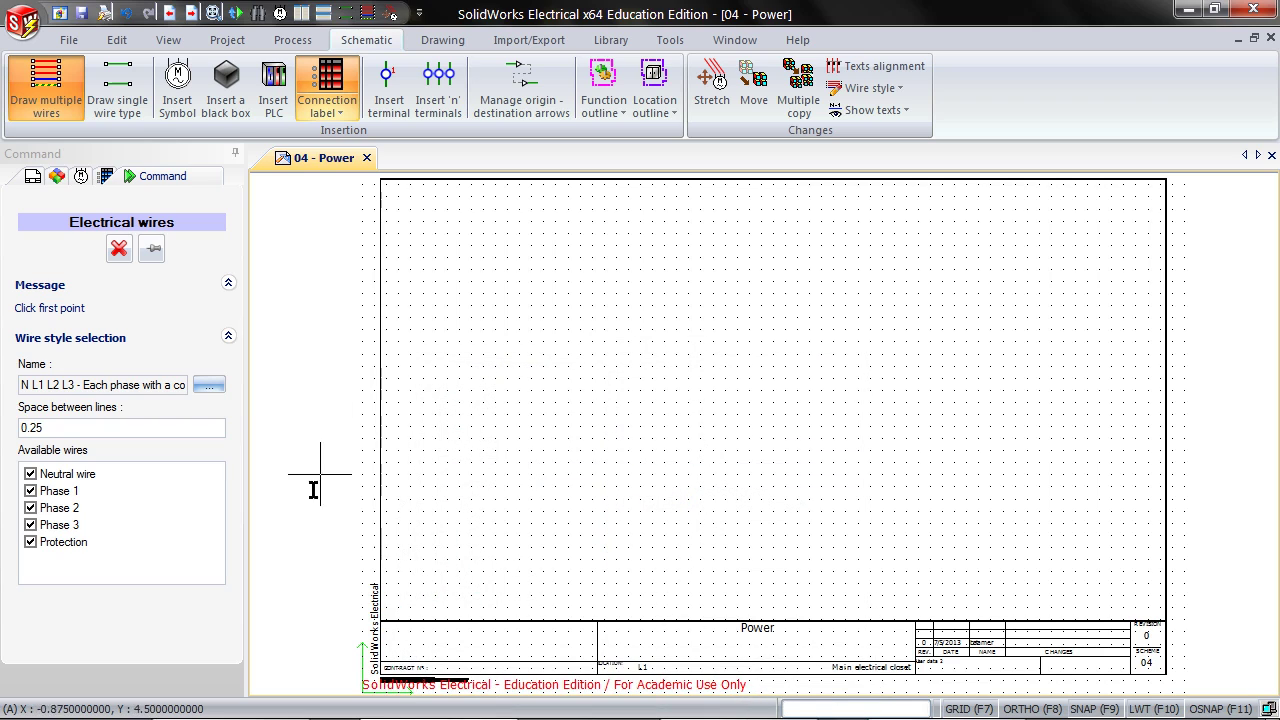
Step: Route the coloured wire bundle around a loop, inverting the phase order
click(423, 209)
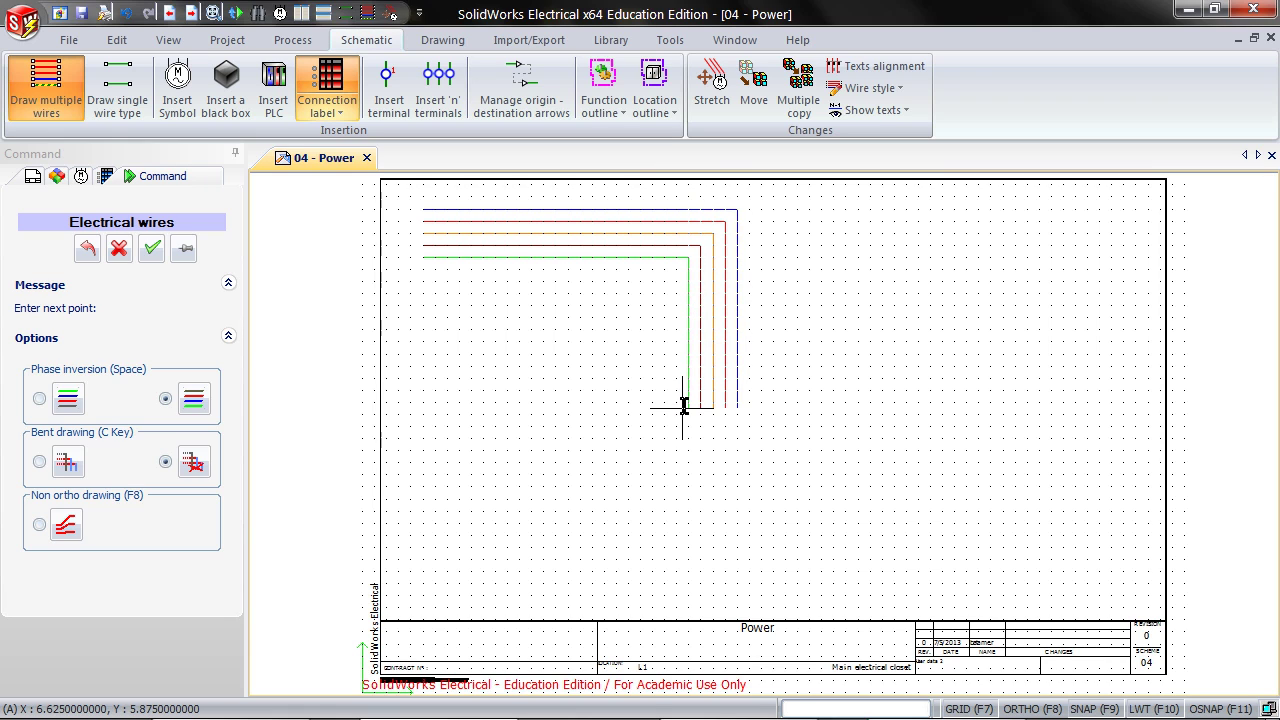
key(space)
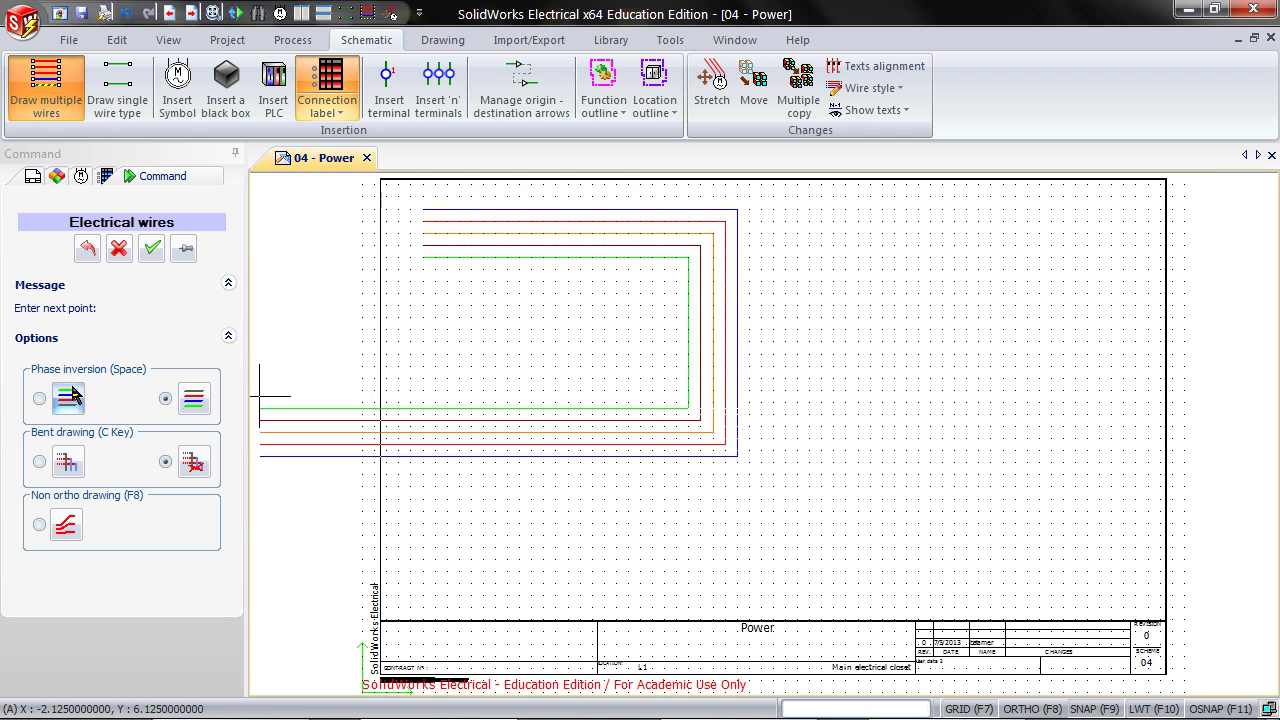
click(481, 432)
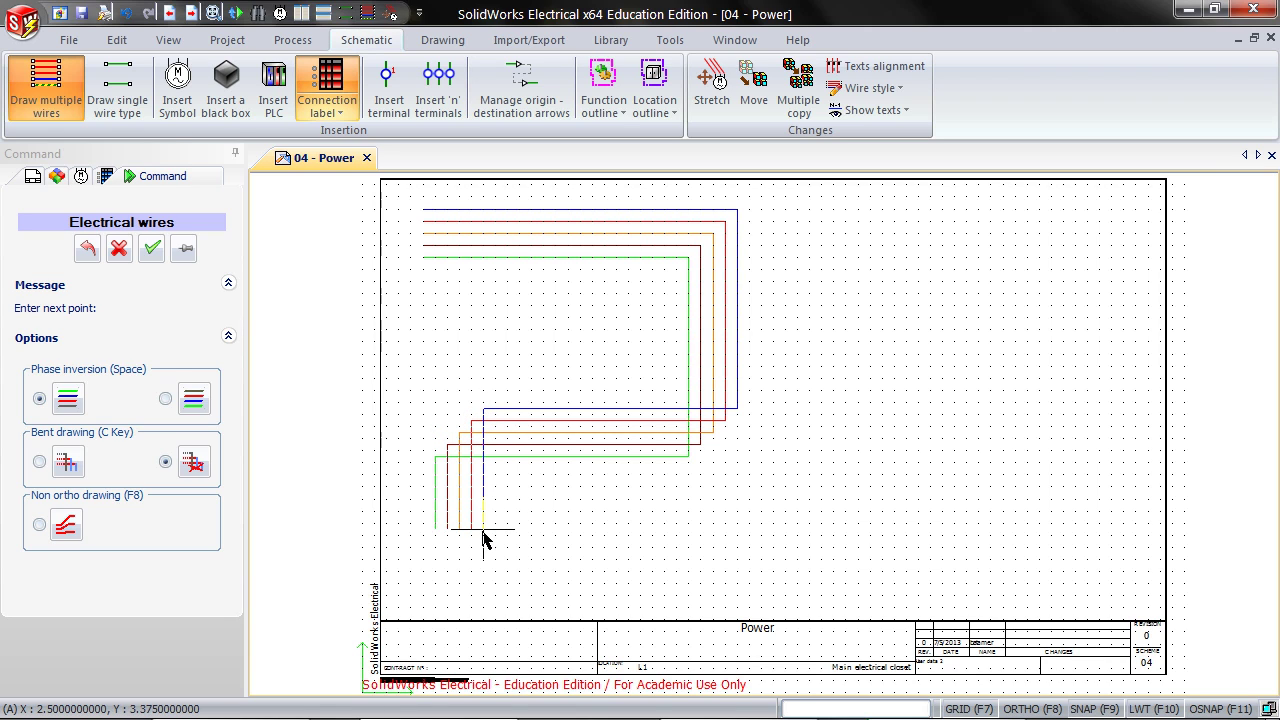
click(481, 540)
click(39, 461)
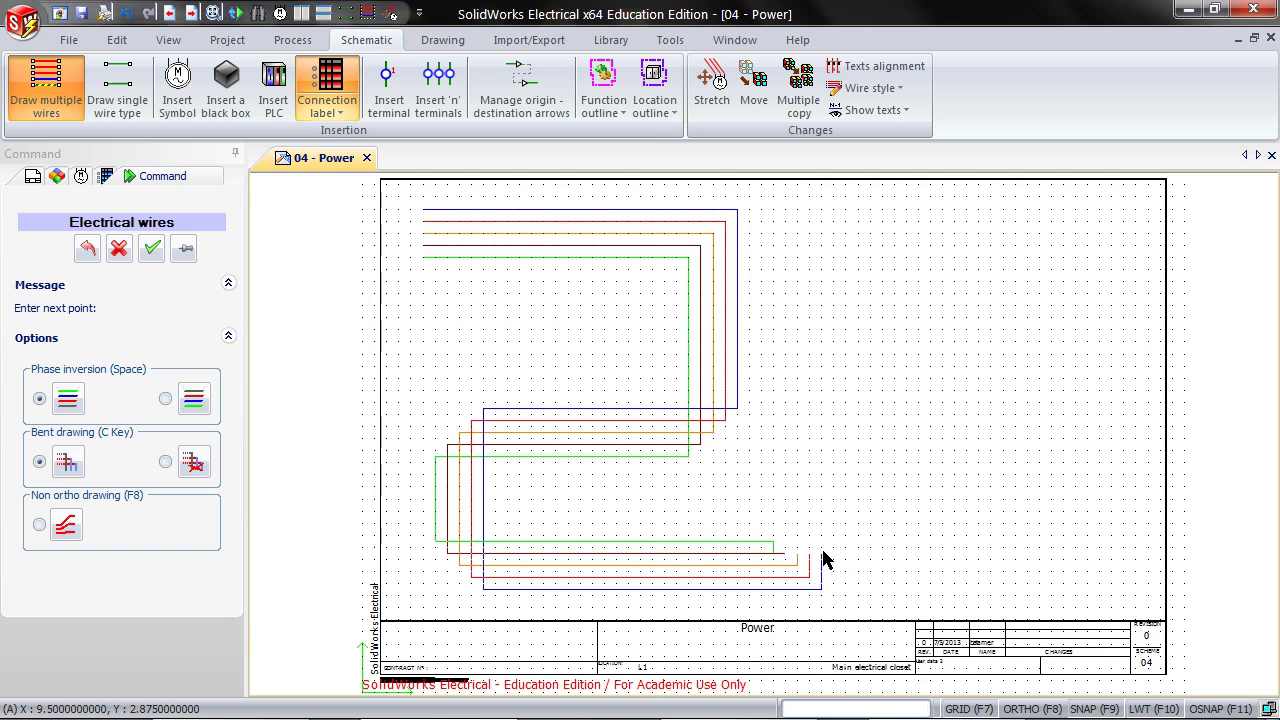
click(843, 469)
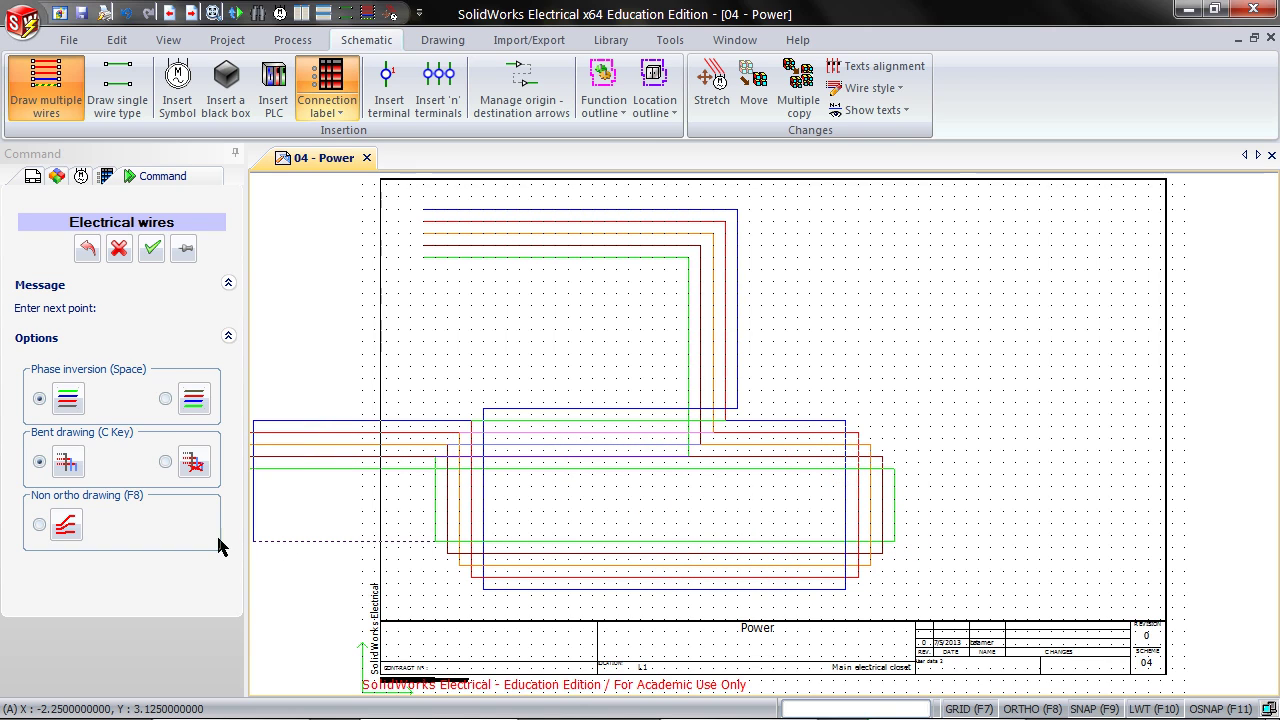
Step: Switch on bent and non-ortho drawing and draw diagonal wires converging at the upper right
click(166, 462)
click(39, 524)
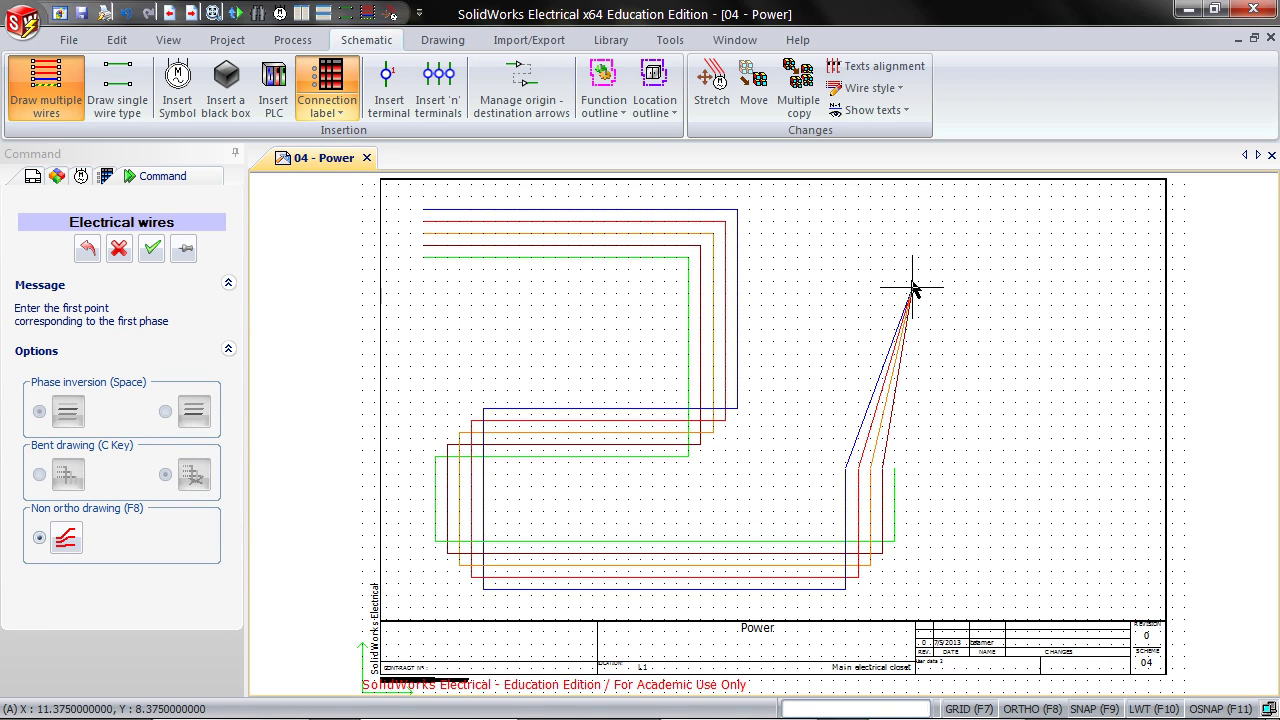
click(941, 270)
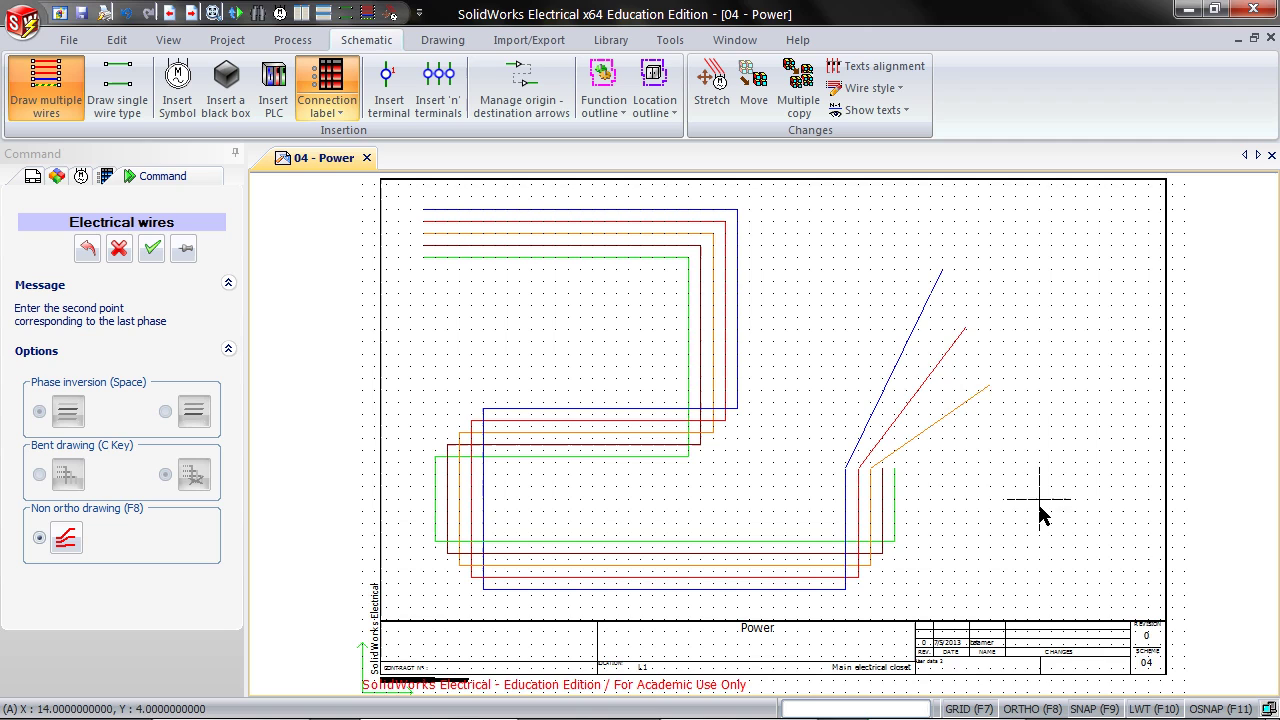
click(941, 271)
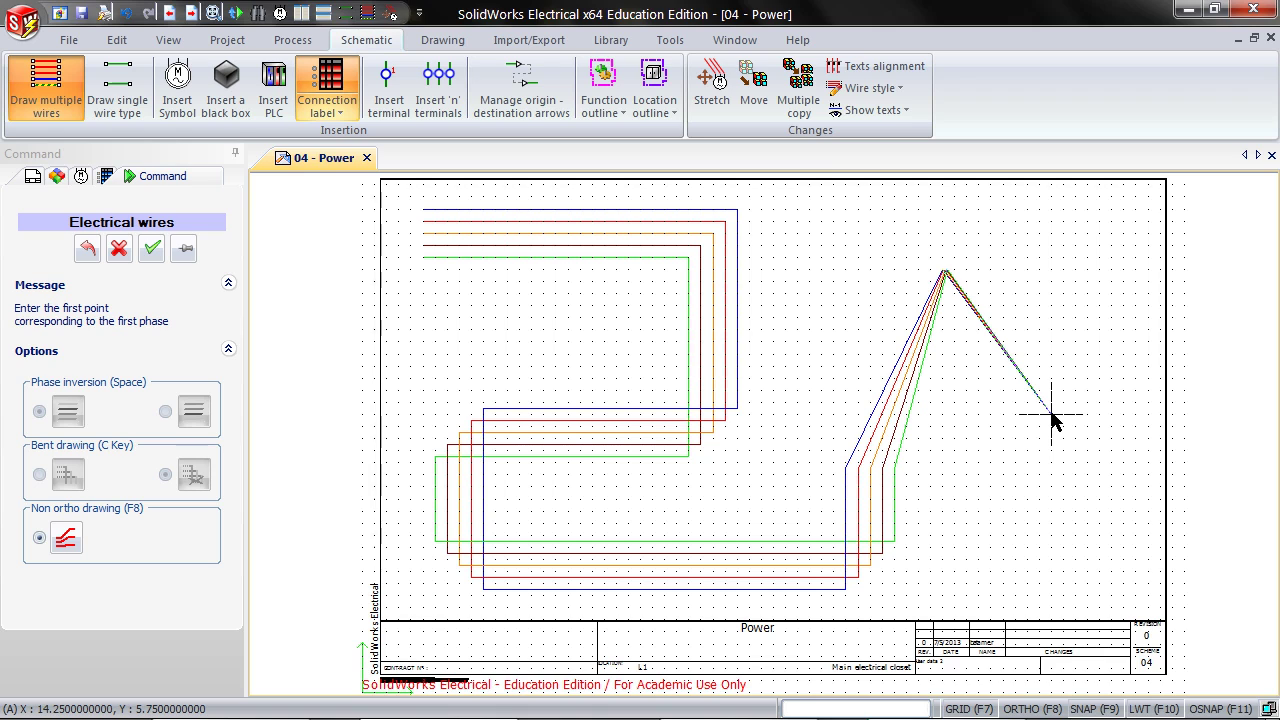
Step: Draw a three-phase bundle without neutral or protection across the top right, turning downward
click(121, 250)
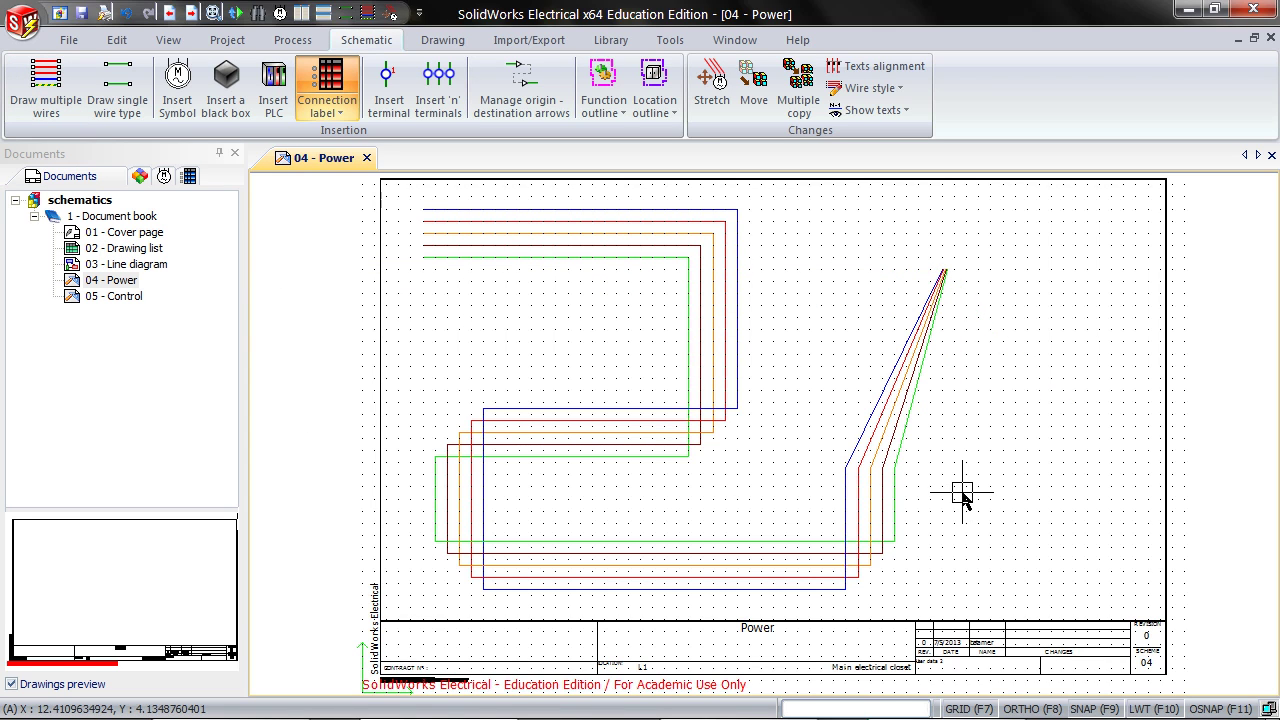
click(52, 90)
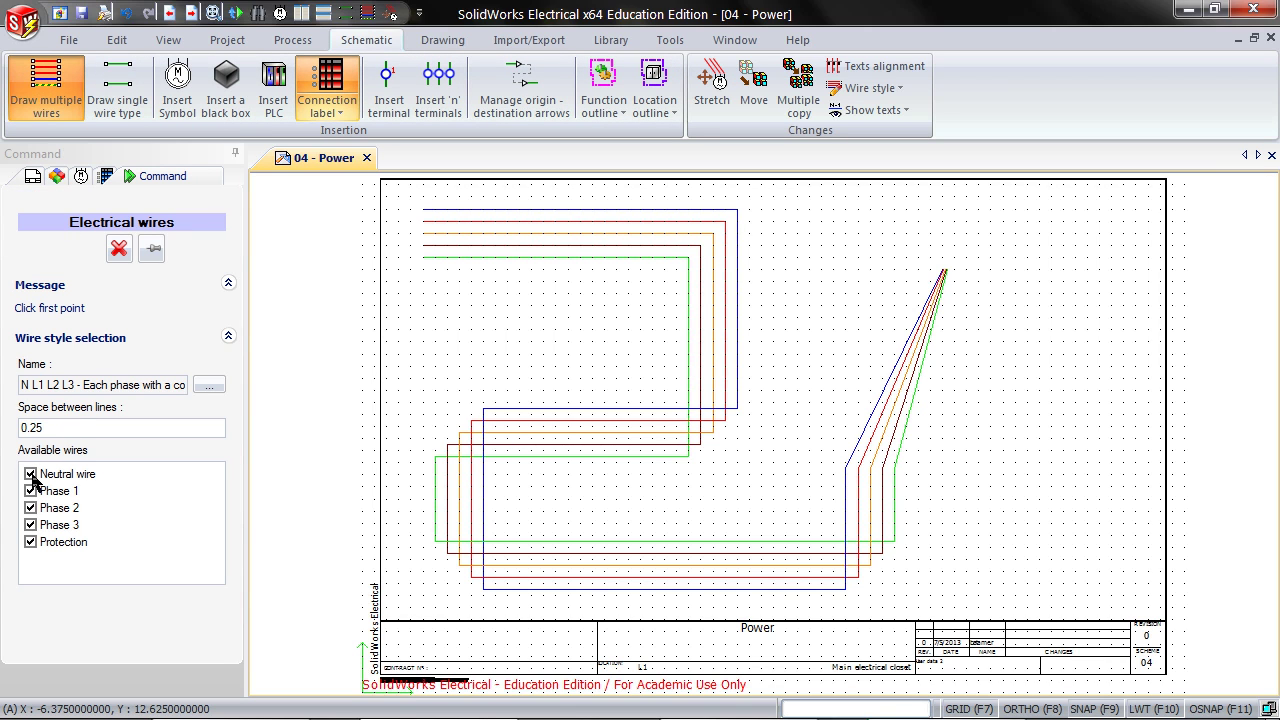
click(31, 474)
click(30, 542)
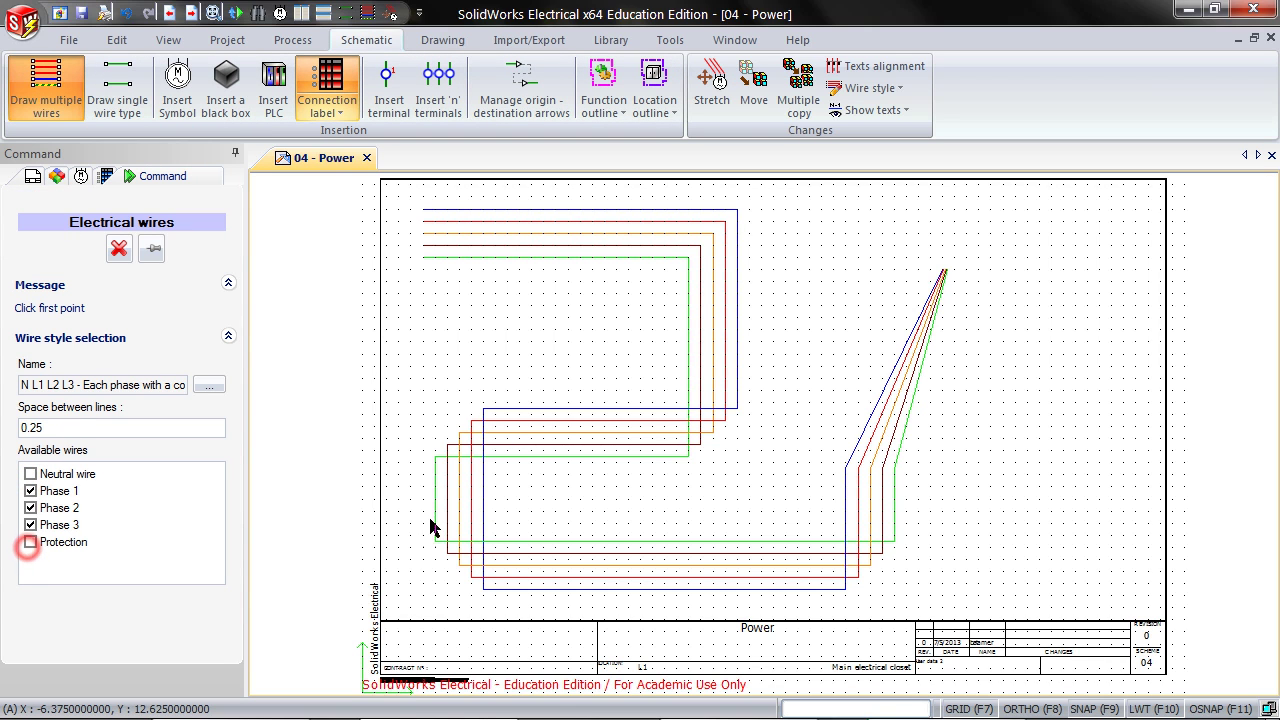
click(809, 197)
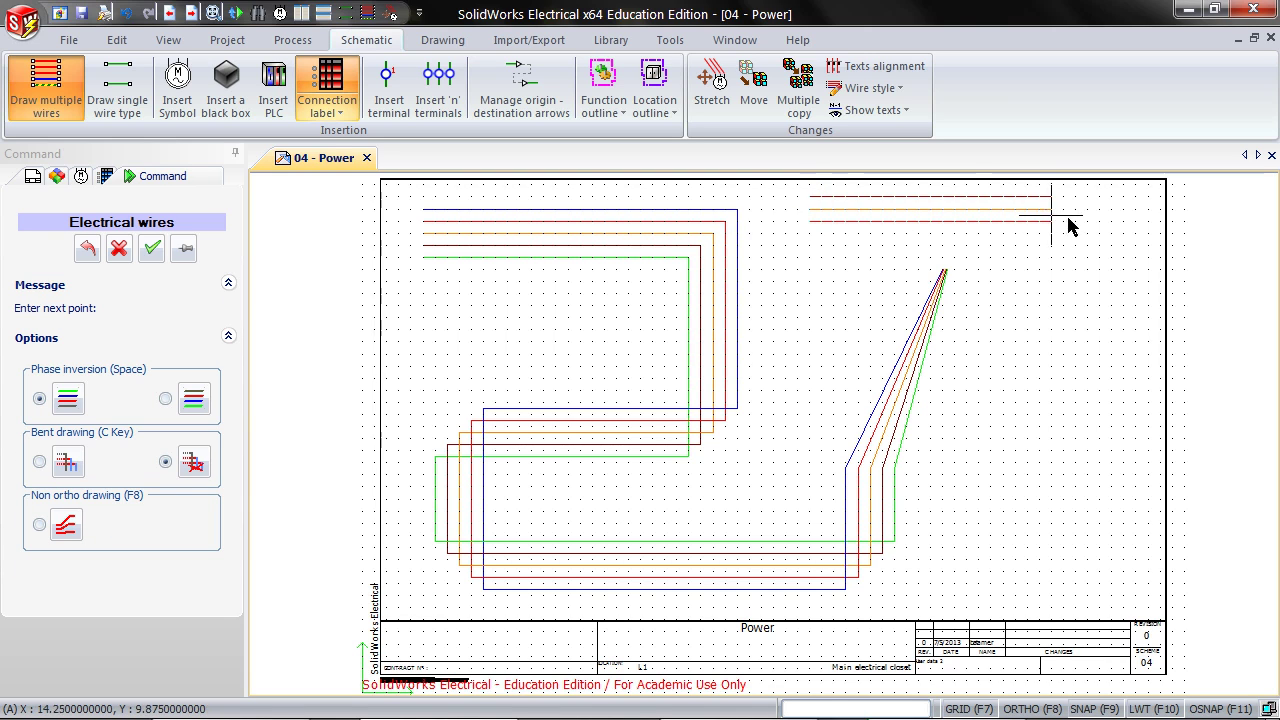
click(1113, 225)
click(1114, 402)
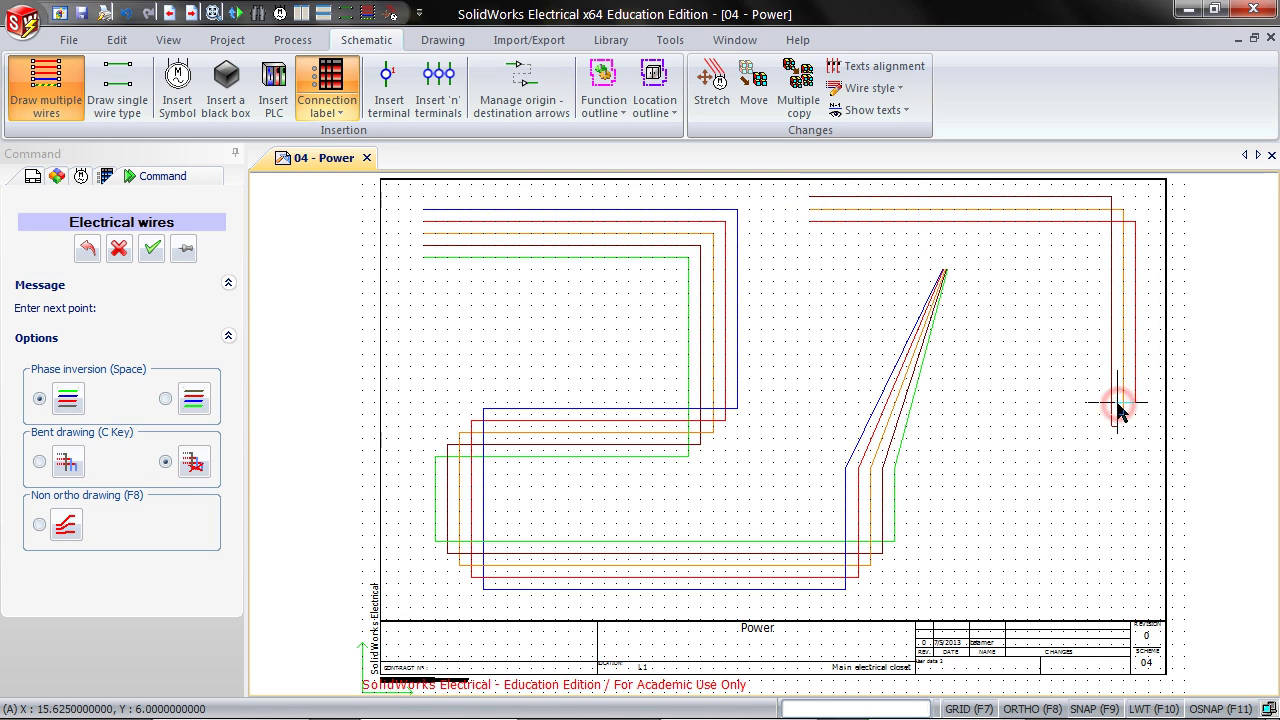
key(Escape)
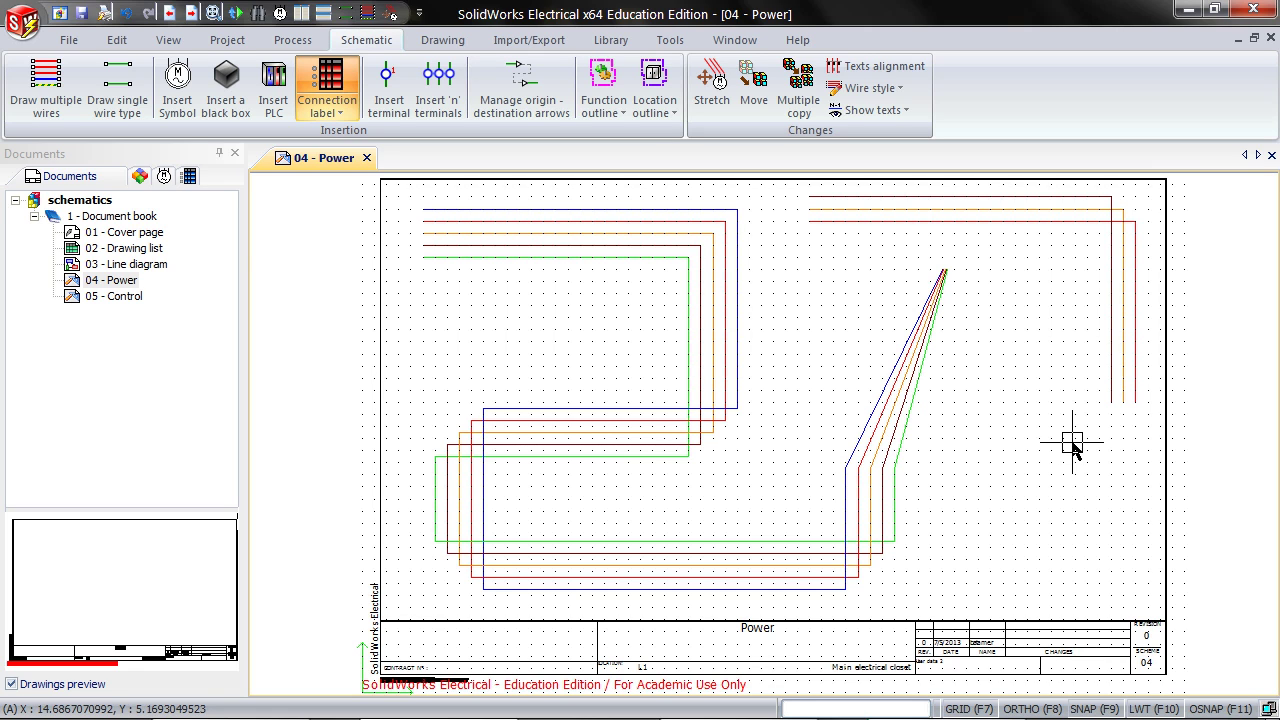
Step: Restart multi-wire drawing with 0.25 line spacing and place a first wire point
click(40, 107)
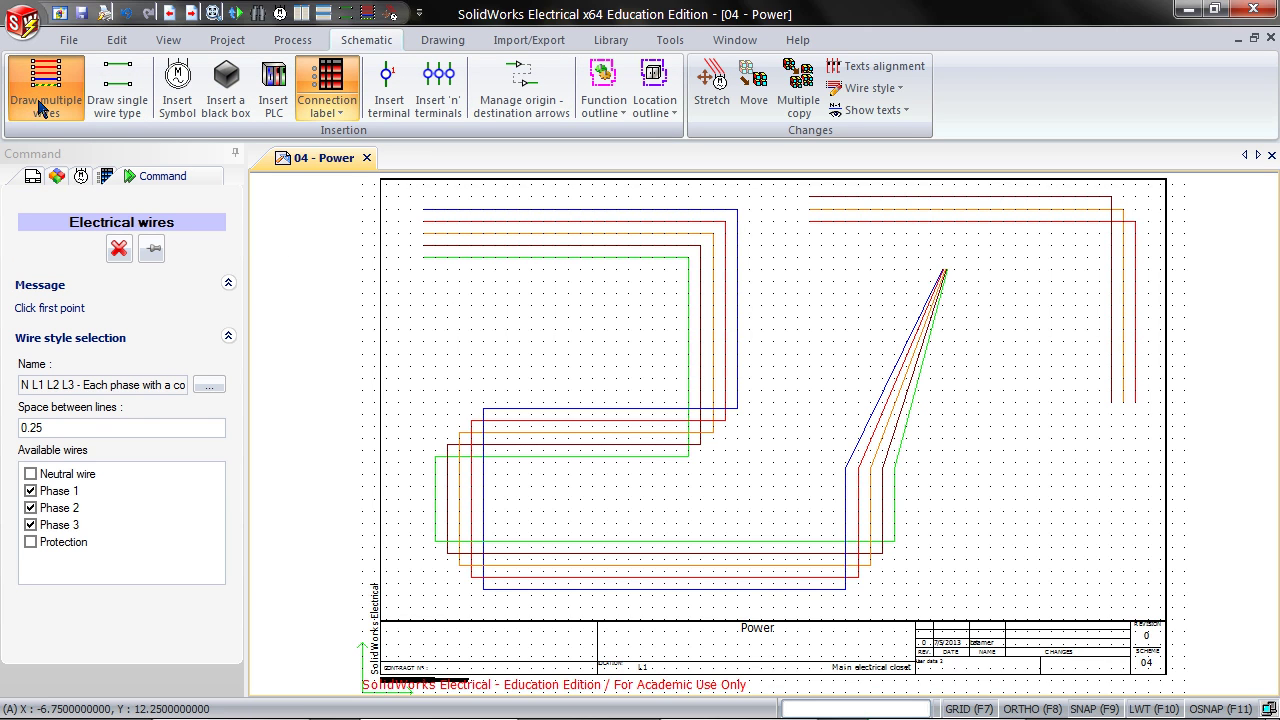
double_click(50, 430)
text(.5)
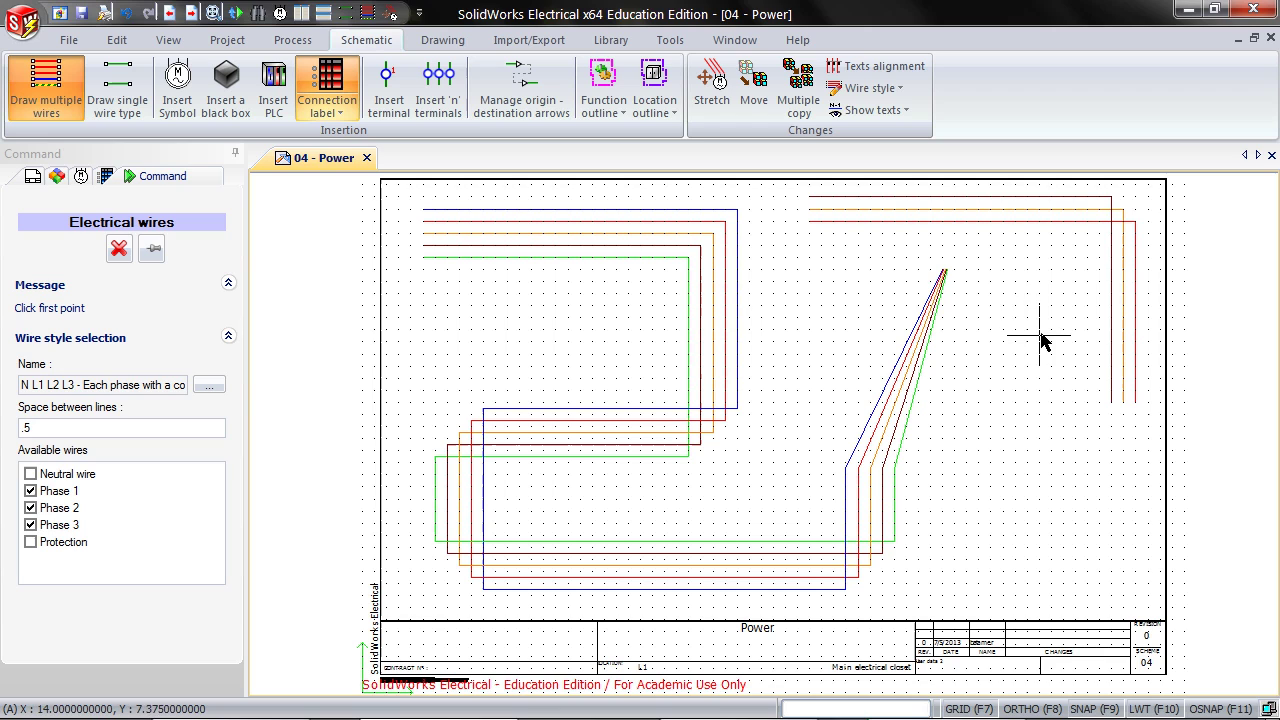
click(946, 516)
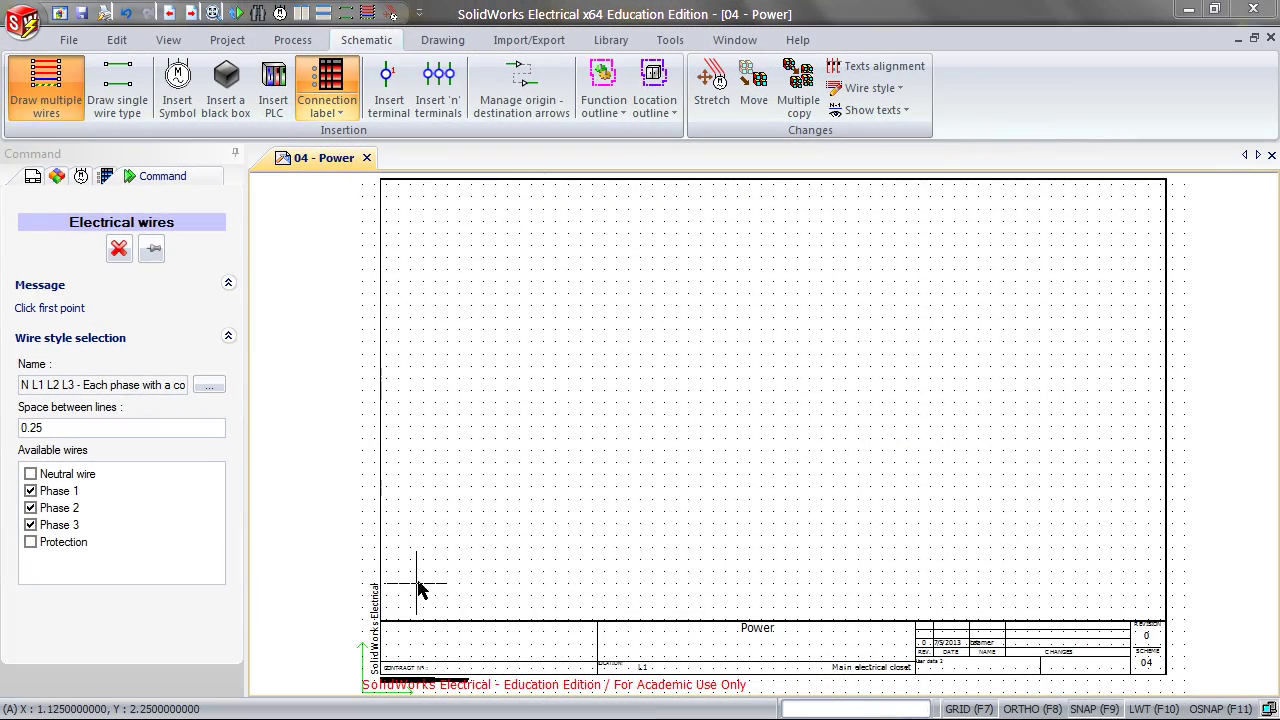
Step: Draw three vertical phase wires down the left and a three-wire branch teeing off rightward
click(418, 590)
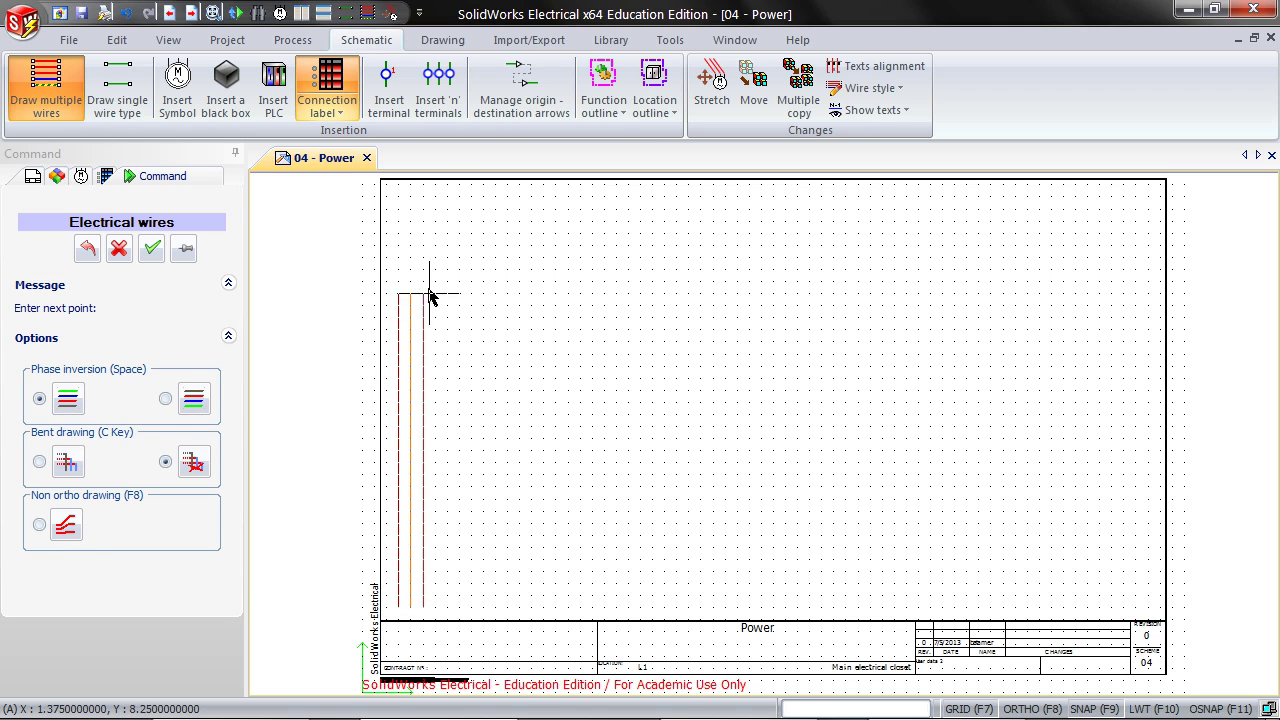
click(435, 198)
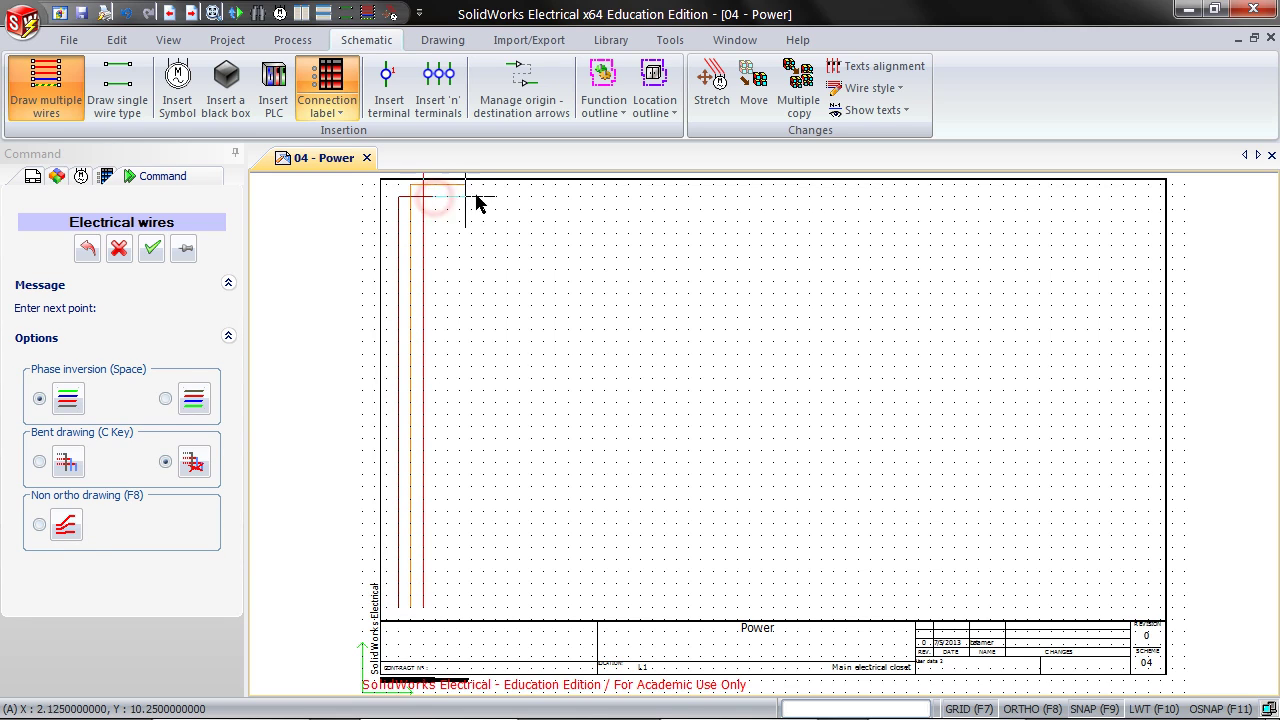
key(Escape)
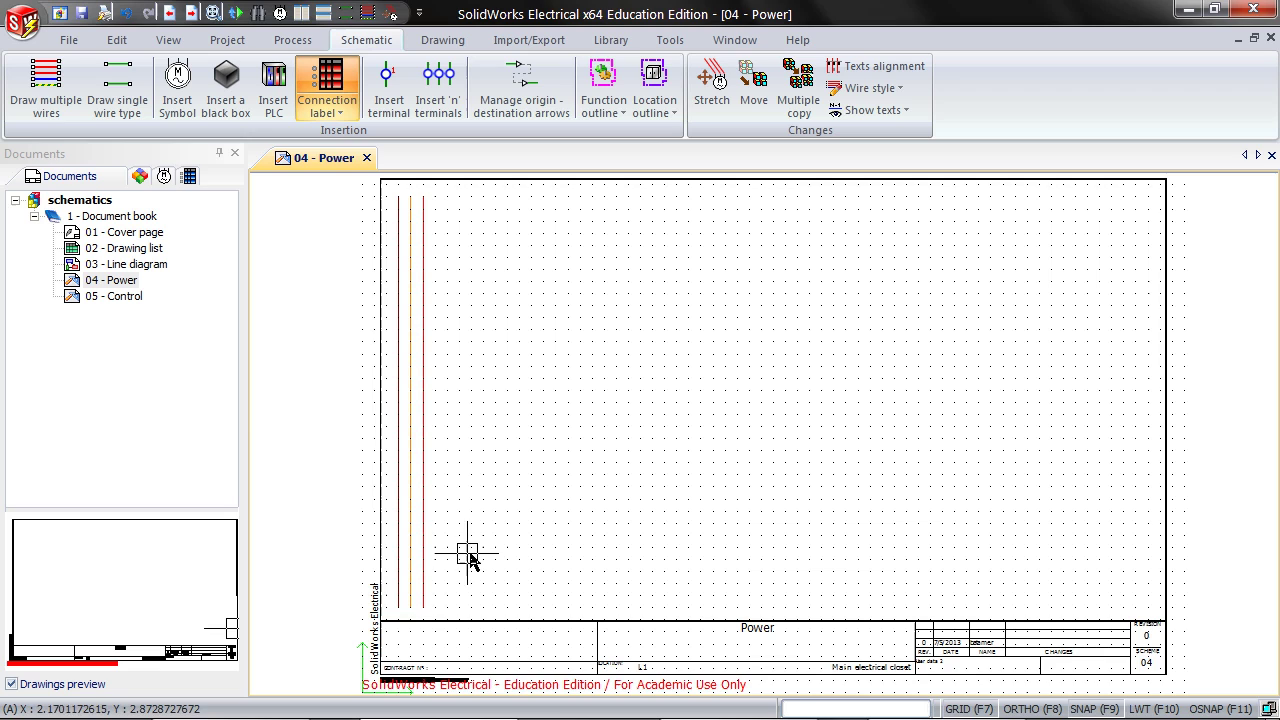
click(30, 93)
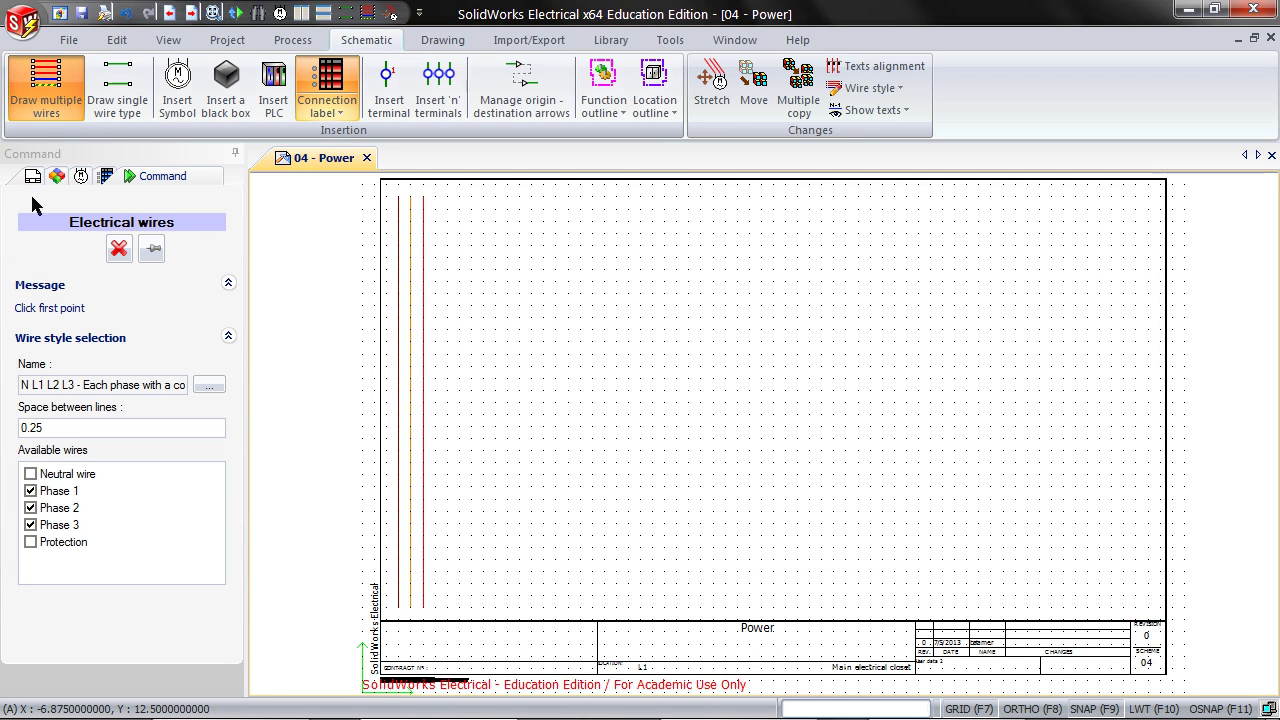
click(400, 355)
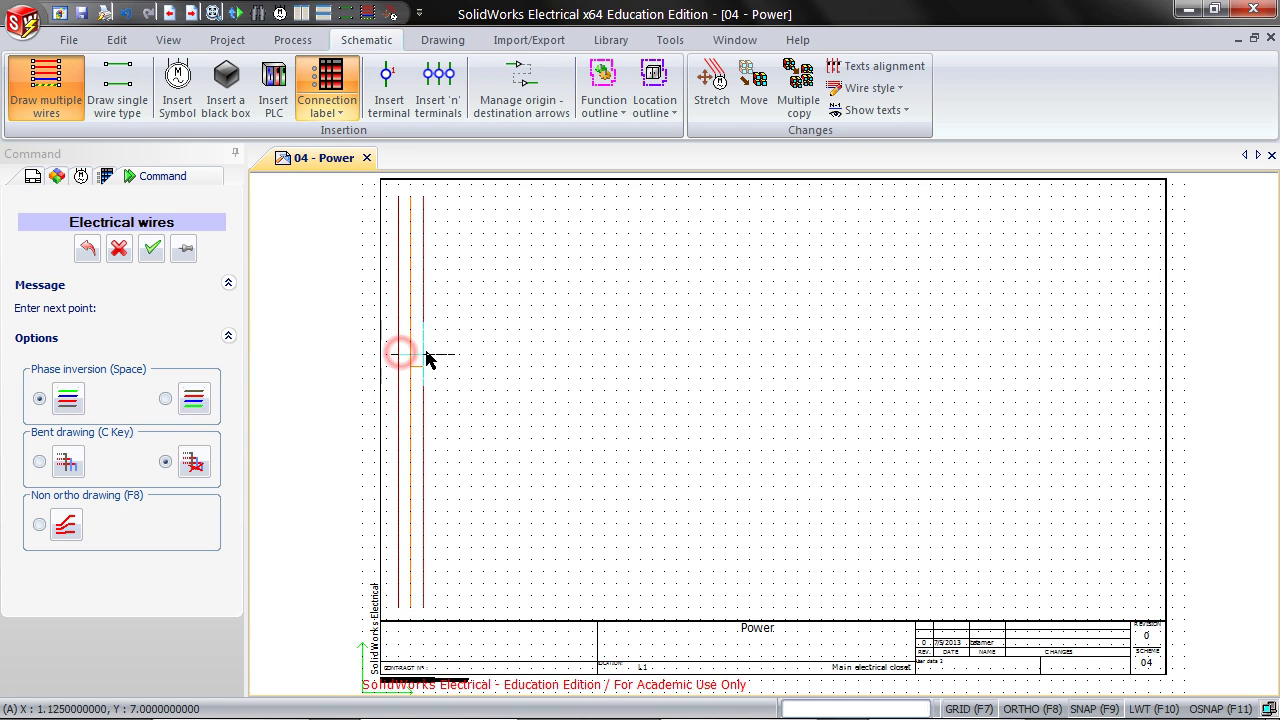
click(591, 363)
right_click(612, 385)
Step: Zoom in to check the branch's connection dots, then fit the whole sheet in view
scroll(405, 410, up, 2)
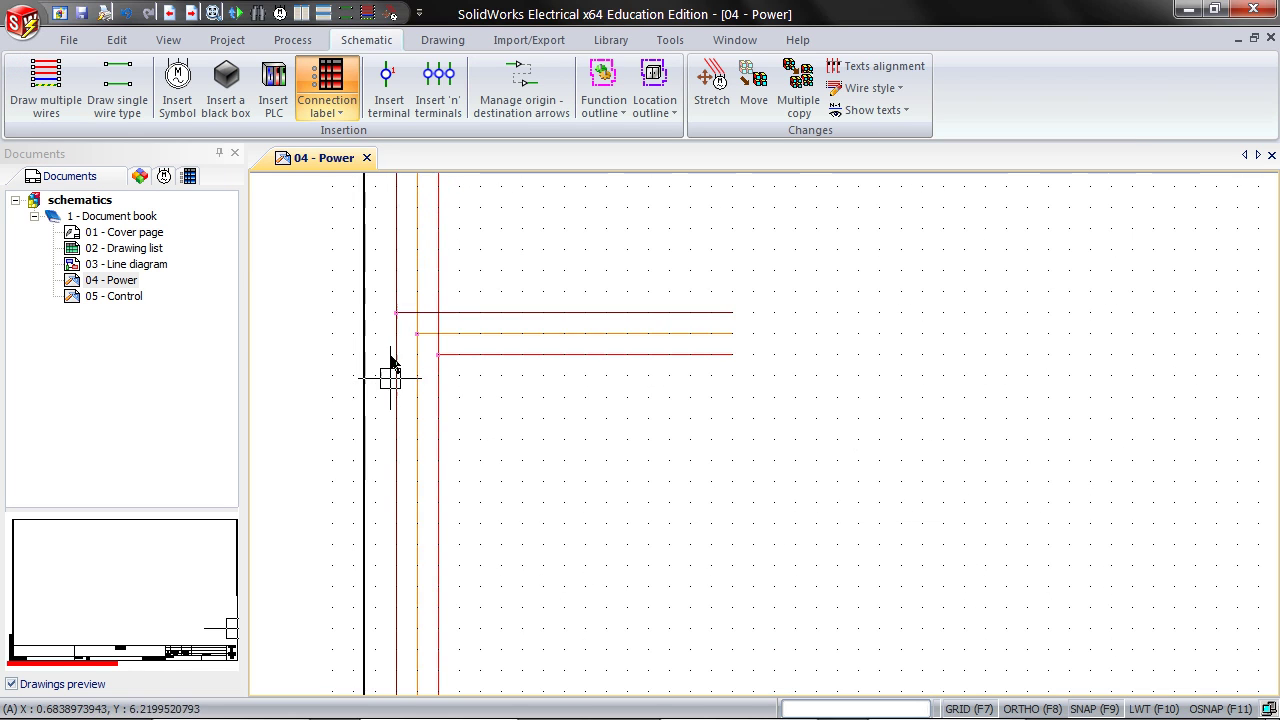
scroll(390, 378, up, 3)
scroll(440, 363, up, 4)
middle_drag(323, 363, 414, 360)
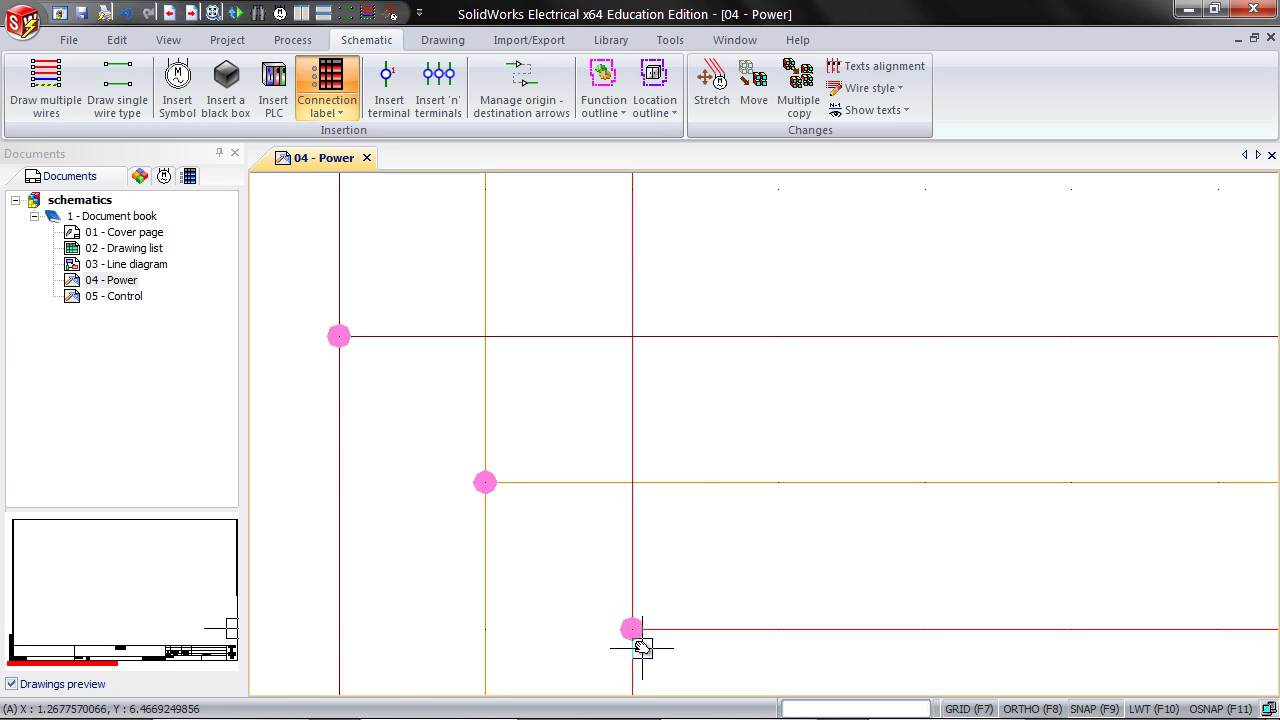
scroll(691, 497, down, 1)
scroll(800, 495, down, 1)
middle_drag(820, 449, 777, 407)
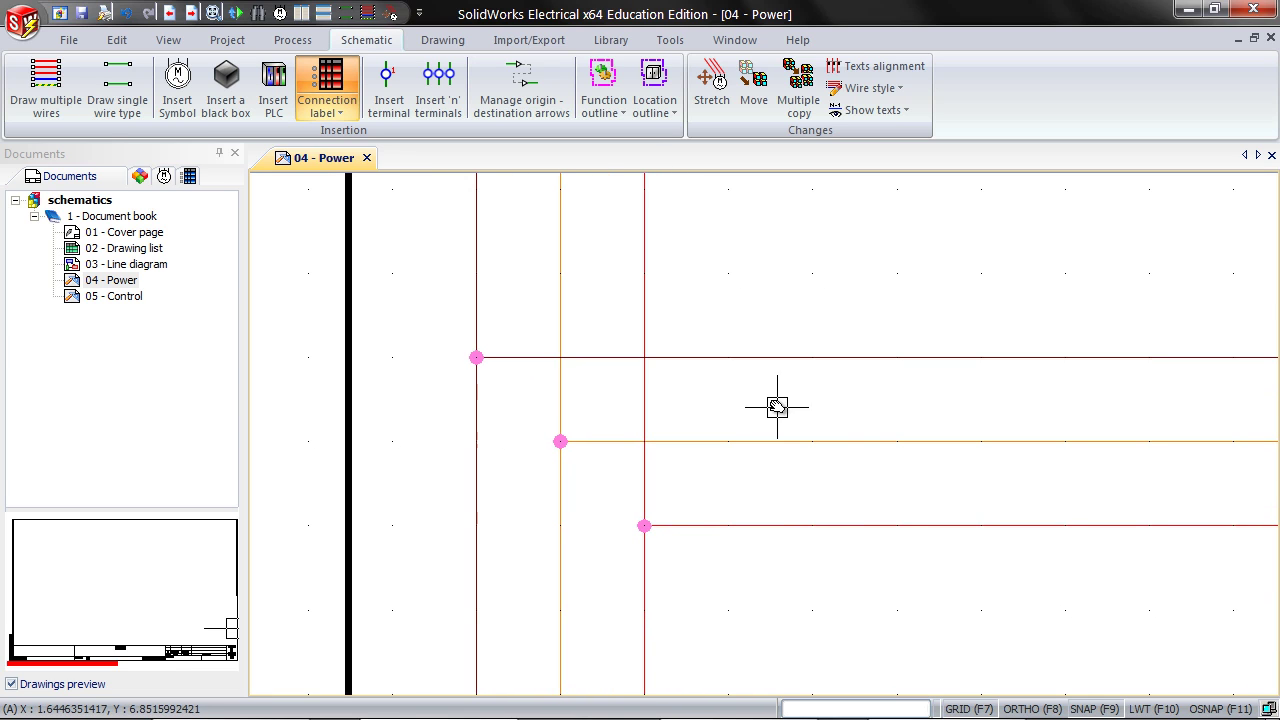
middle_click(777, 407)
click(760, 410)
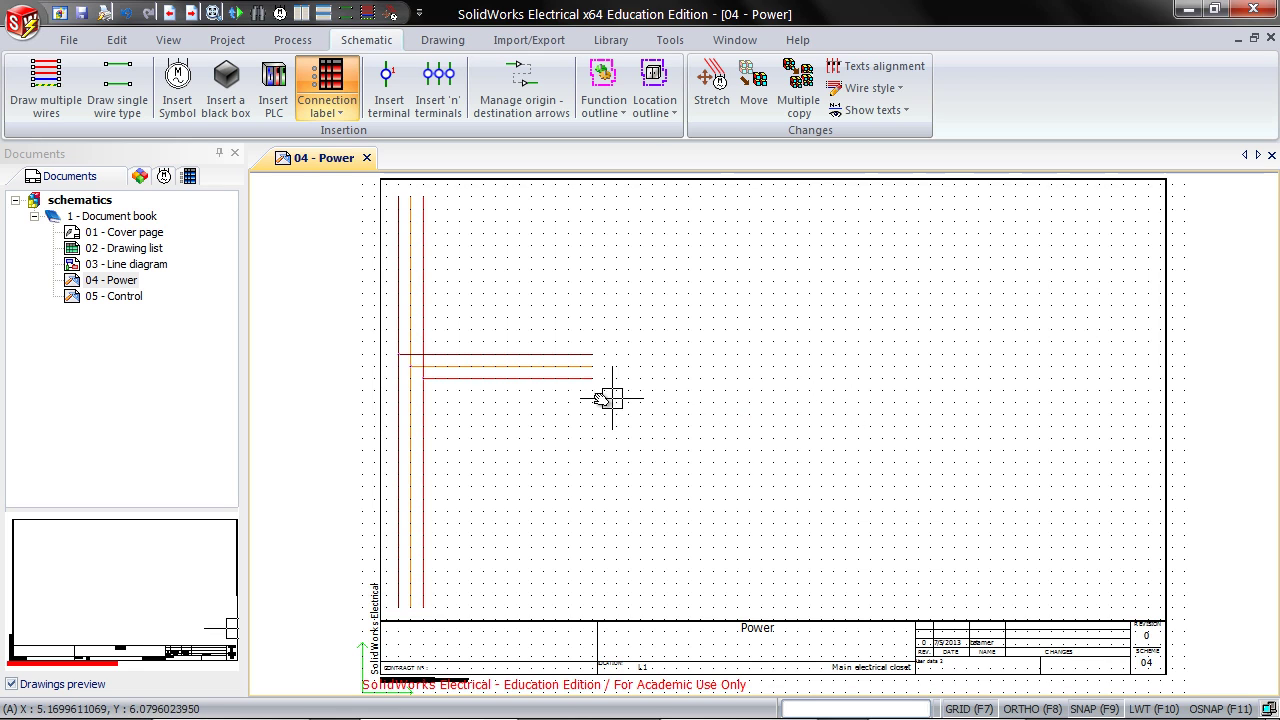
Step: Place a three-phase, three-terminal motor from the Motors library at the branch wire ends
click(172, 103)
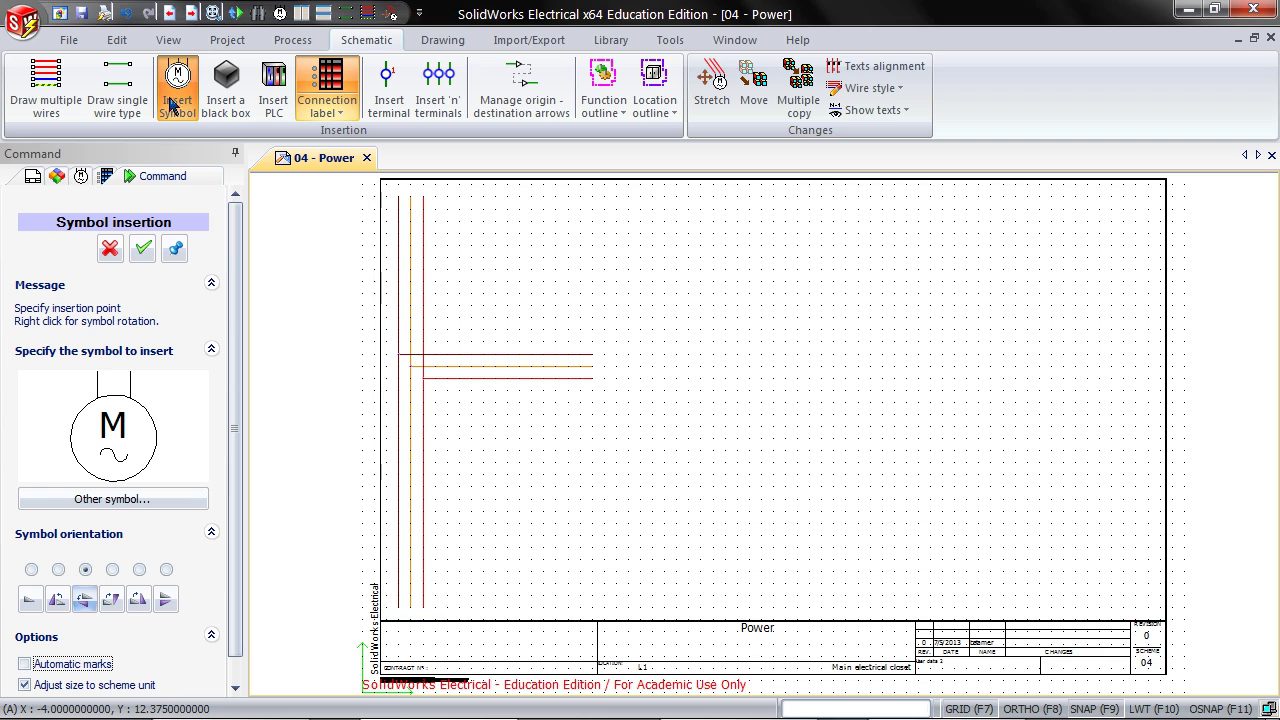
click(145, 502)
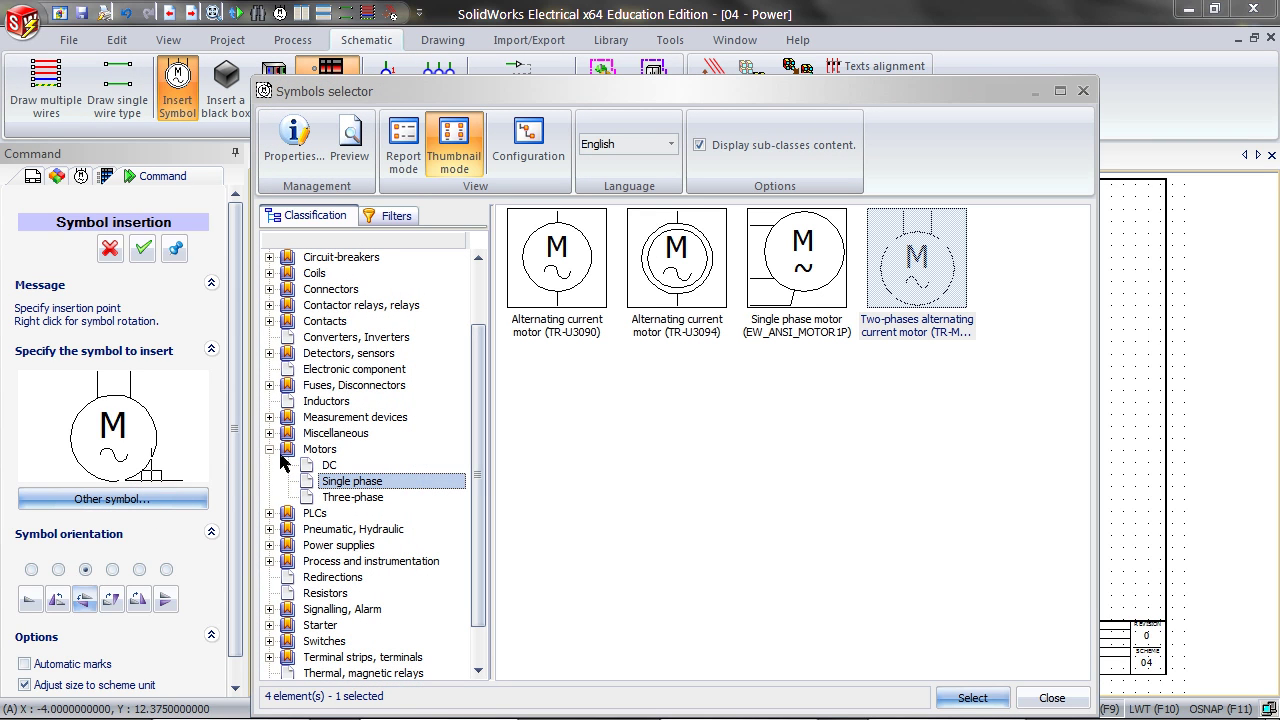
click(318, 450)
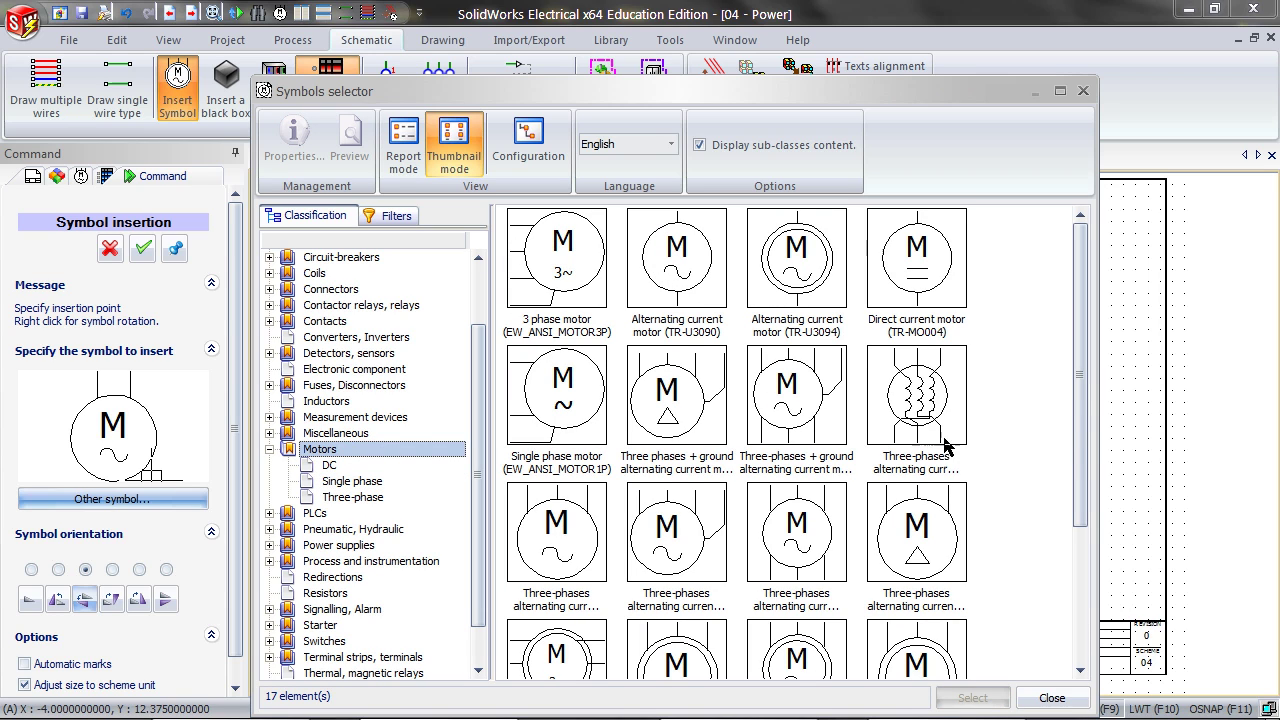
scroll(1070, 500, down, 3)
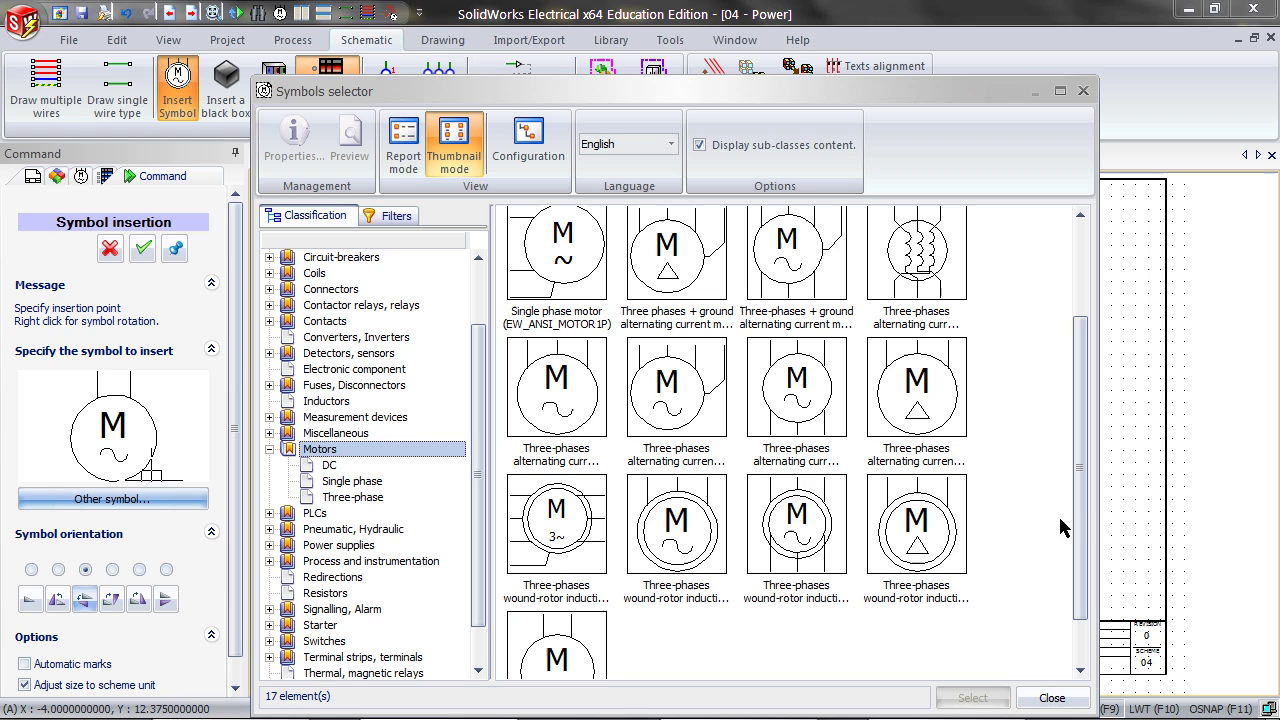
click(571, 410)
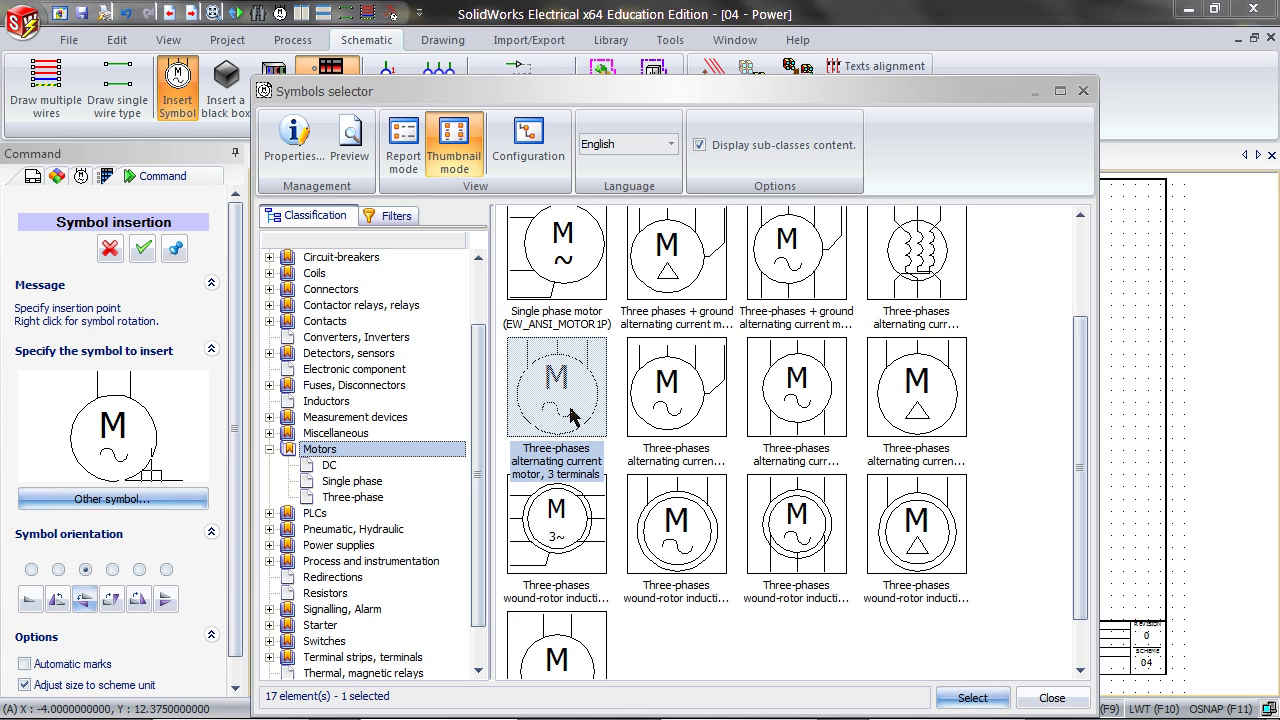
click(972, 697)
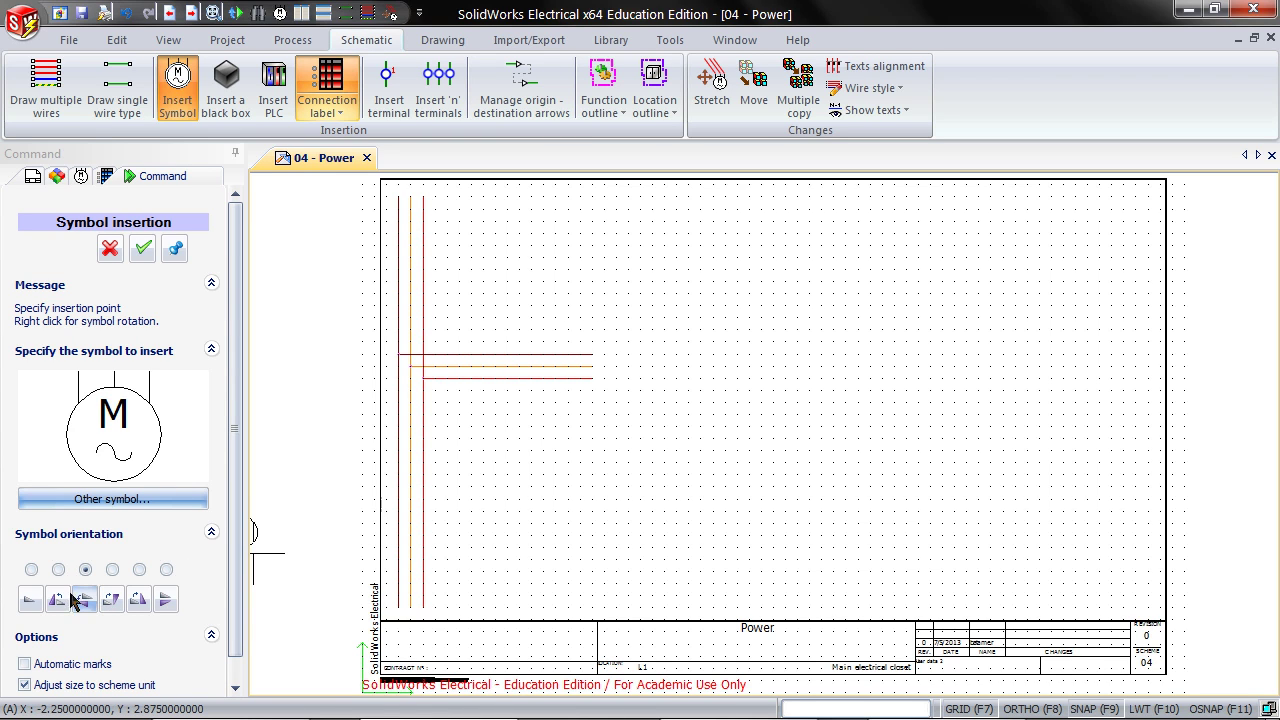
click(30, 600)
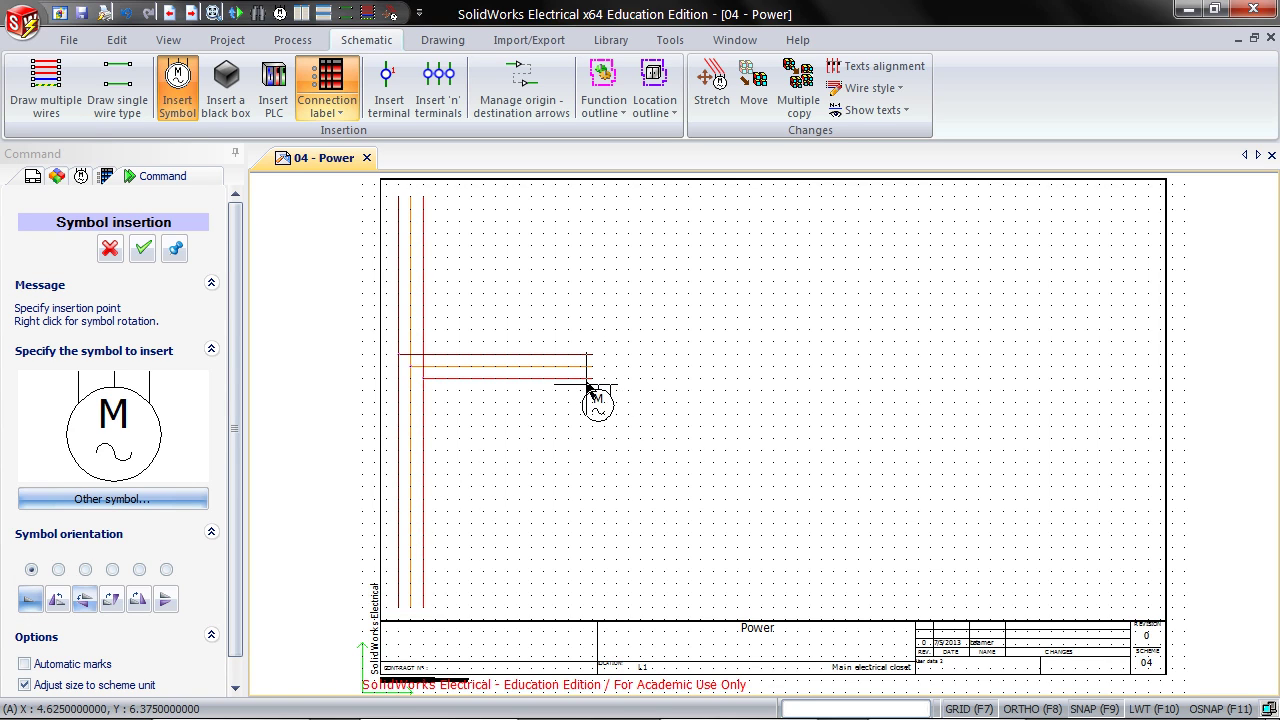
click(587, 385)
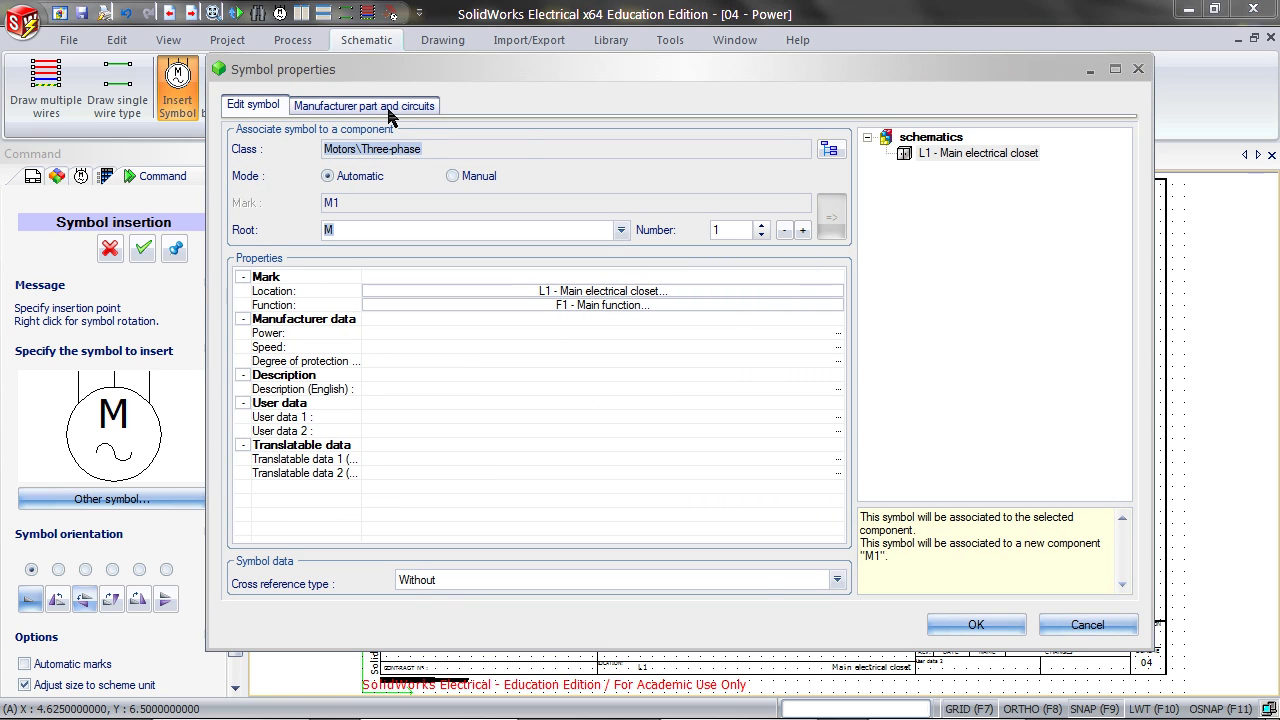
Step: Filter manufacturer parts to the Three-phase motor class, all libraries and all manufacturers
click(385, 106)
click(324, 150)
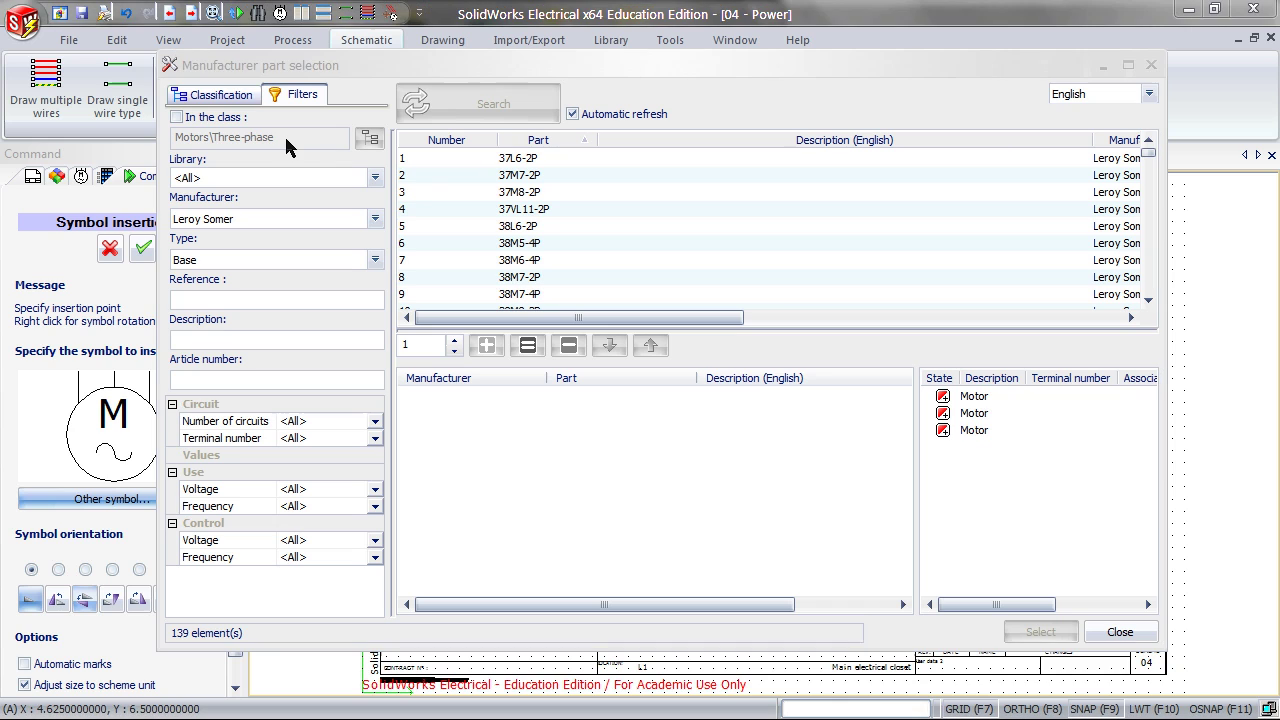
click(178, 117)
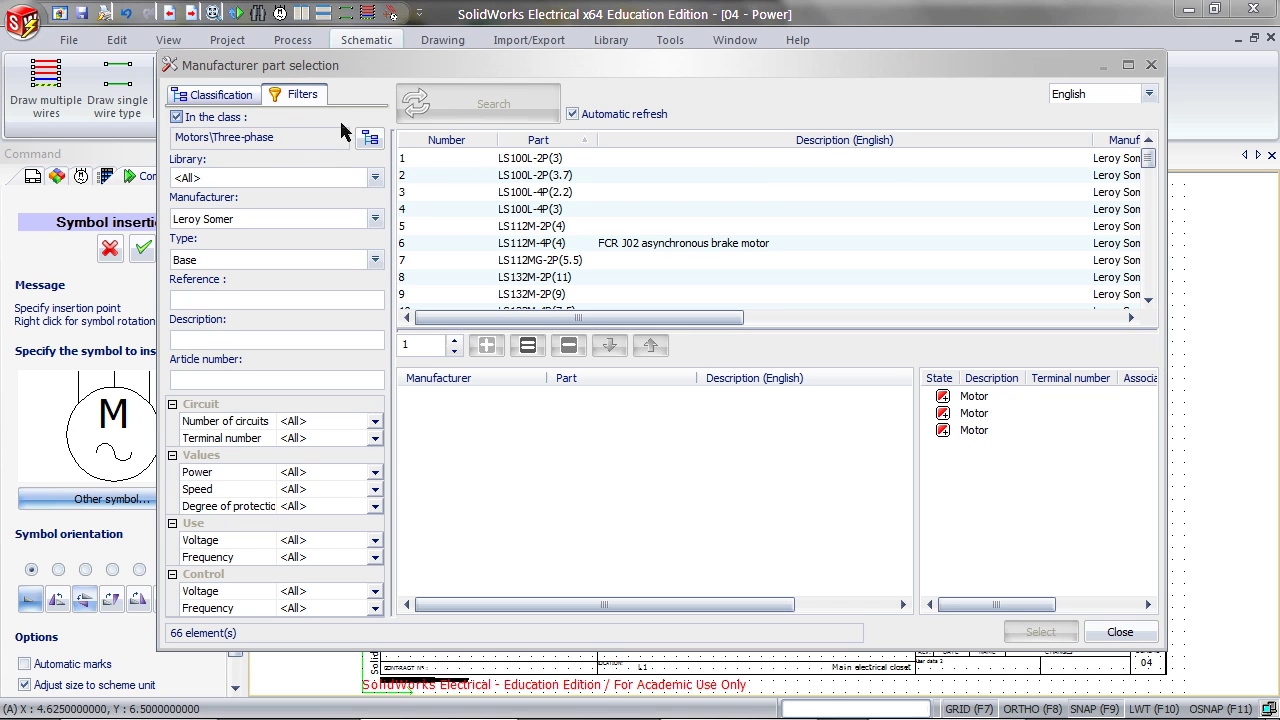
click(369, 139)
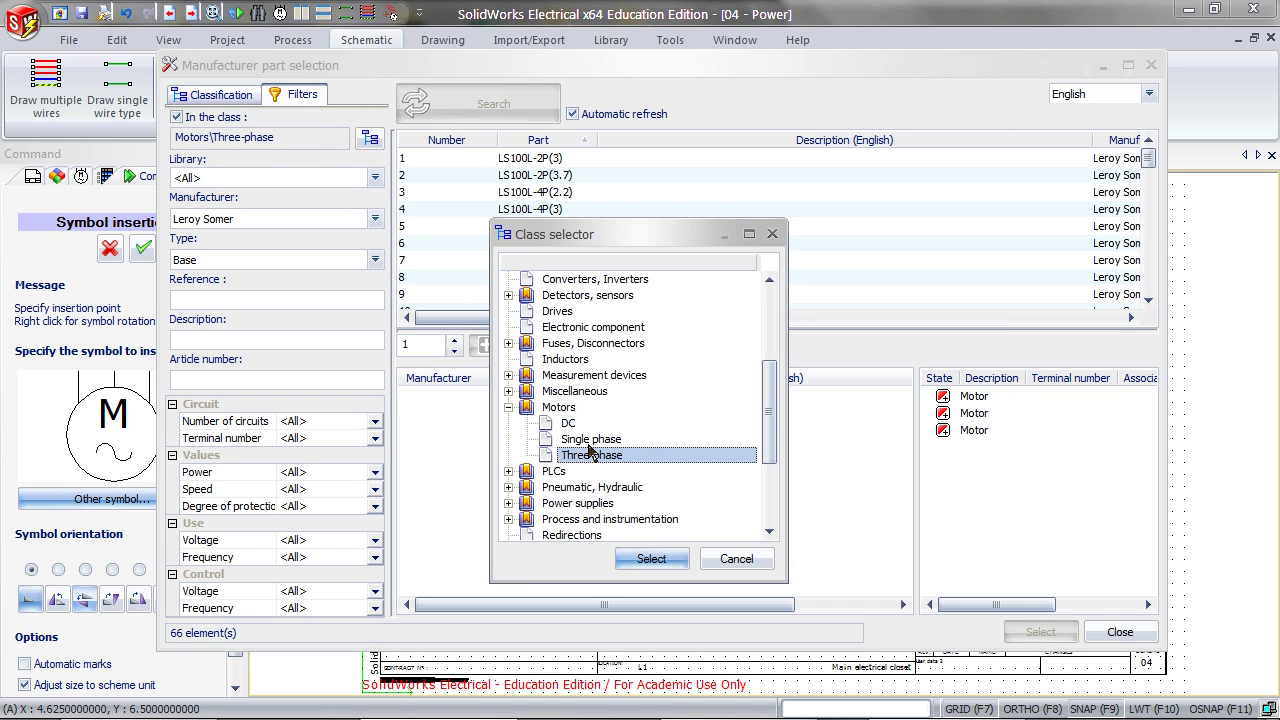
click(652, 558)
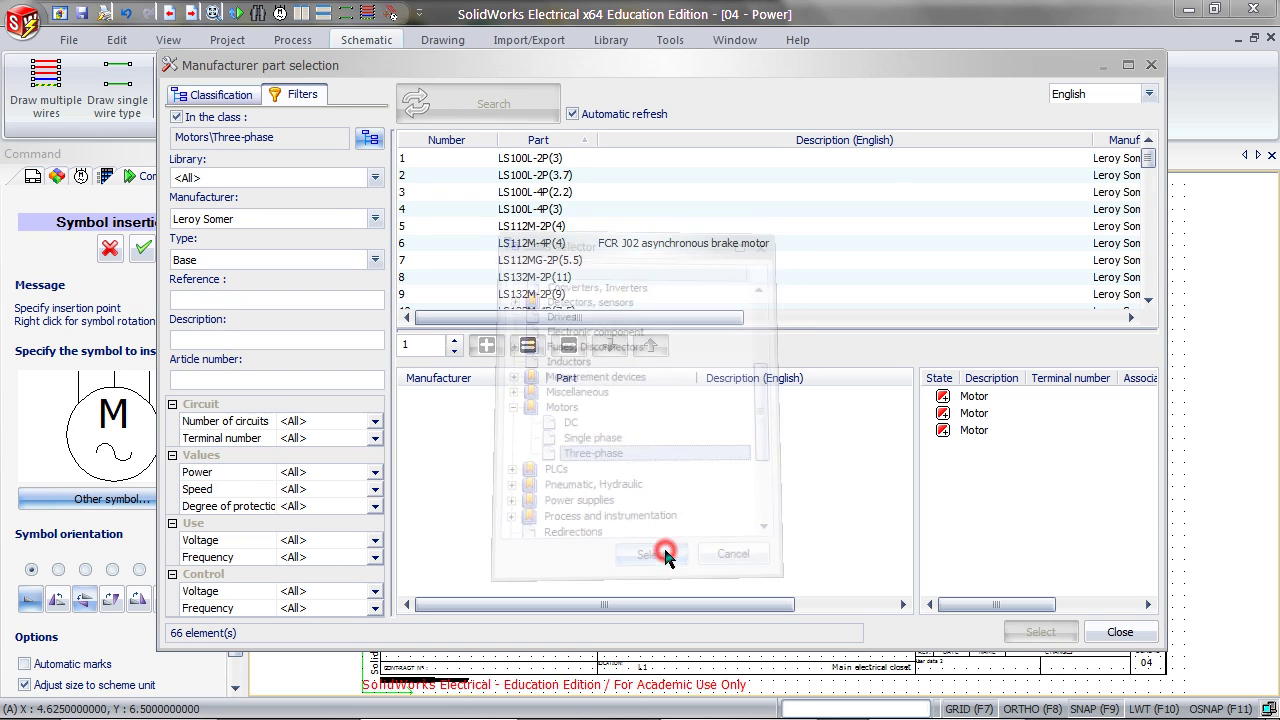
click(375, 177)
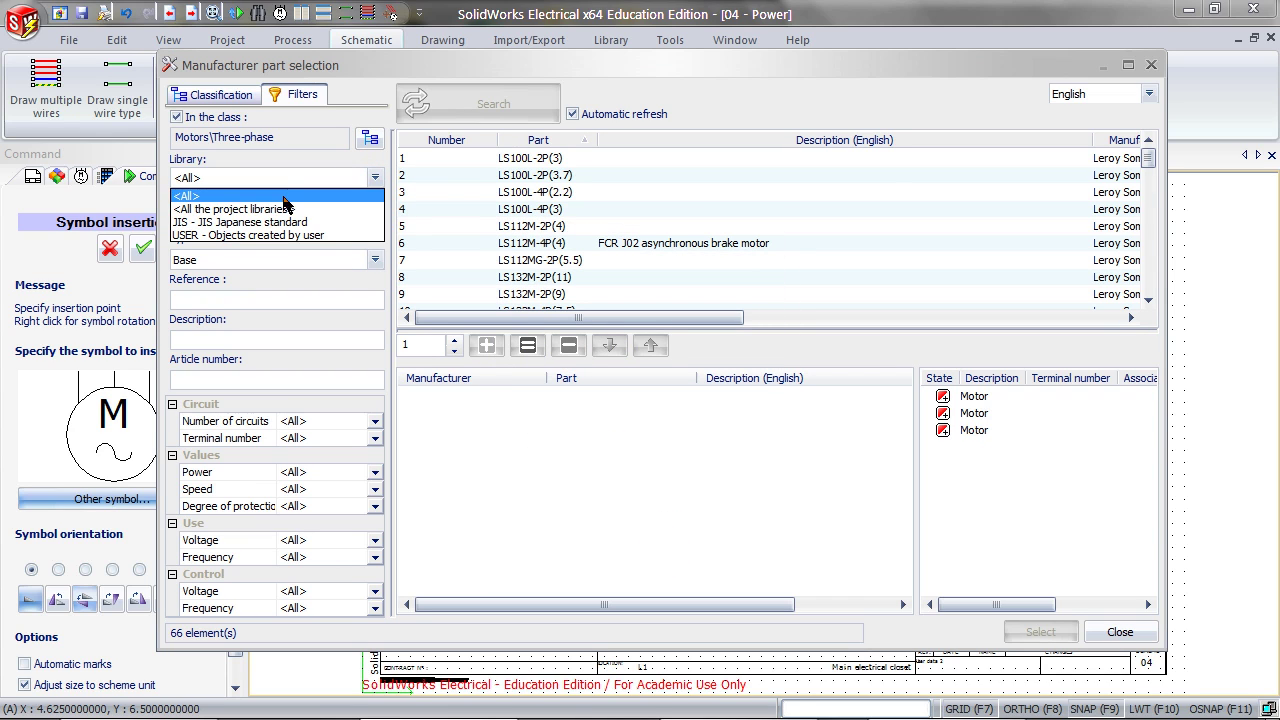
click(284, 197)
click(375, 218)
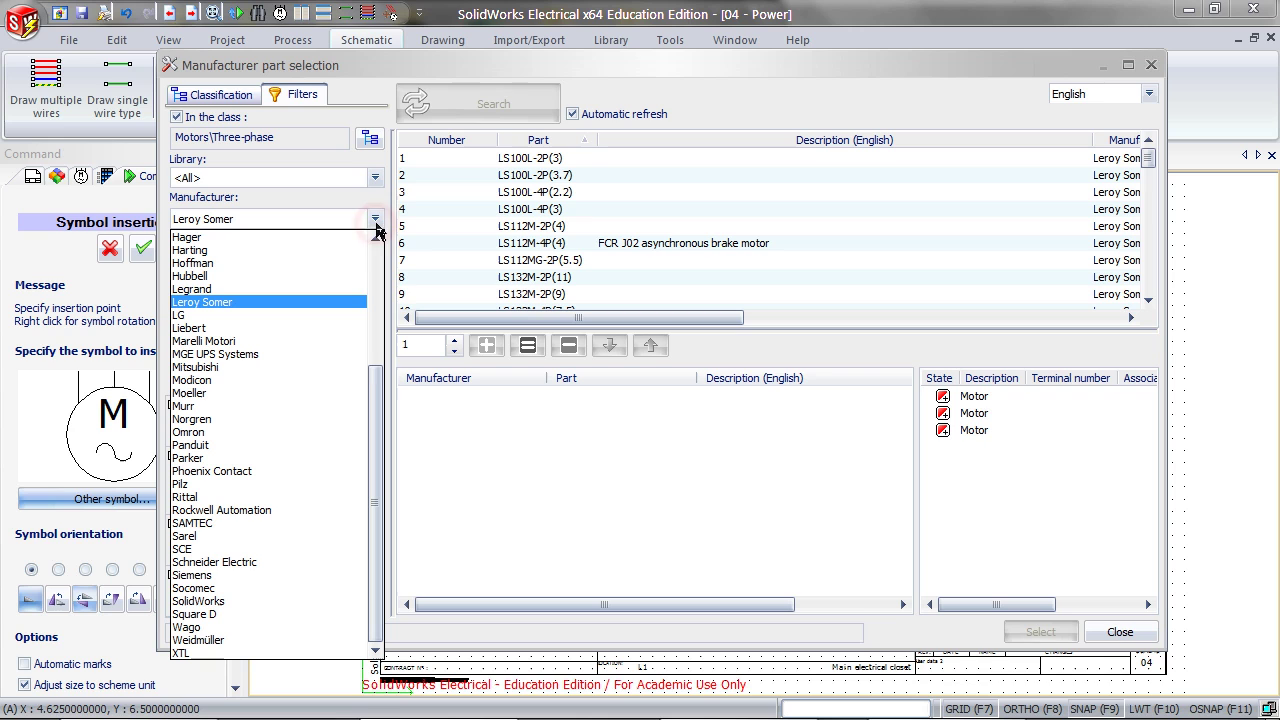
drag(378, 392, 385, 252)
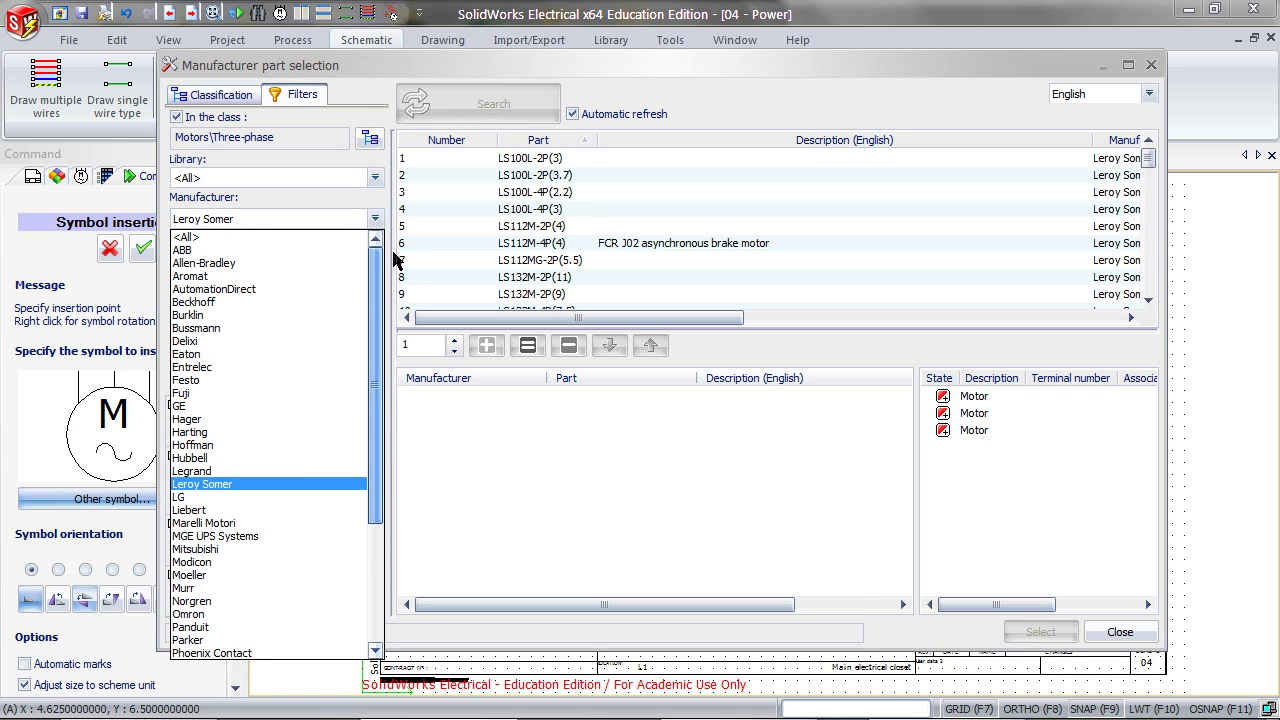
click(230, 236)
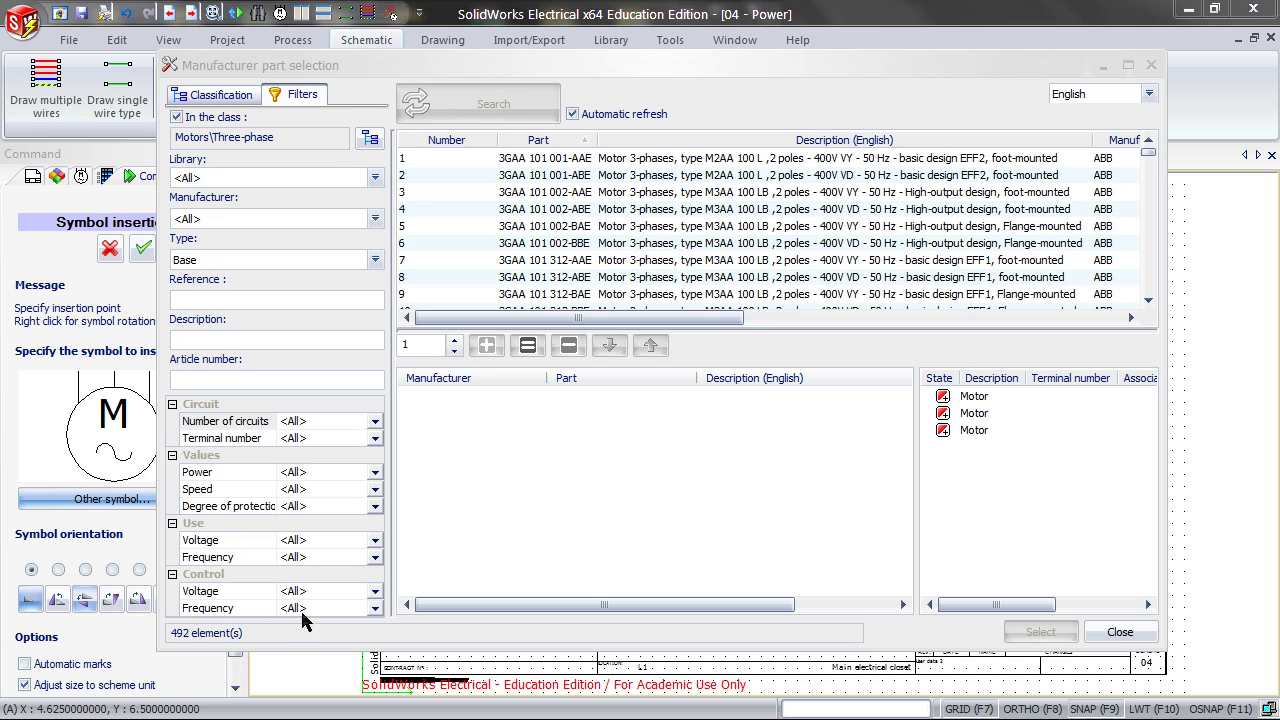
Step: Narrow the part search to motors with speed 1380
click(376, 489)
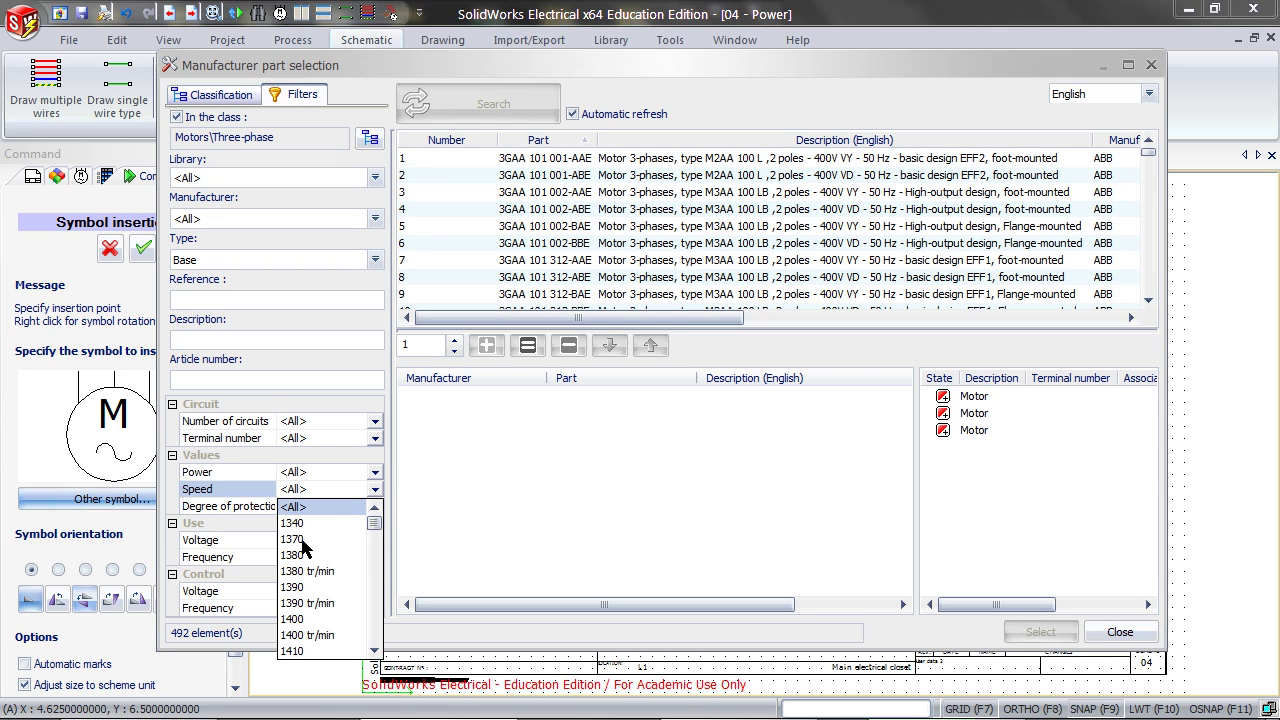
click(296, 539)
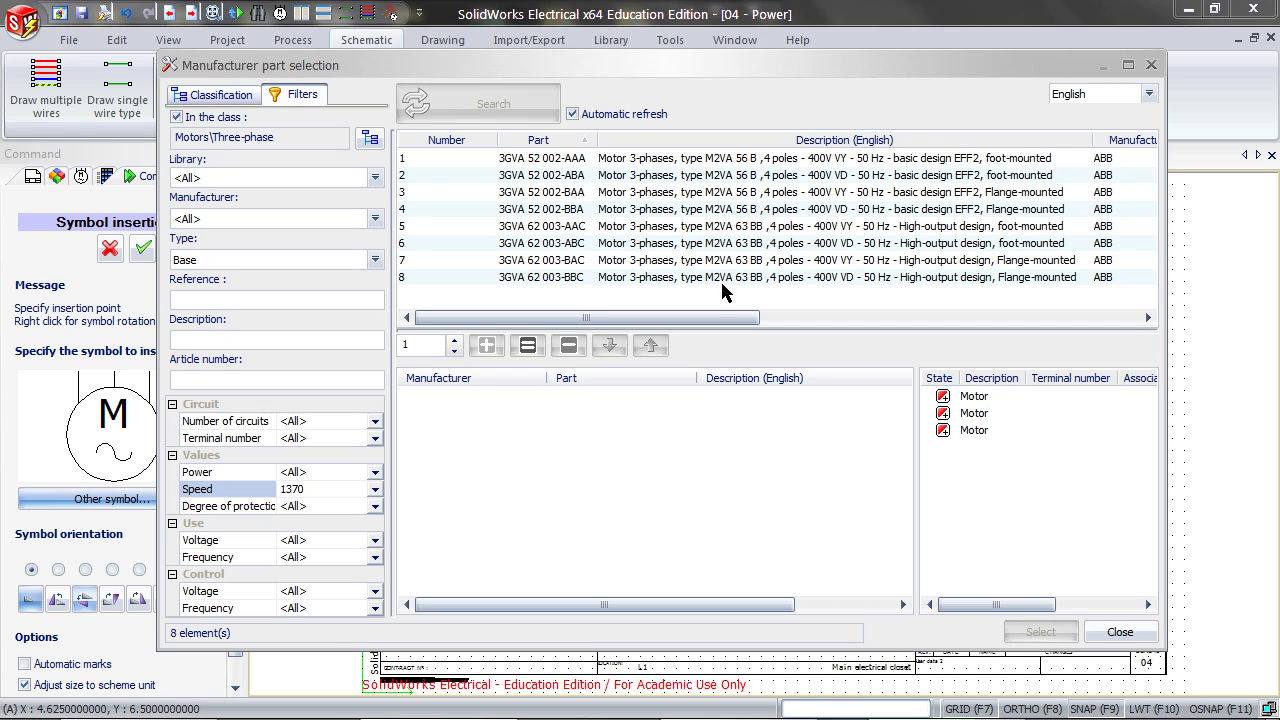
click(586, 118)
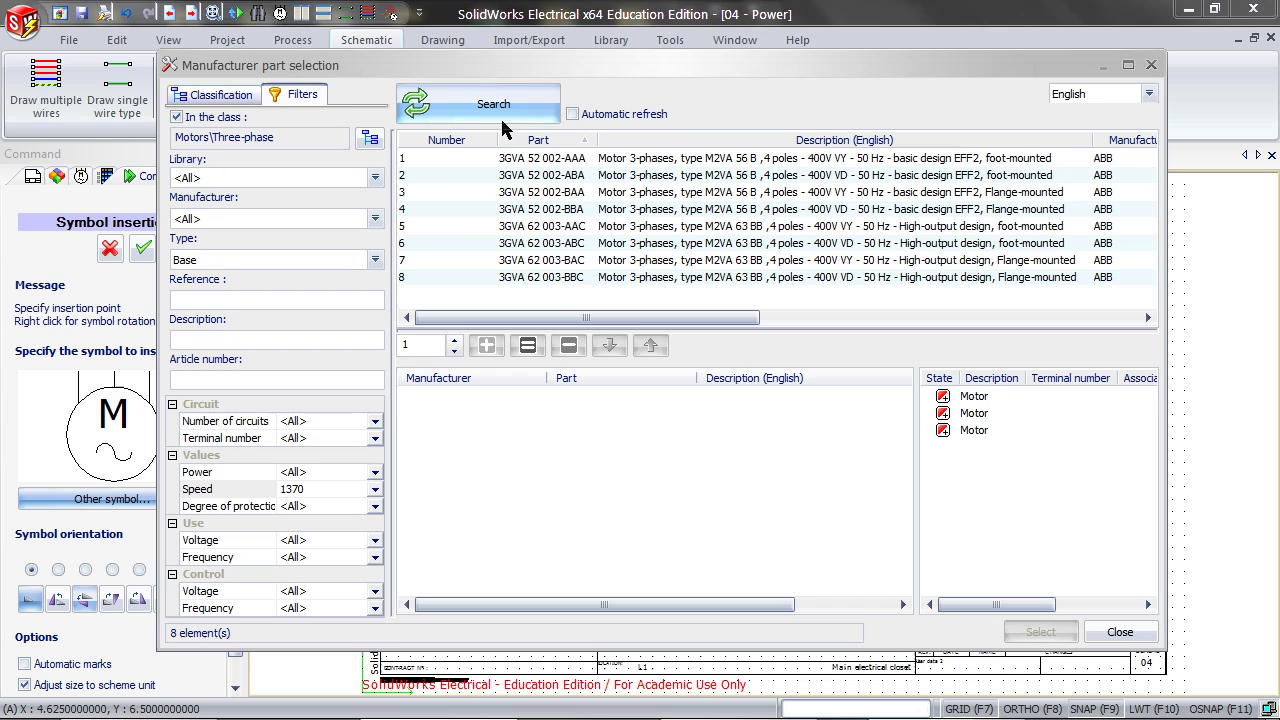
click(372, 490)
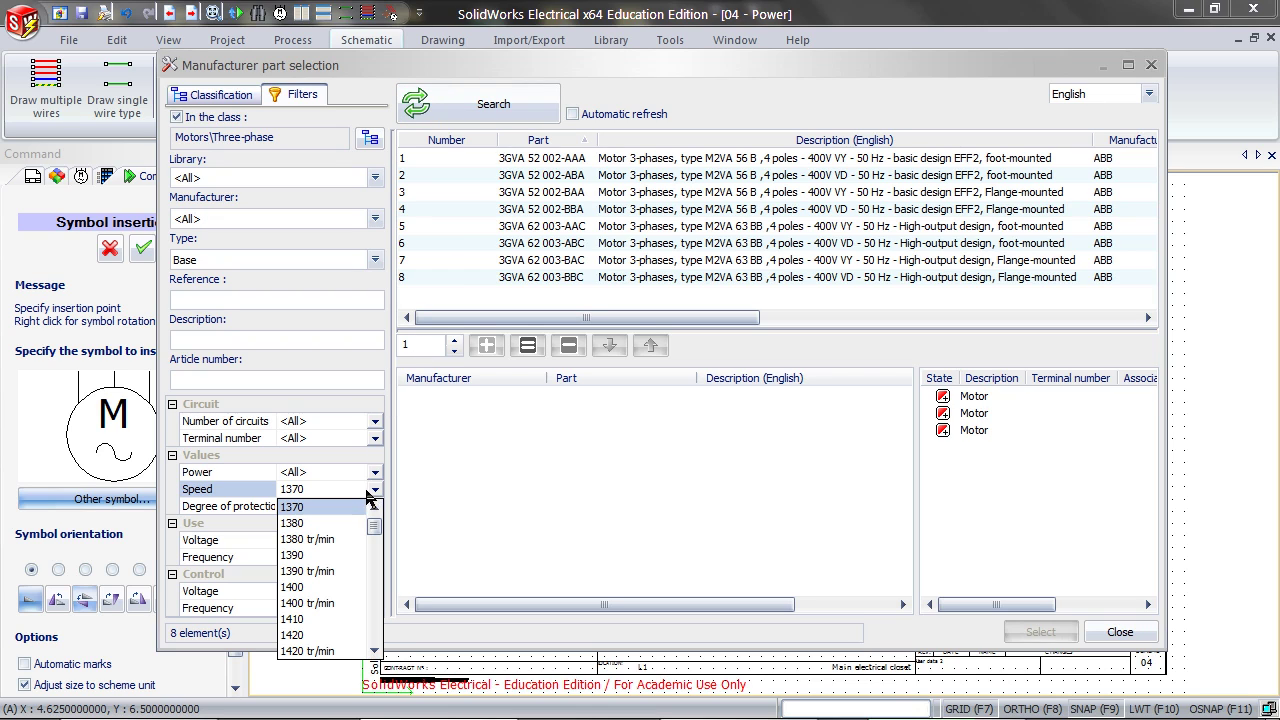
click(318, 523)
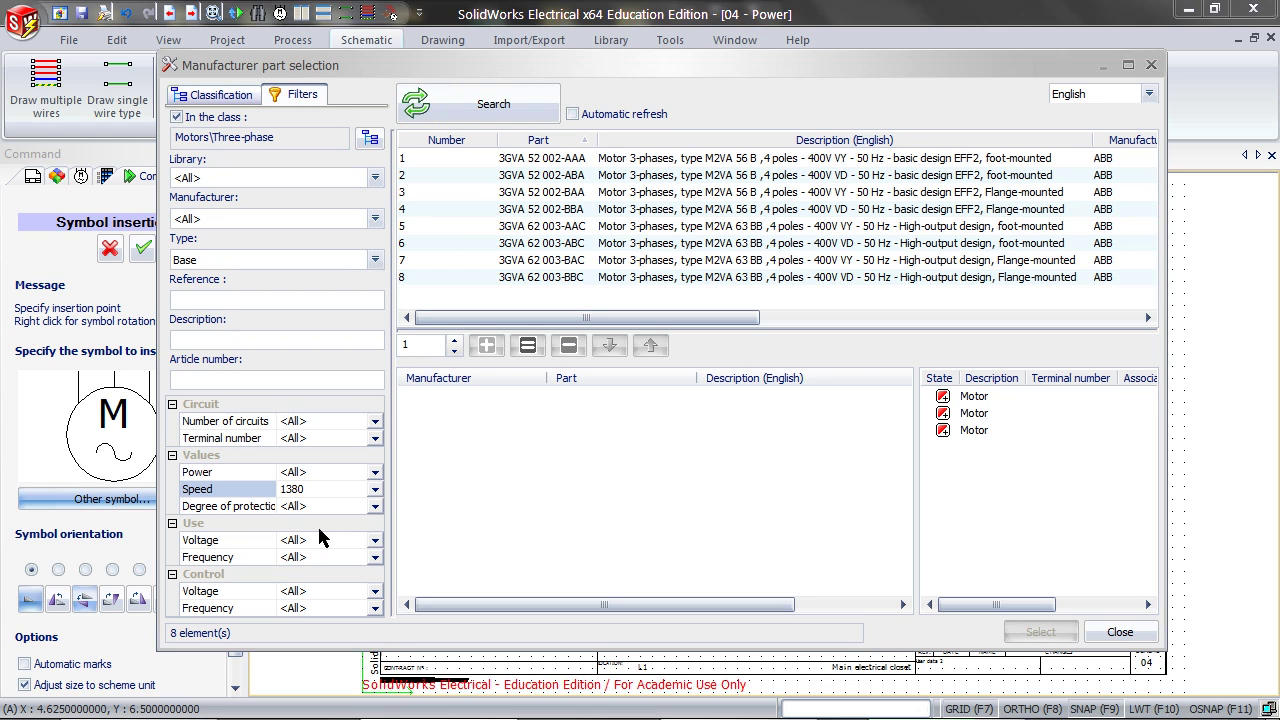
click(470, 113)
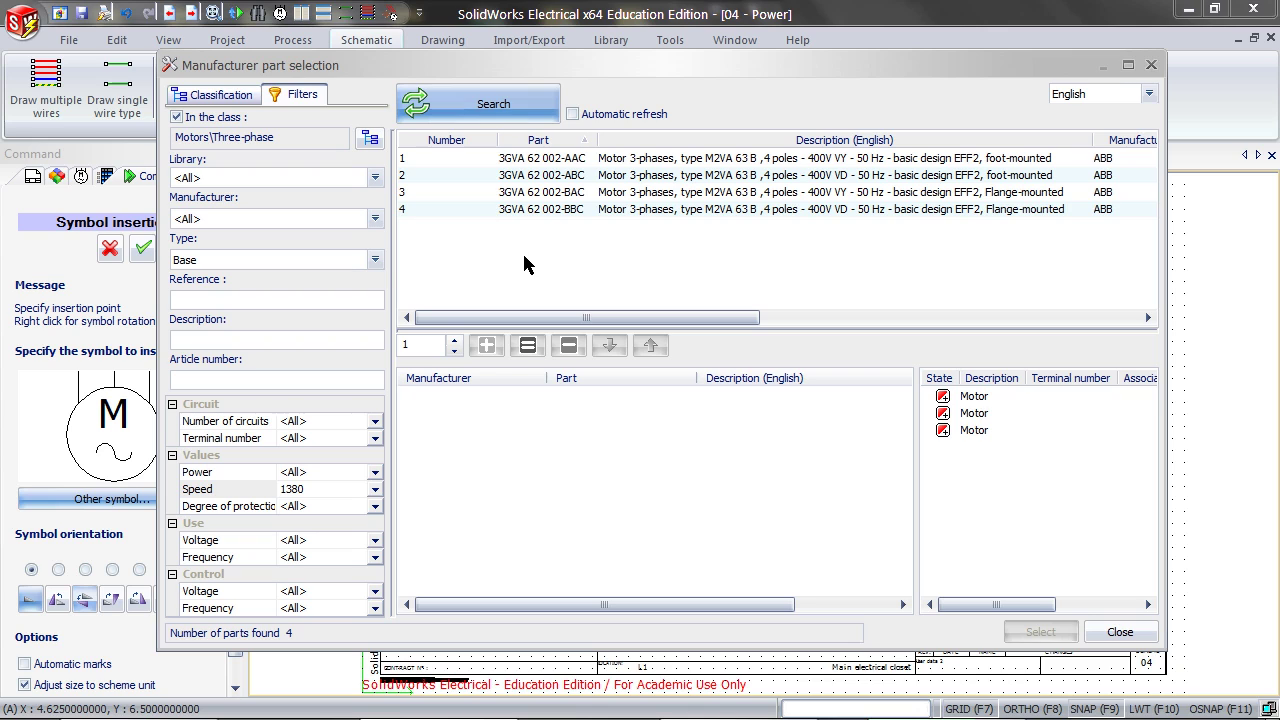
Step: Assign ABB part 3GVA 62 002-AAC to motor M1
click(603, 160)
click(487, 346)
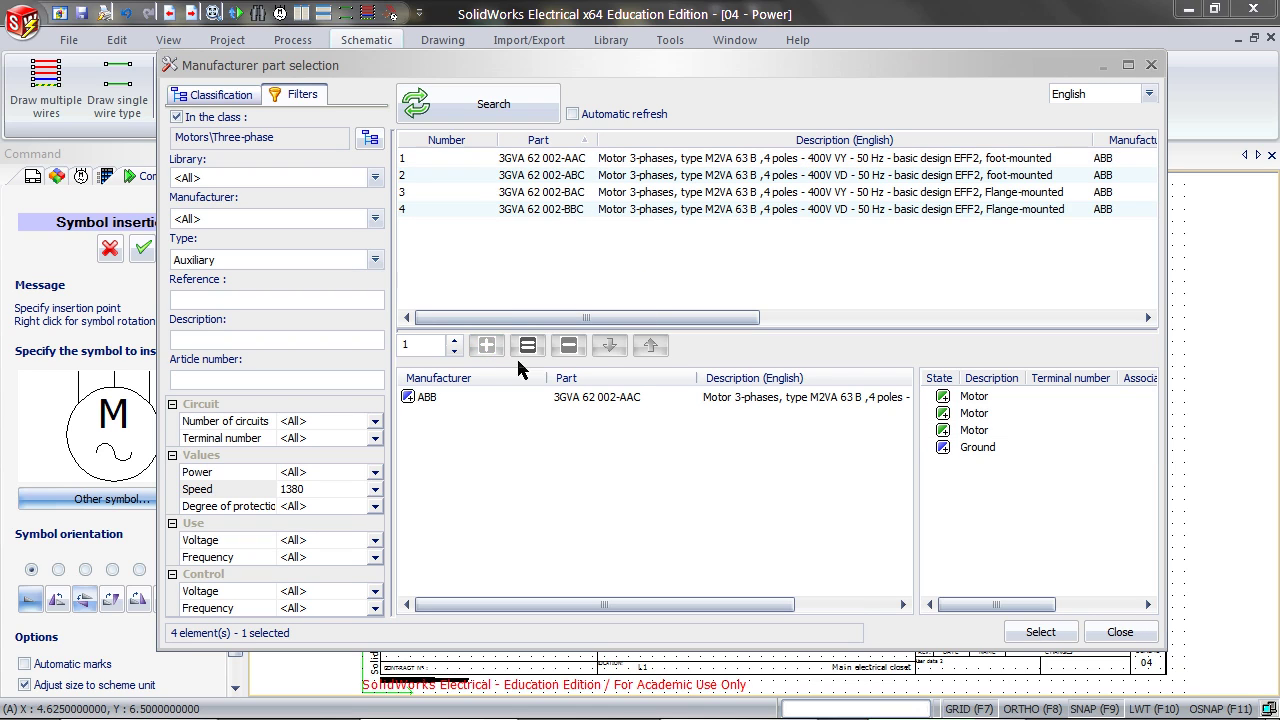
click(575, 400)
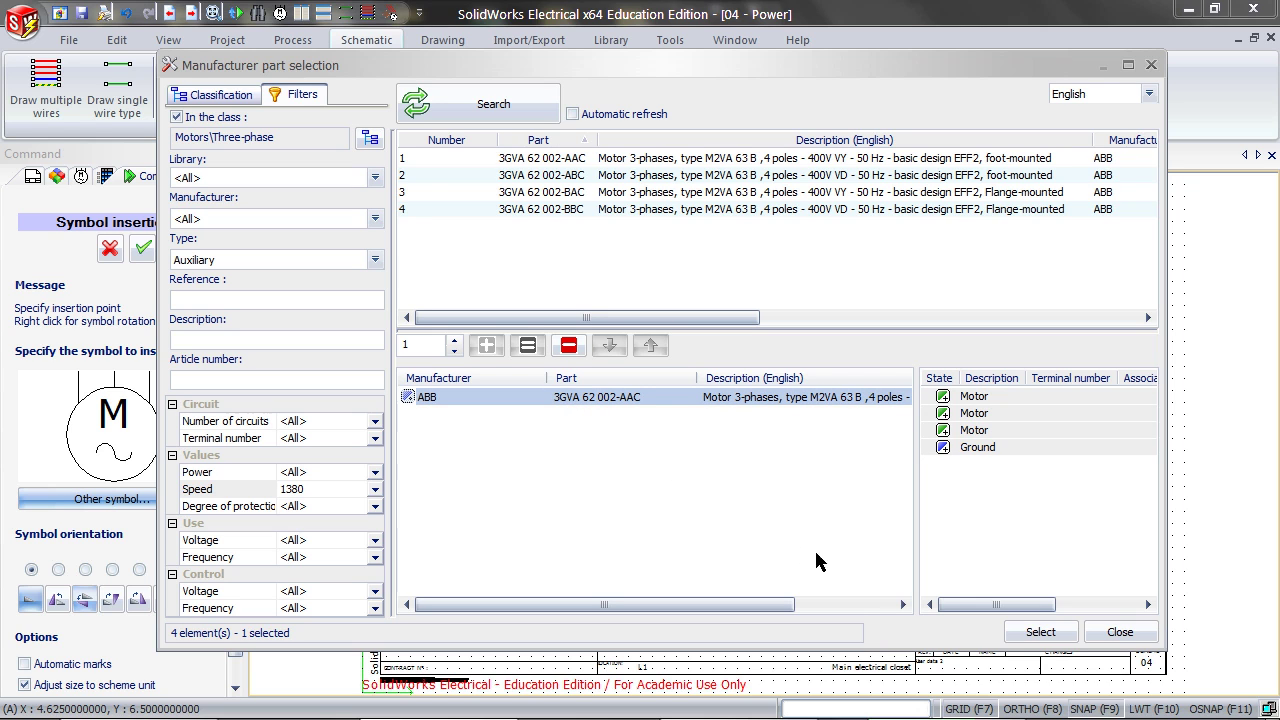
click(1030, 633)
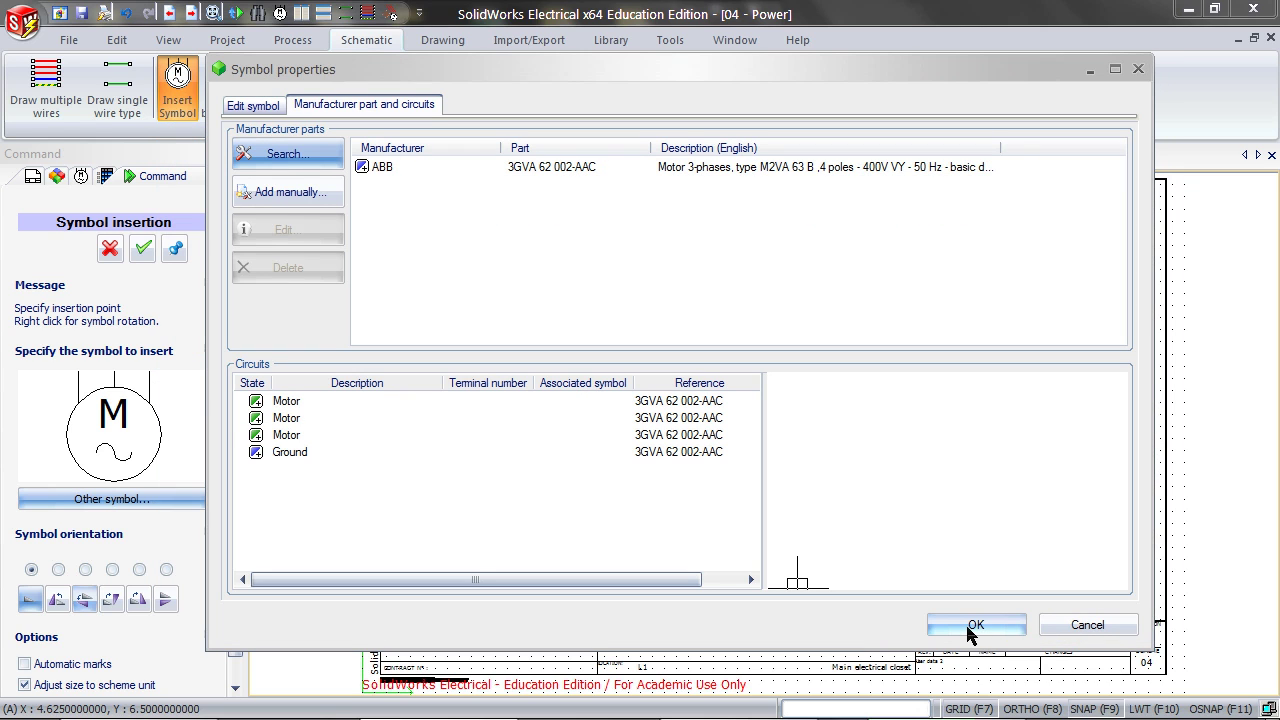
Step: Accept M1's symbol properties, end motor insertion, and open the 05 - Control sheet
click(968, 630)
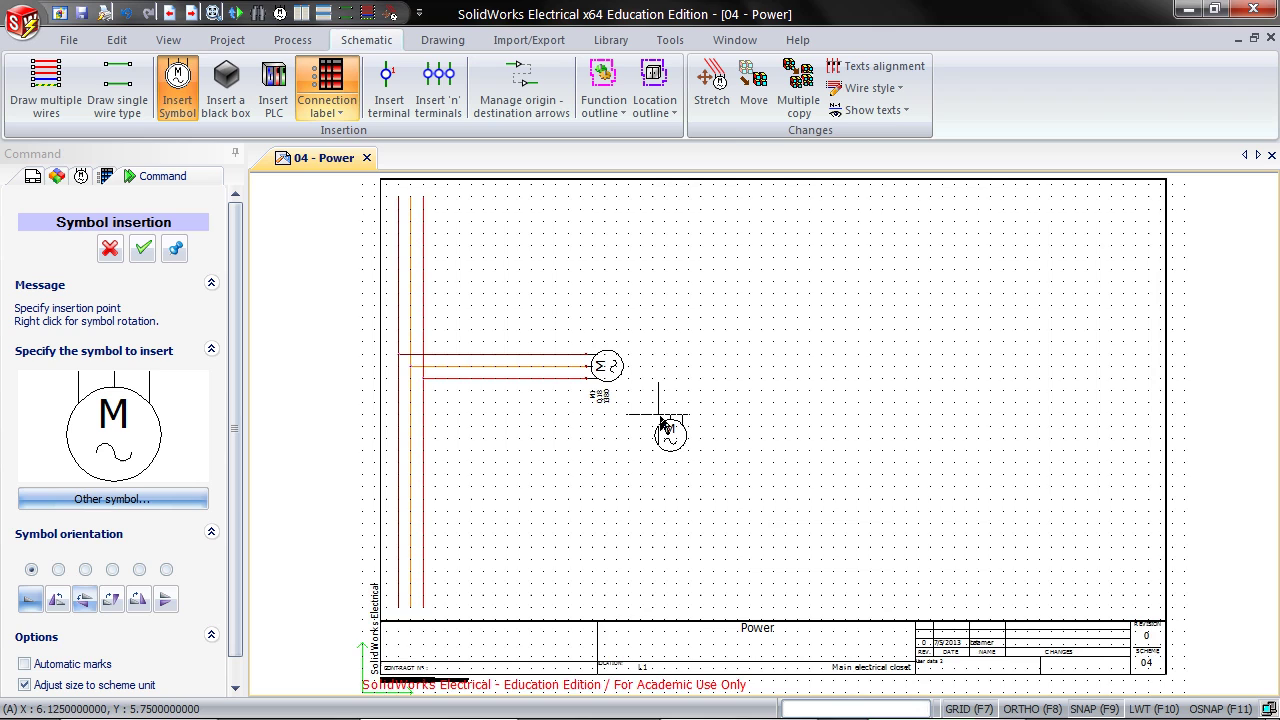
scroll(600, 425, up, 2)
scroll(565, 435, up, 1)
scroll(549, 440, up, 2)
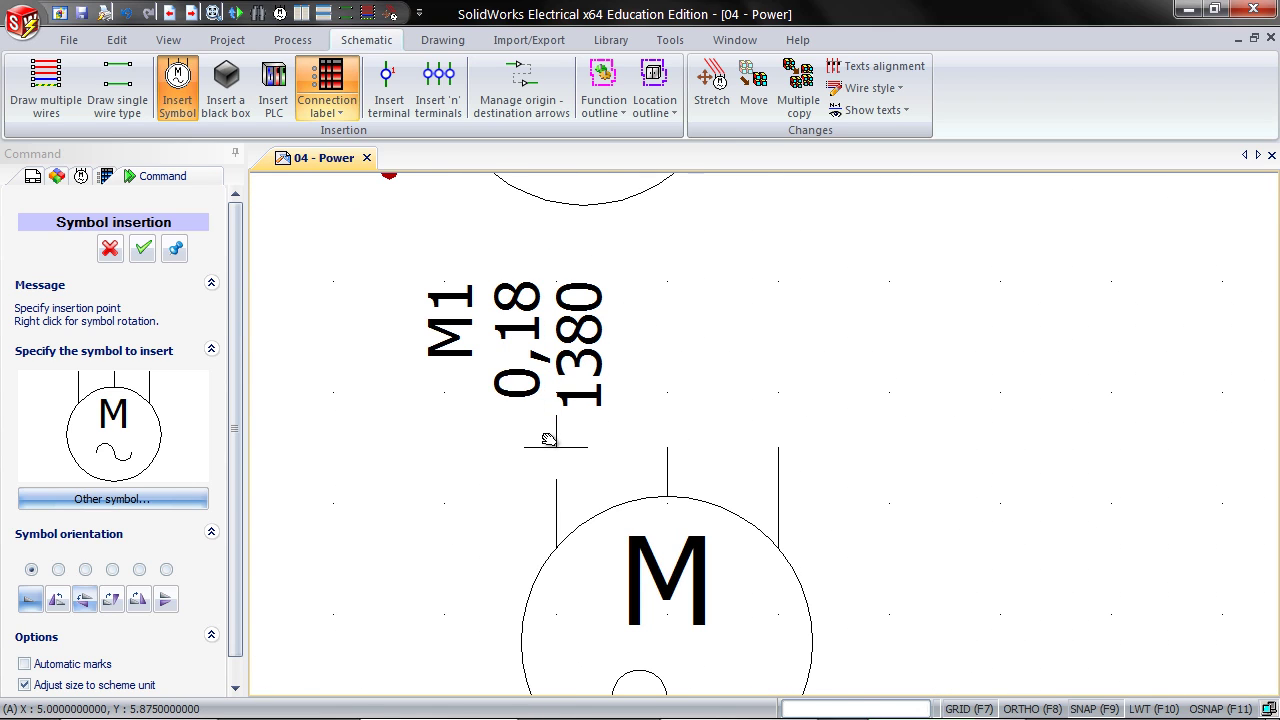
scroll(548, 440, down, 3)
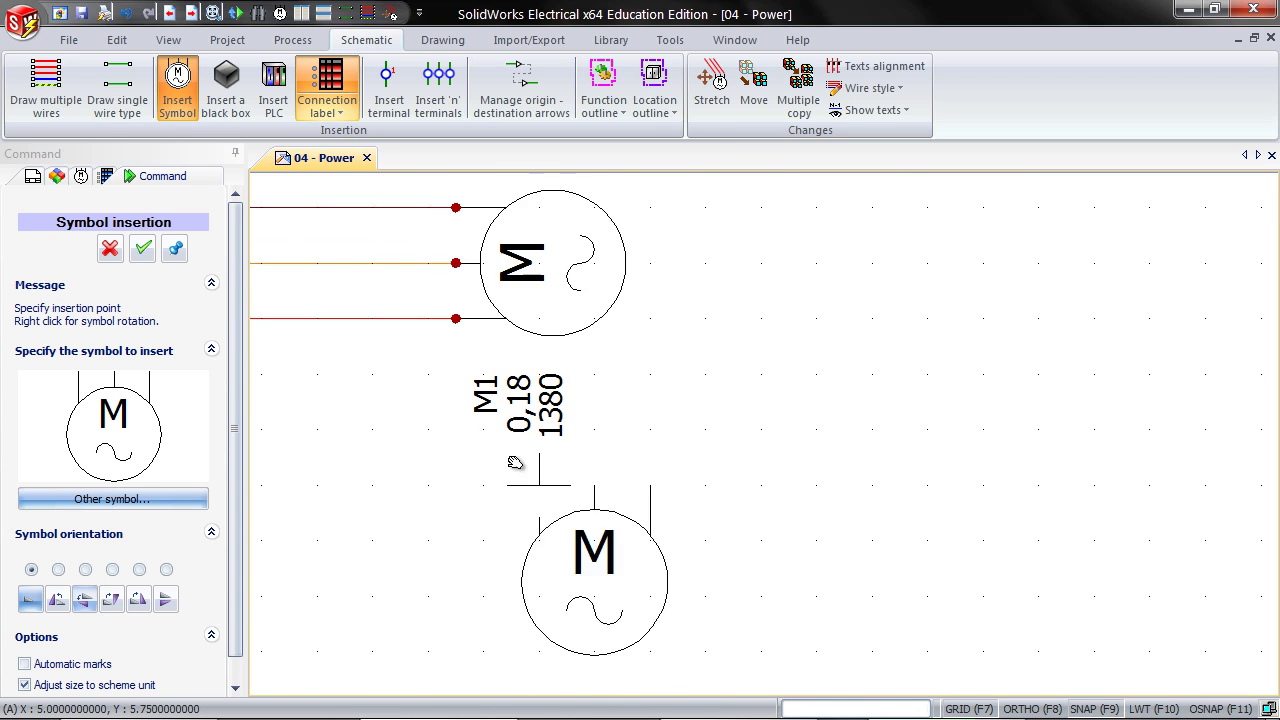
scroll(514, 450, down, 1)
scroll(429, 423, down, 1)
click(110, 248)
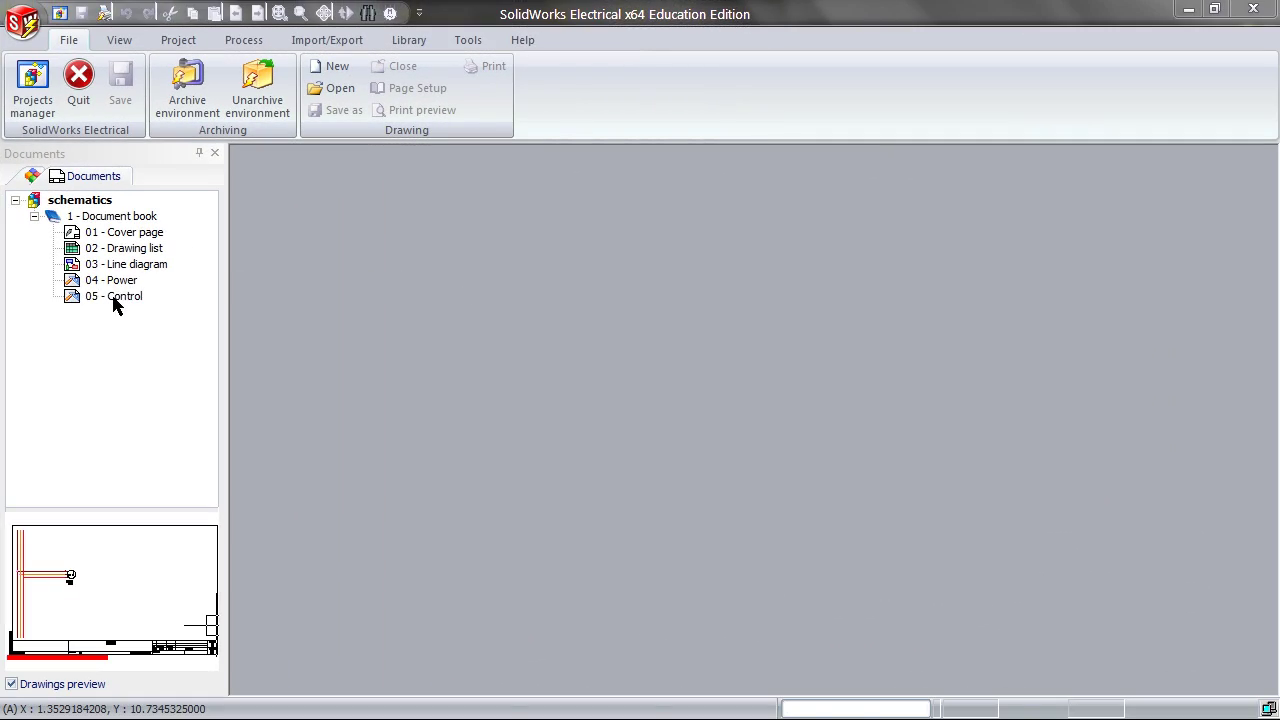
double_click(113, 298)
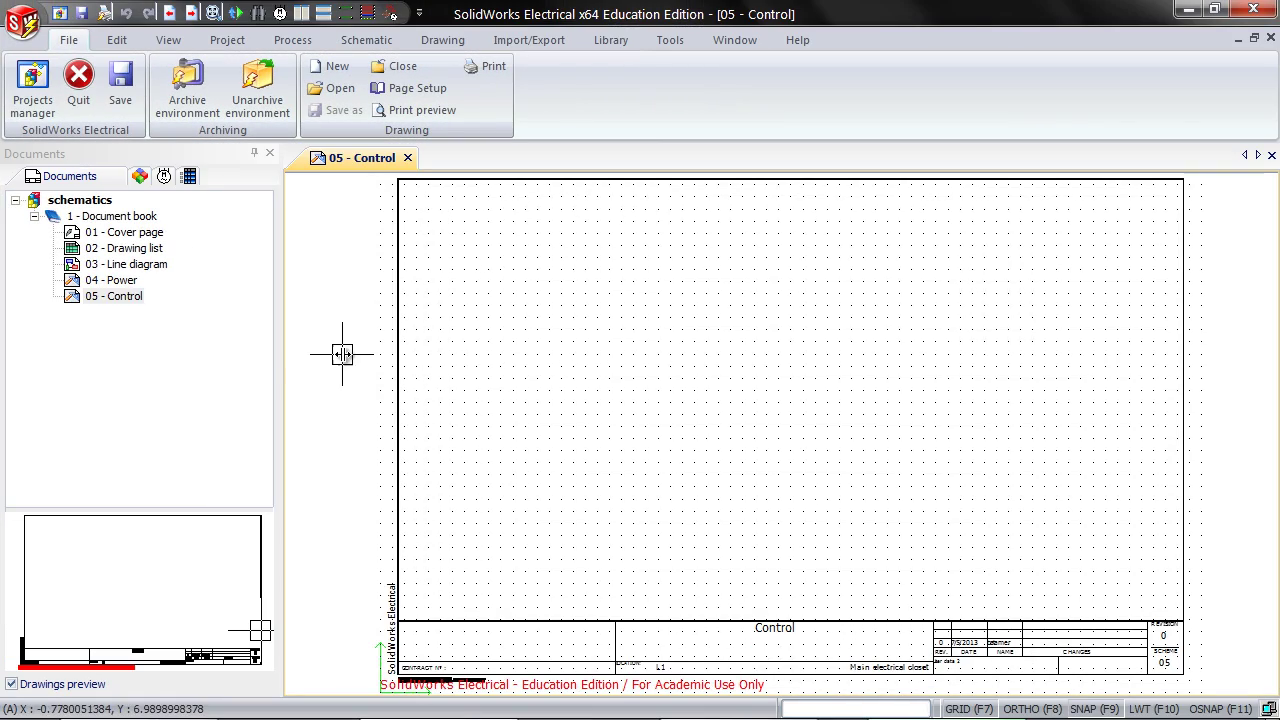
Step: Start single-wire drawing with the 12V DC wire style
click(370, 42)
click(110, 118)
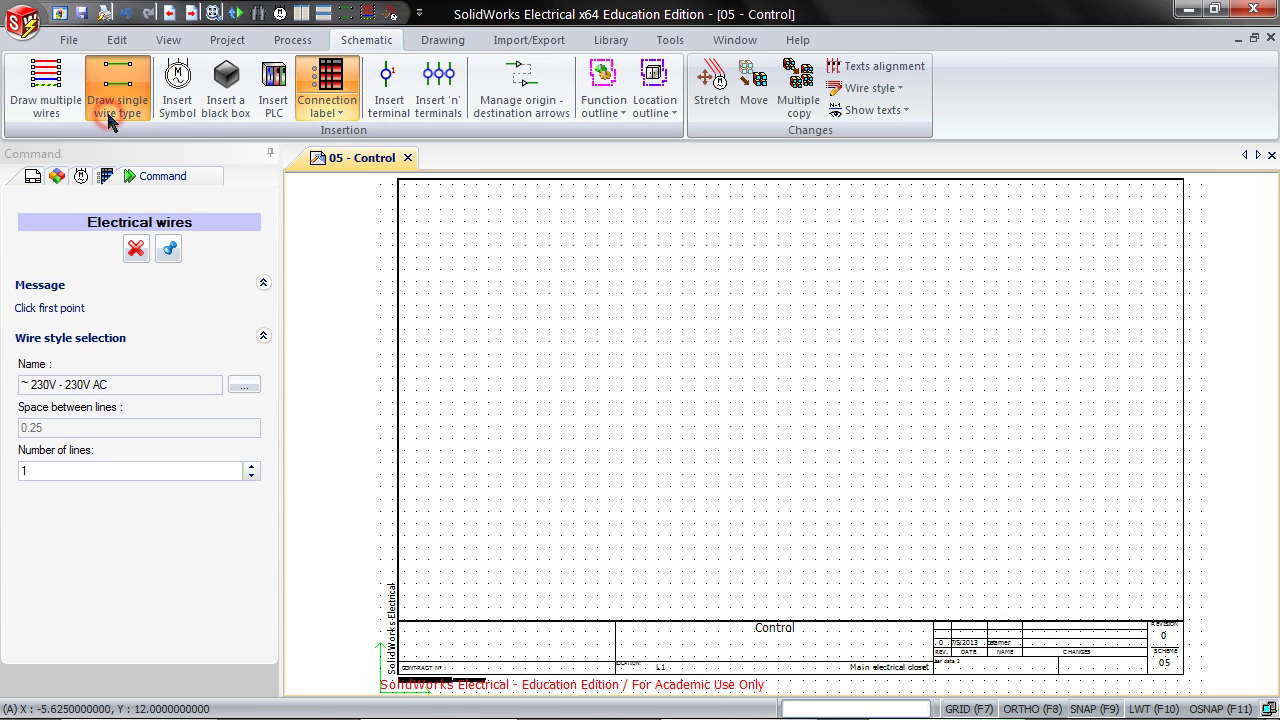
click(241, 389)
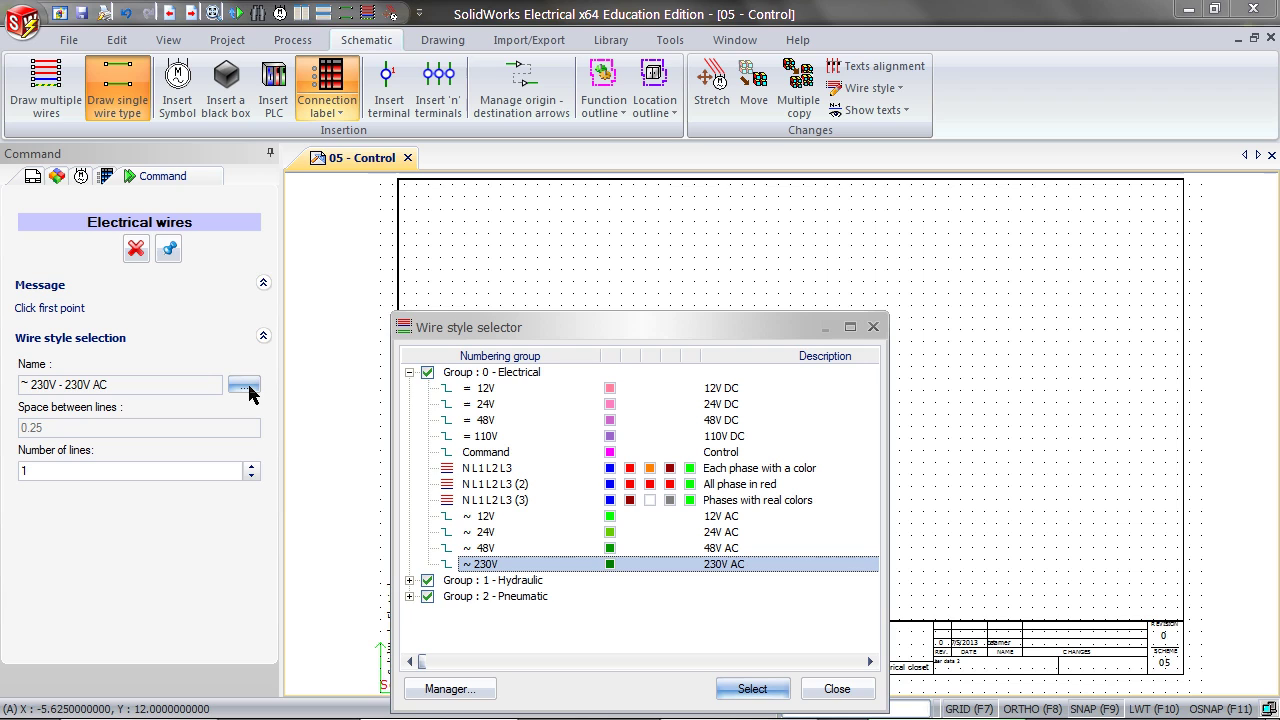
click(533, 389)
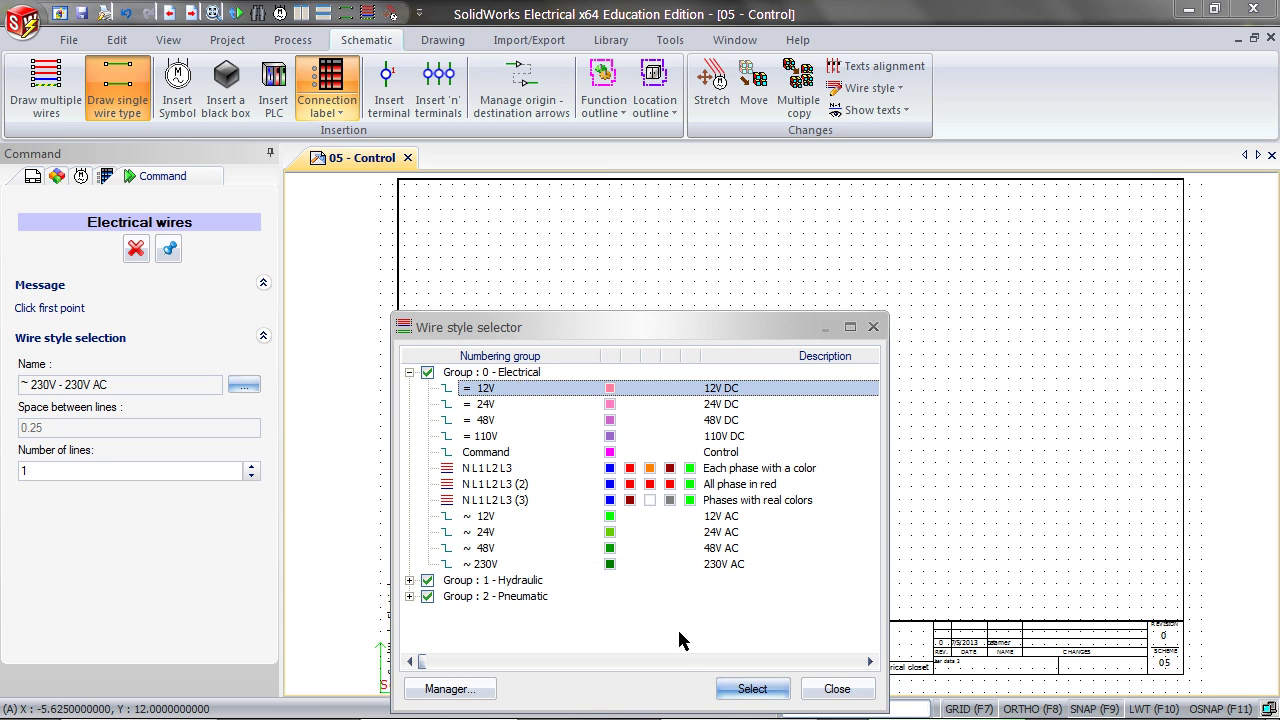
click(750, 689)
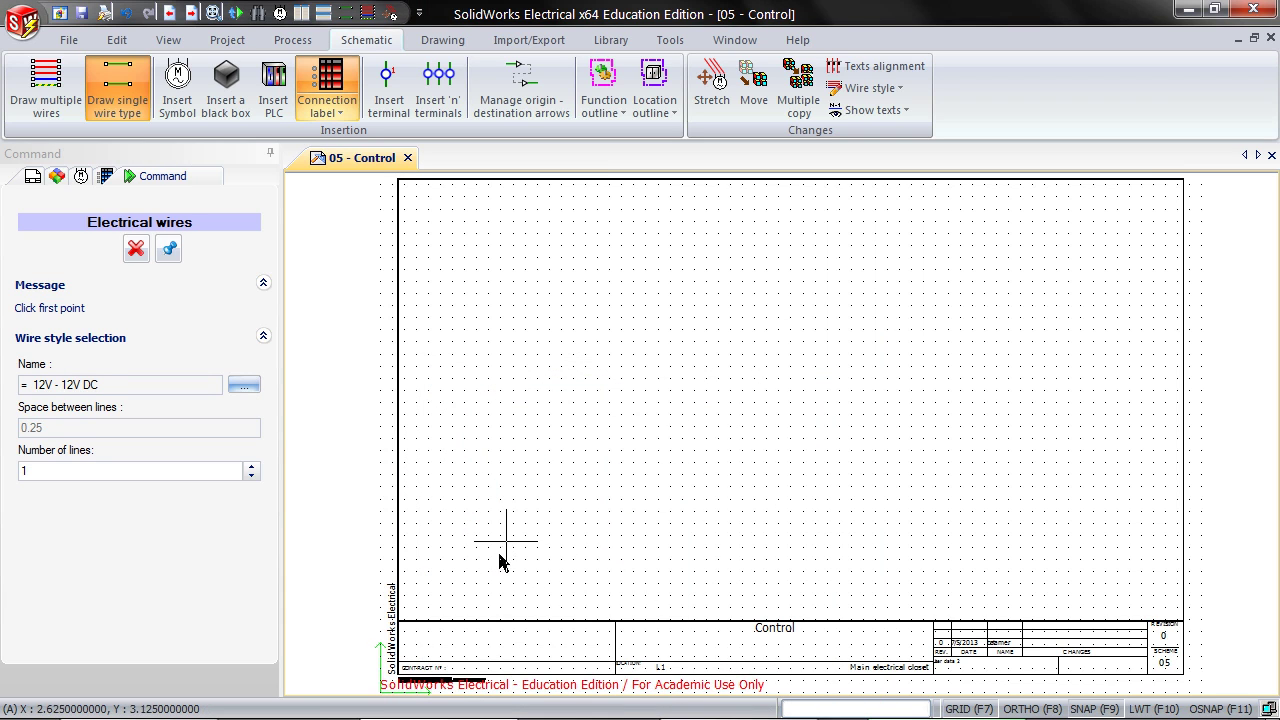
Step: Draw the 12V wire up the left, across the top and down the right side
click(476, 572)
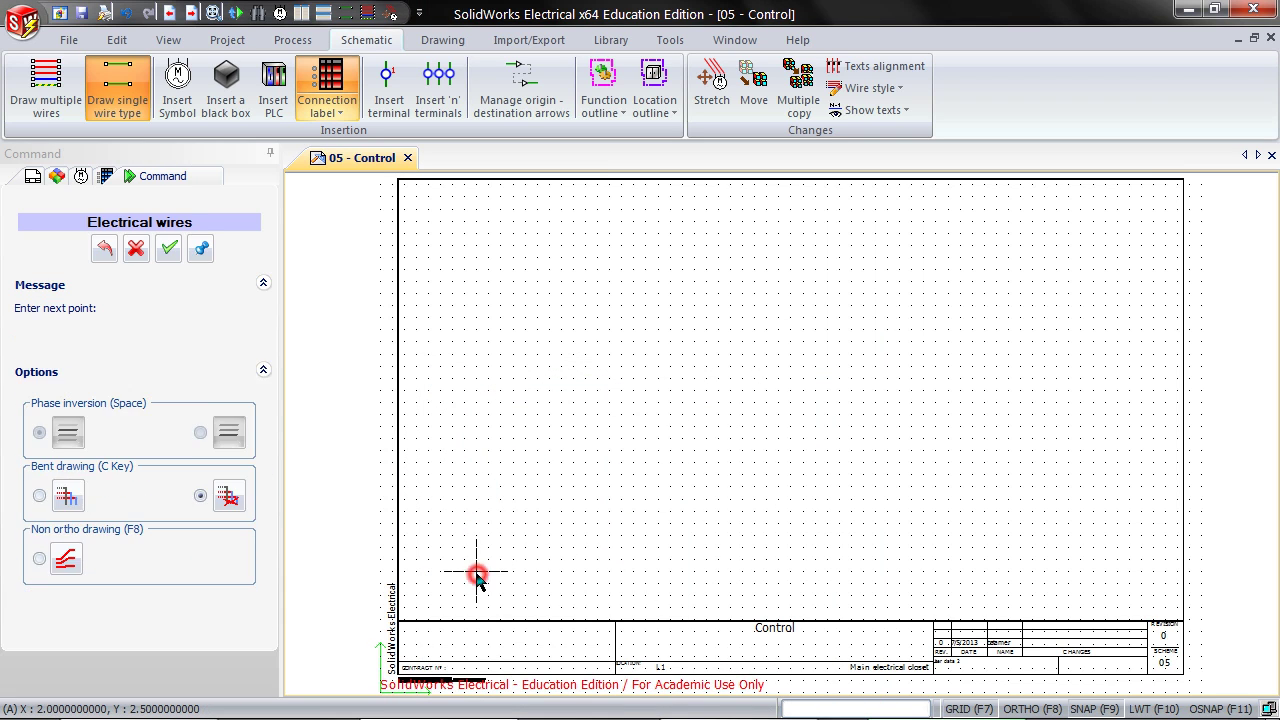
click(477, 211)
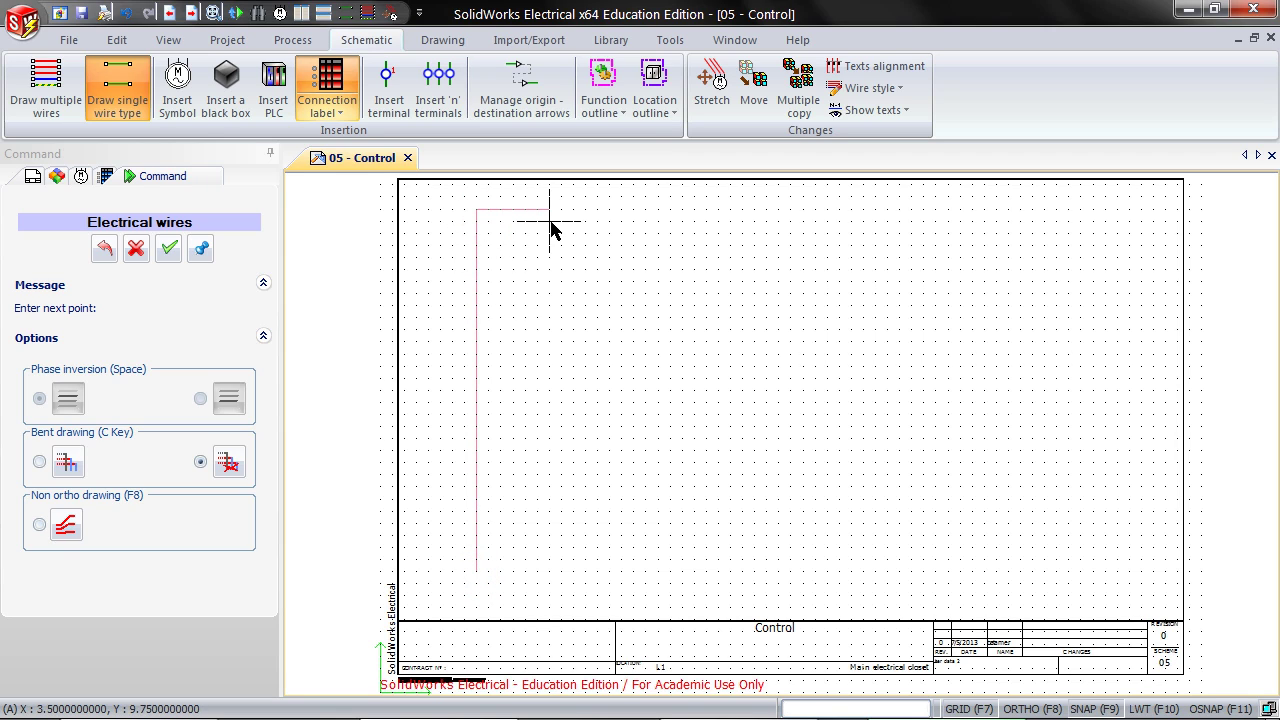
click(899, 210)
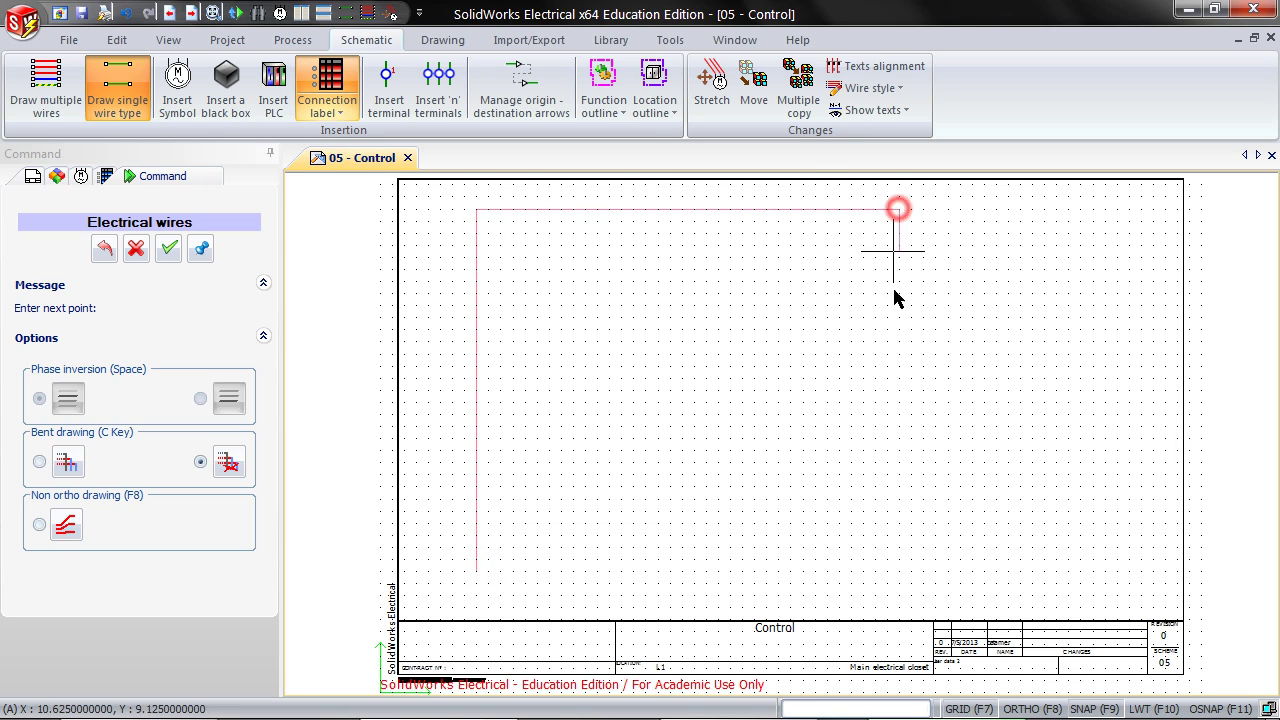
click(899, 572)
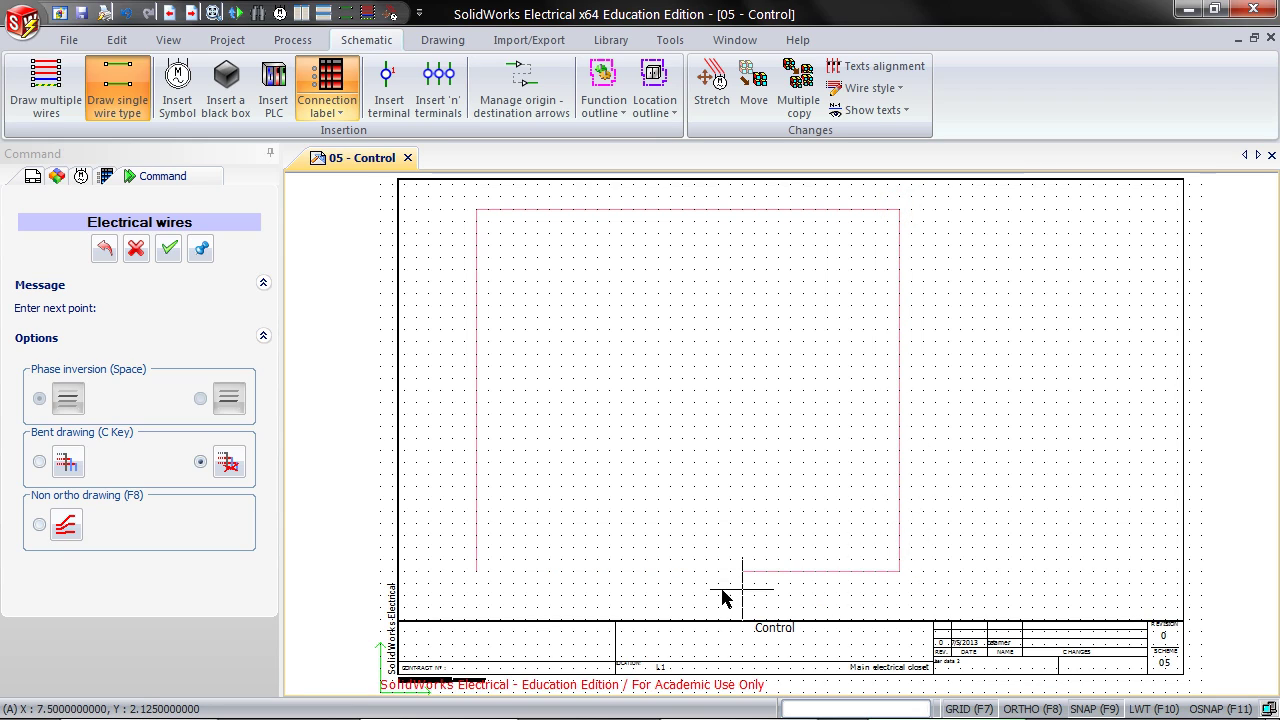
right_click(690, 595)
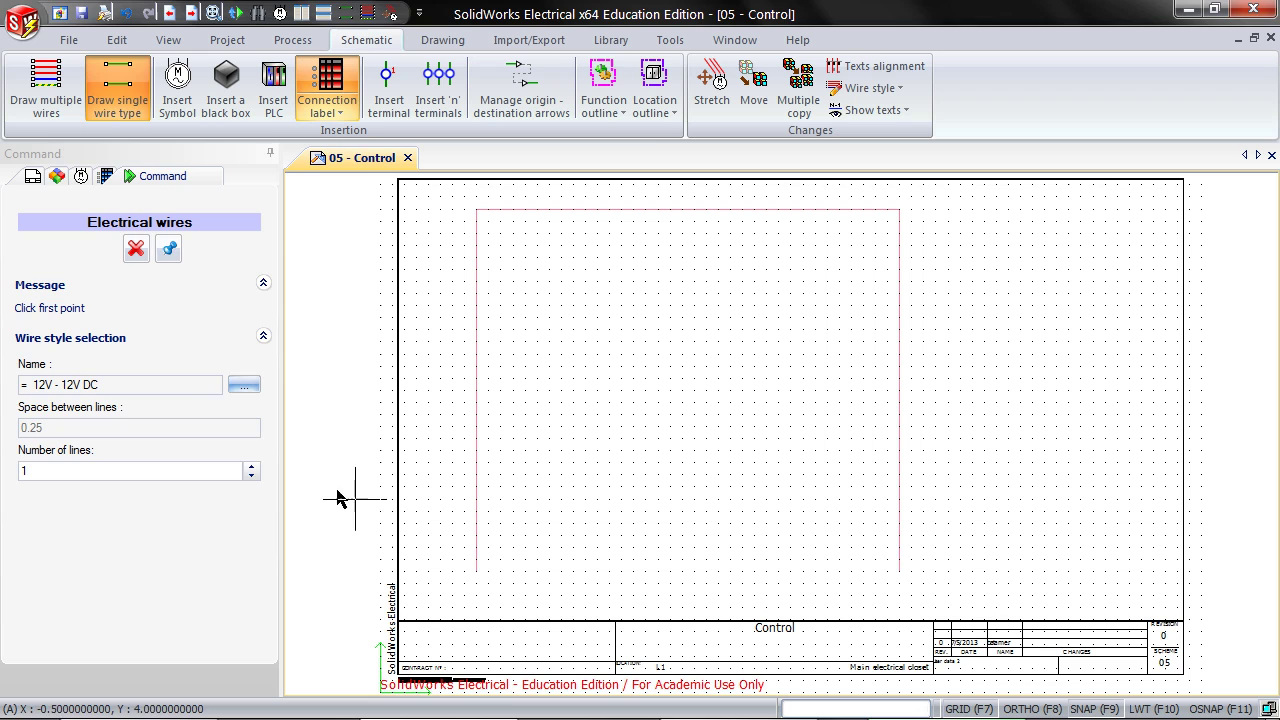
click(135, 249)
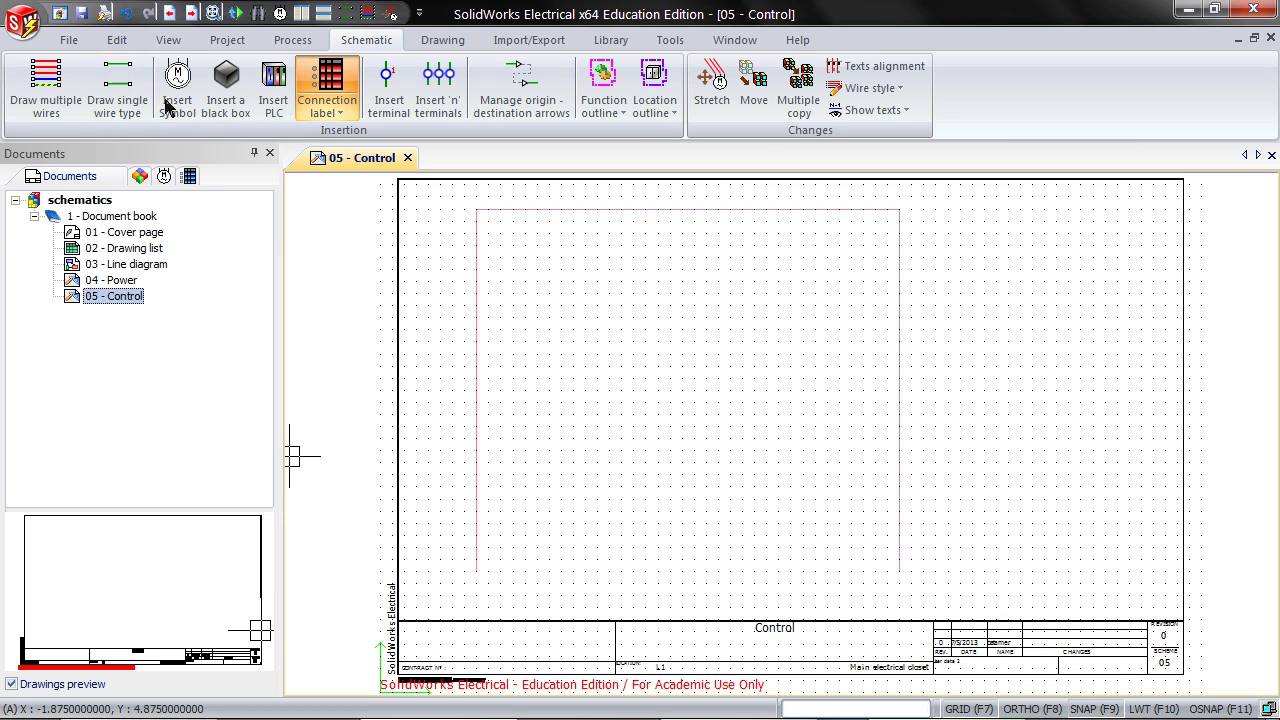
Step: Select the Battery (PILE) symbol from the Power supplies category
click(170, 100)
click(140, 505)
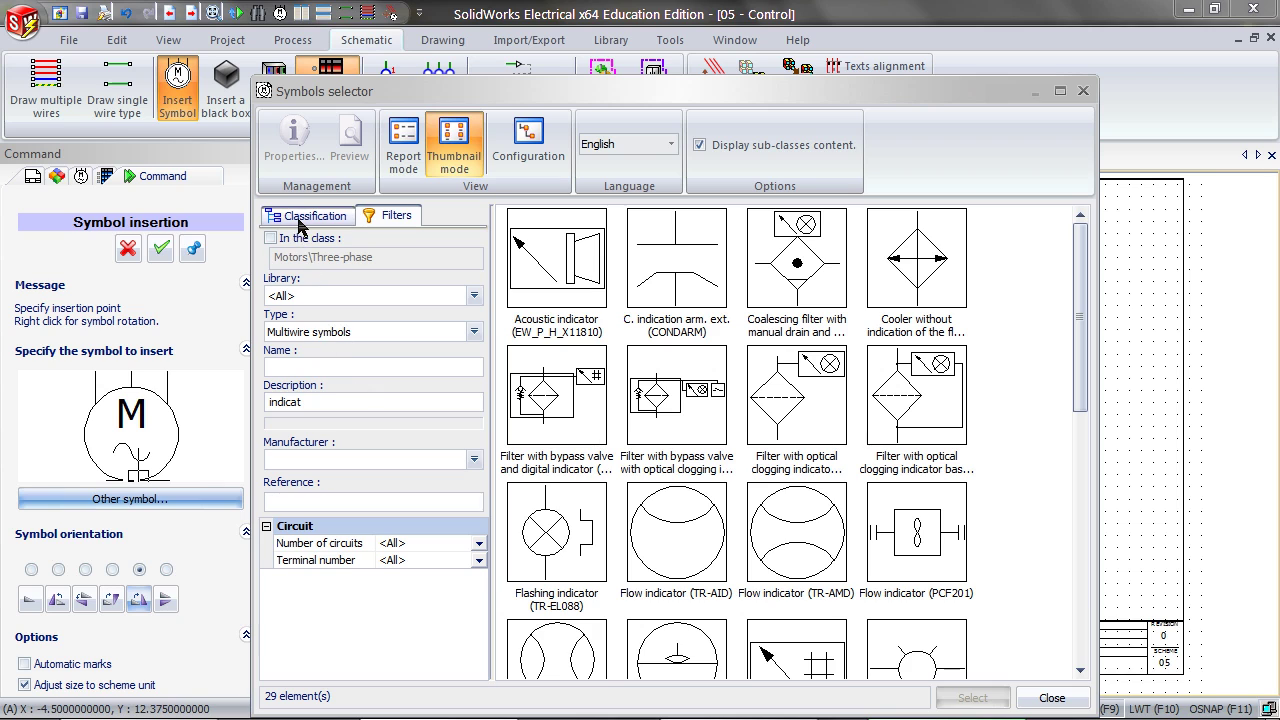
click(300, 222)
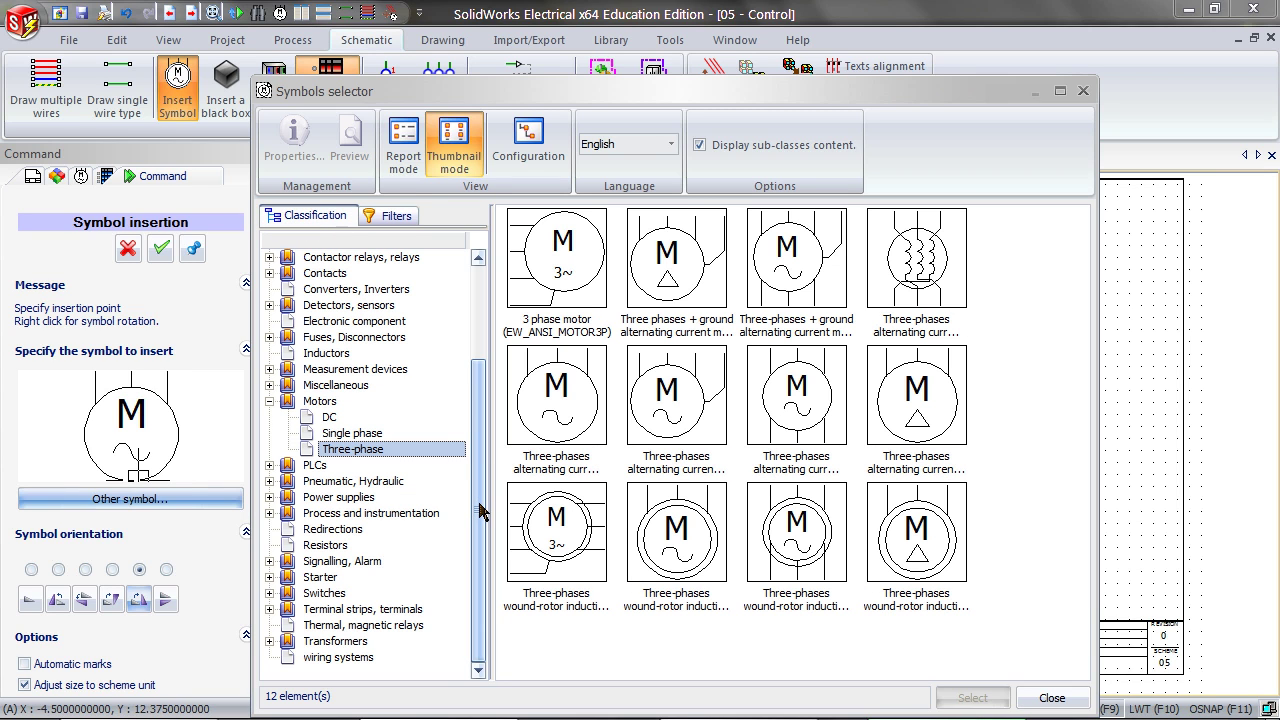
click(336, 498)
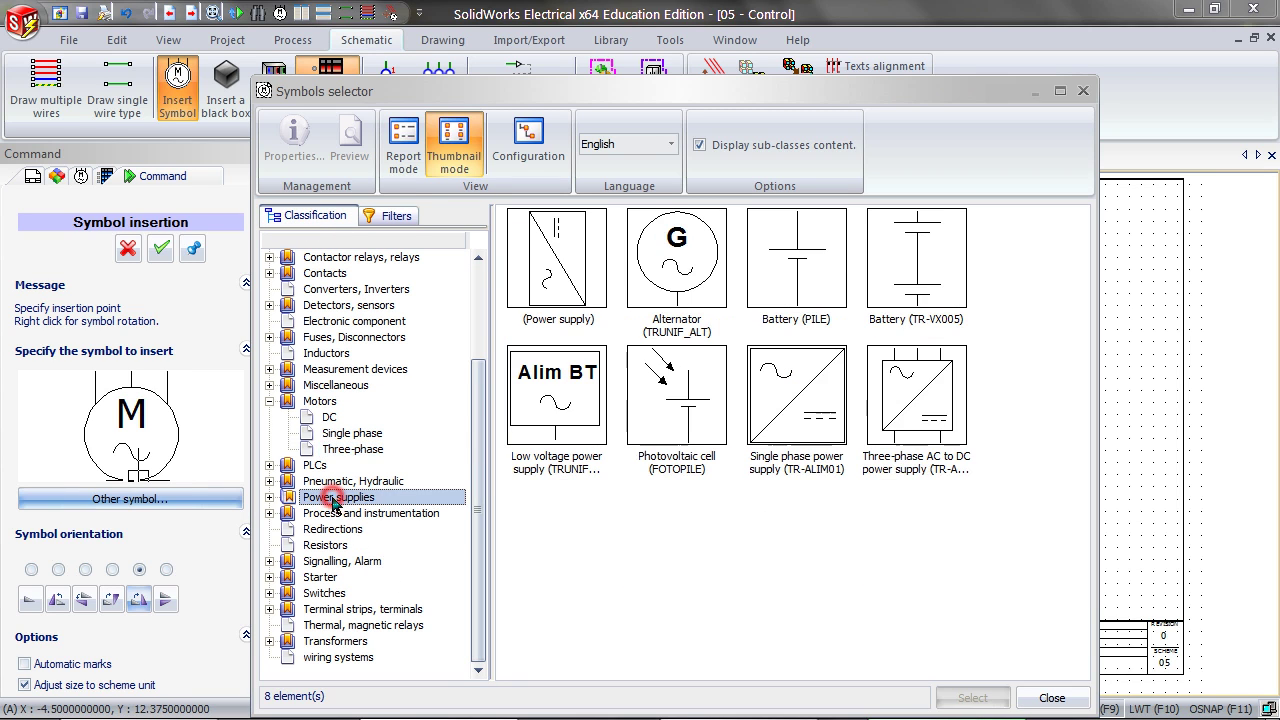
click(806, 292)
click(968, 697)
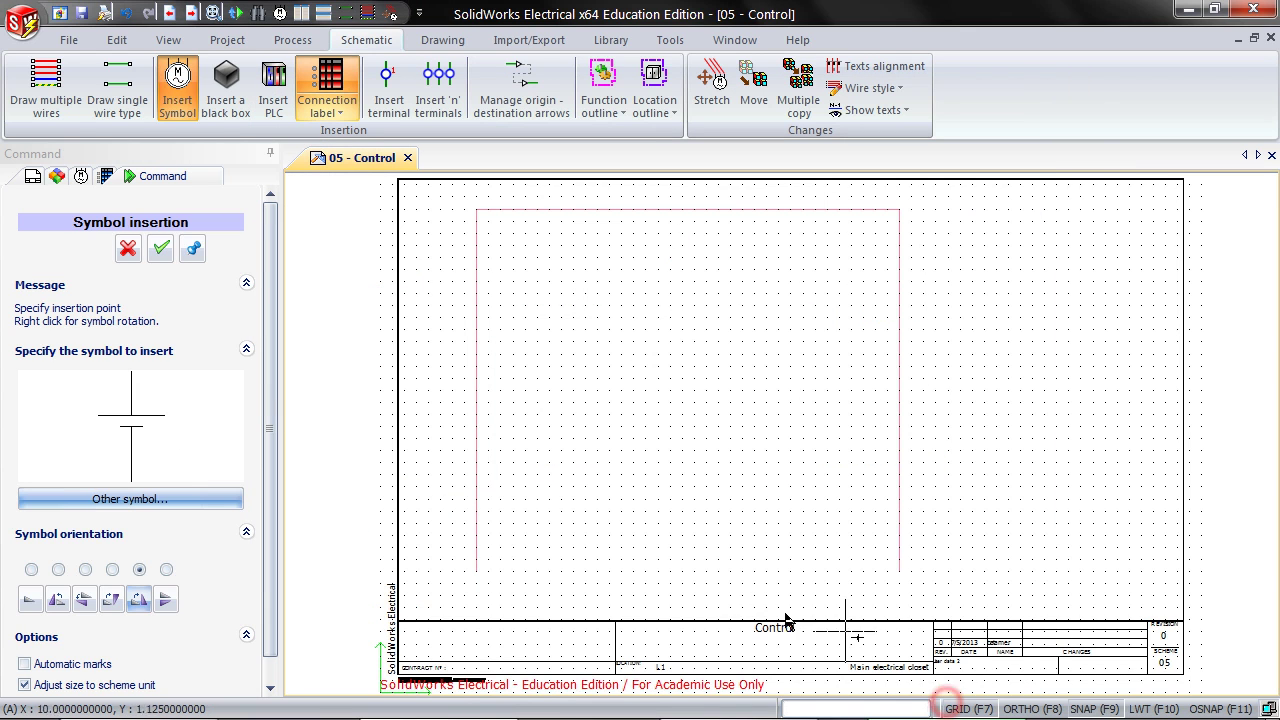
Step: Place battery TF1 on the left 12V wire and accept its properties
click(477, 492)
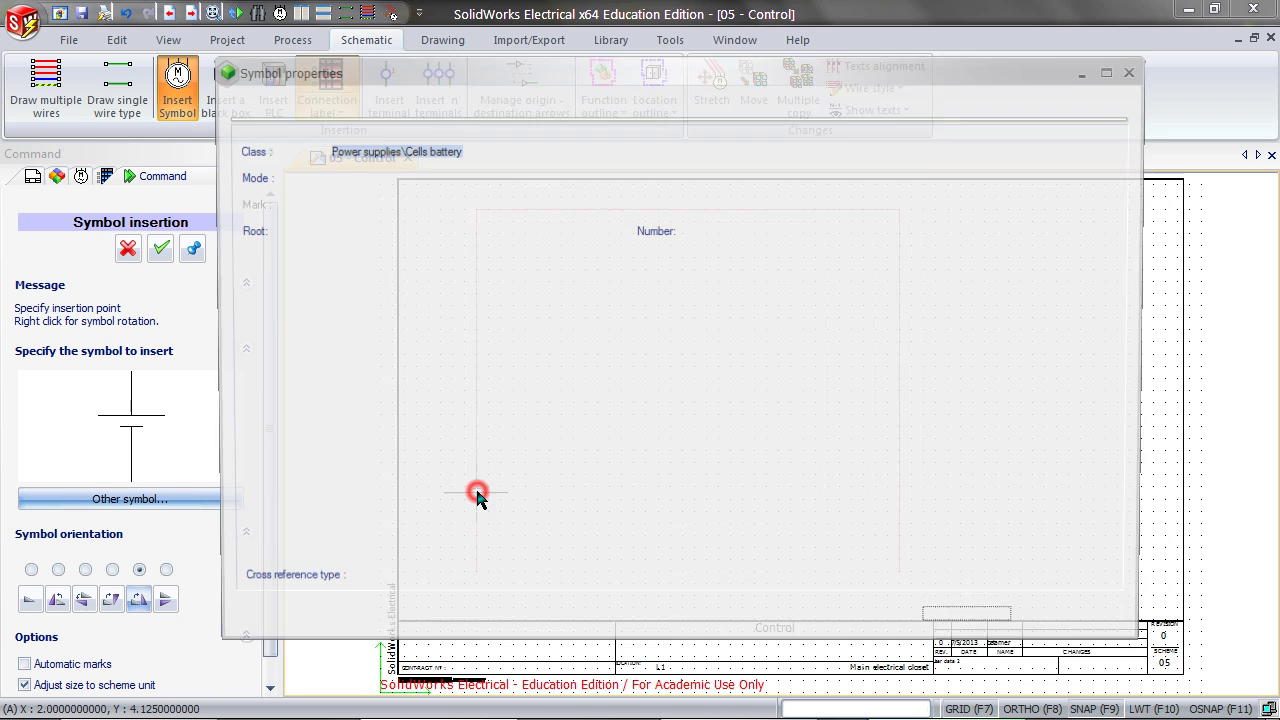
click(971, 624)
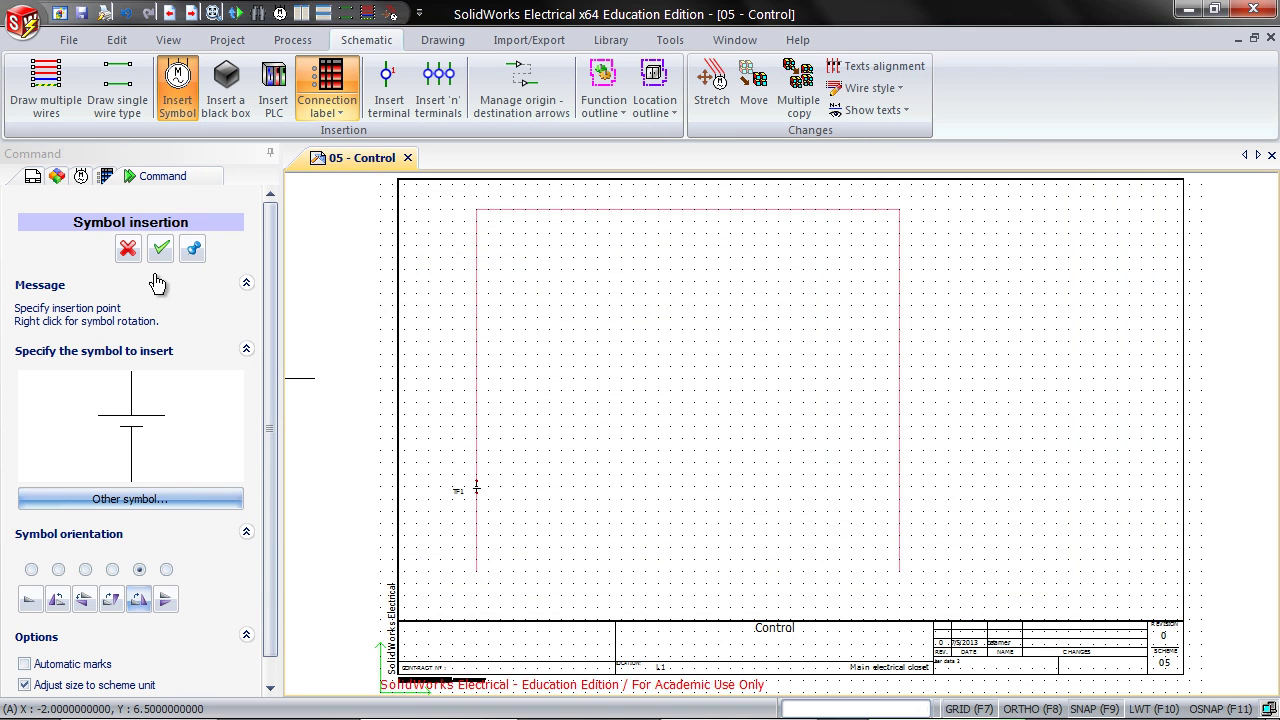
click(128, 249)
scroll(491, 480, up, 2)
scroll(491, 480, up, 2)
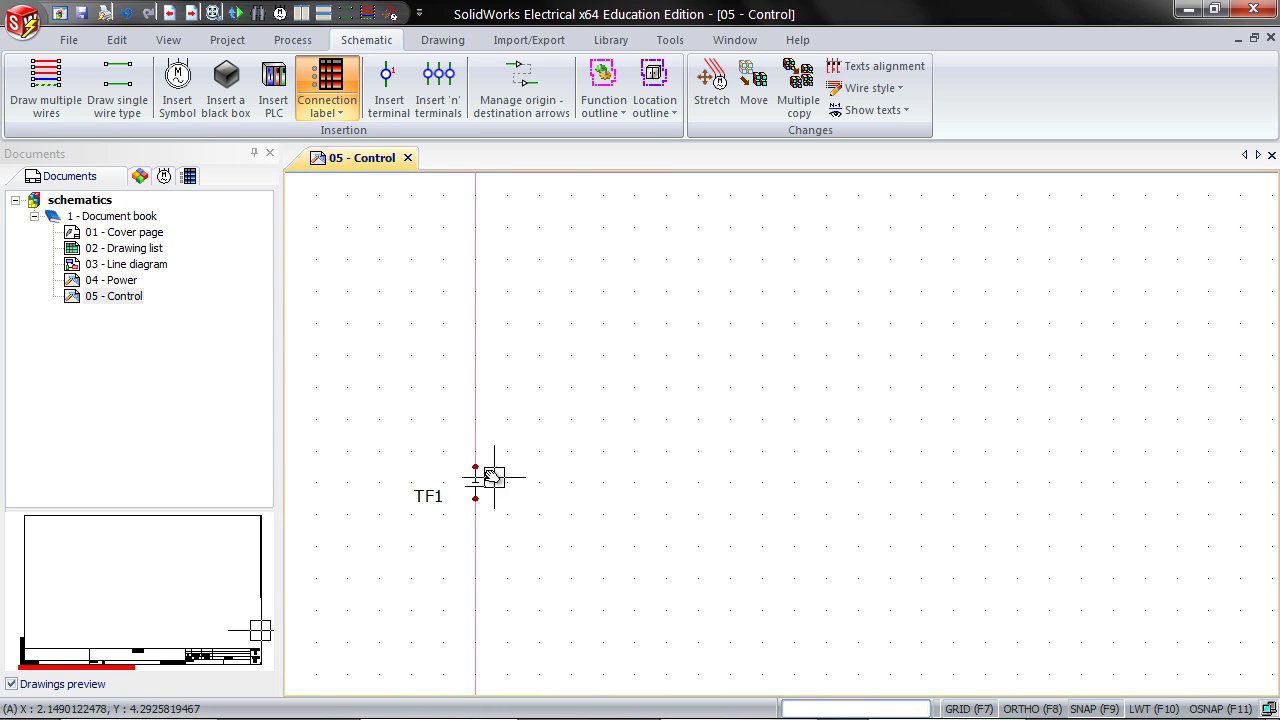
Step: Open TF1's manufacturer part search and filter it to the Power supplies class
right_click(475, 482)
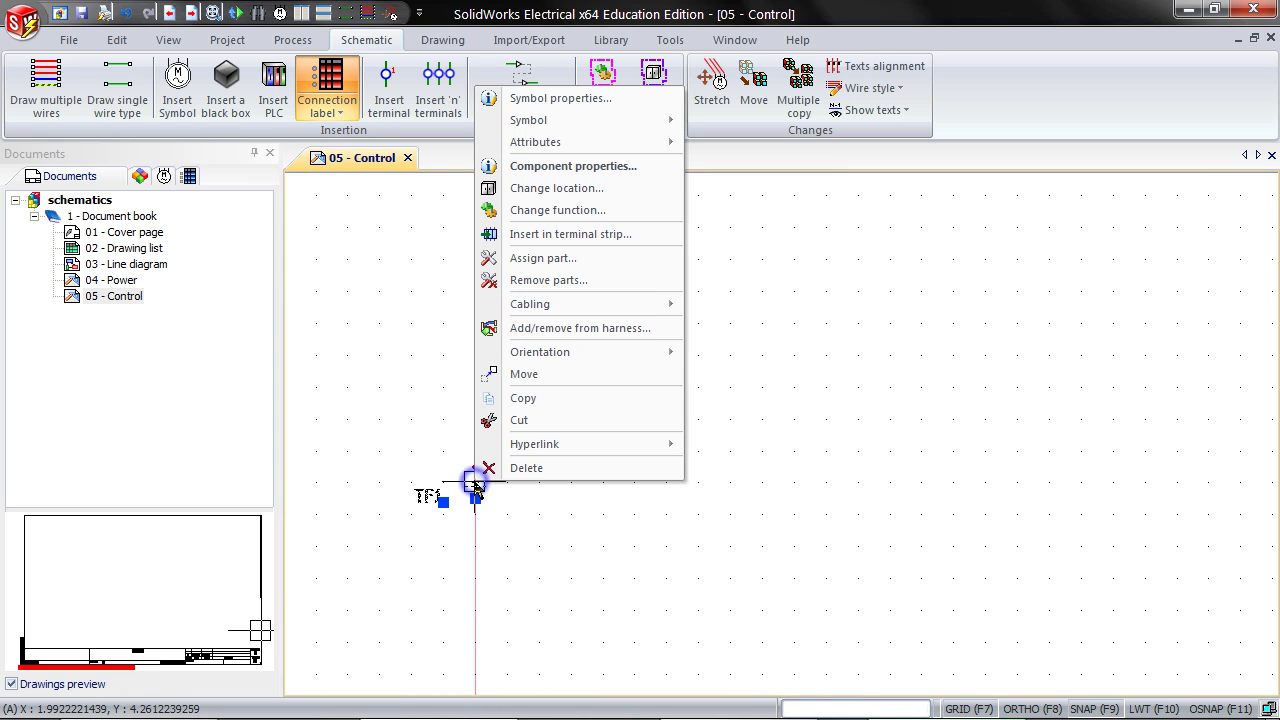
click(545, 97)
click(395, 110)
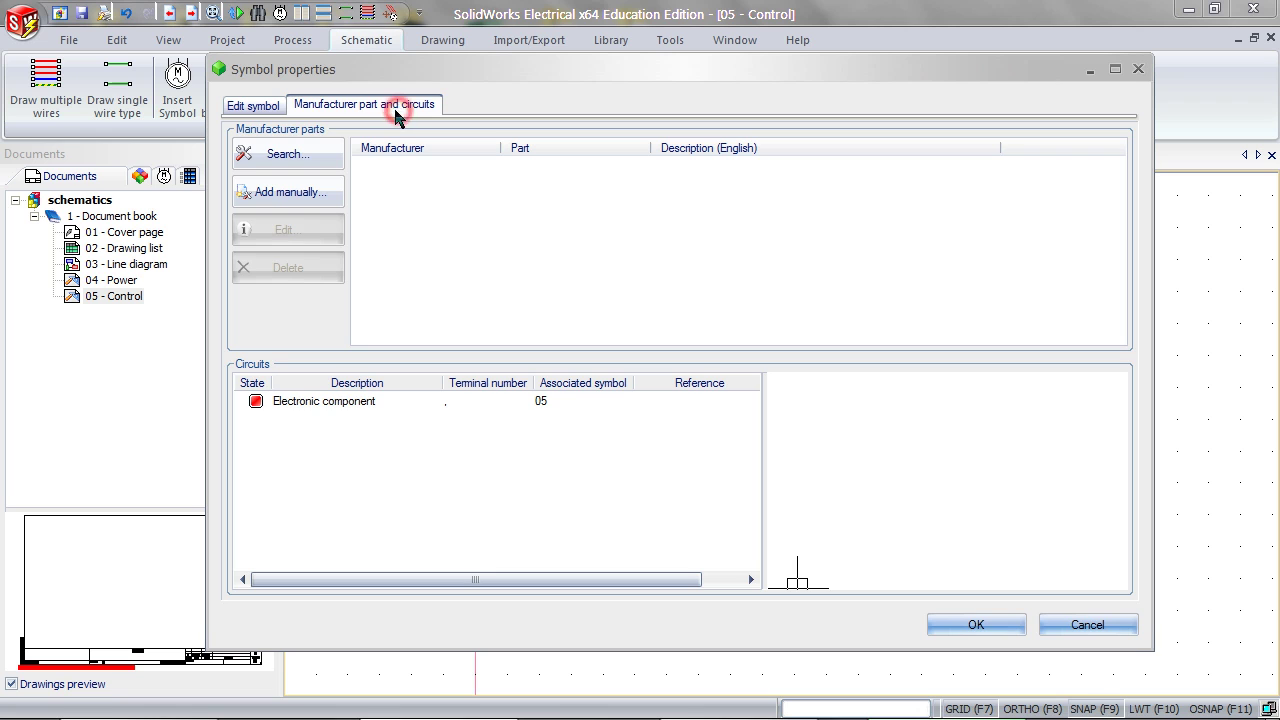
click(318, 152)
click(367, 140)
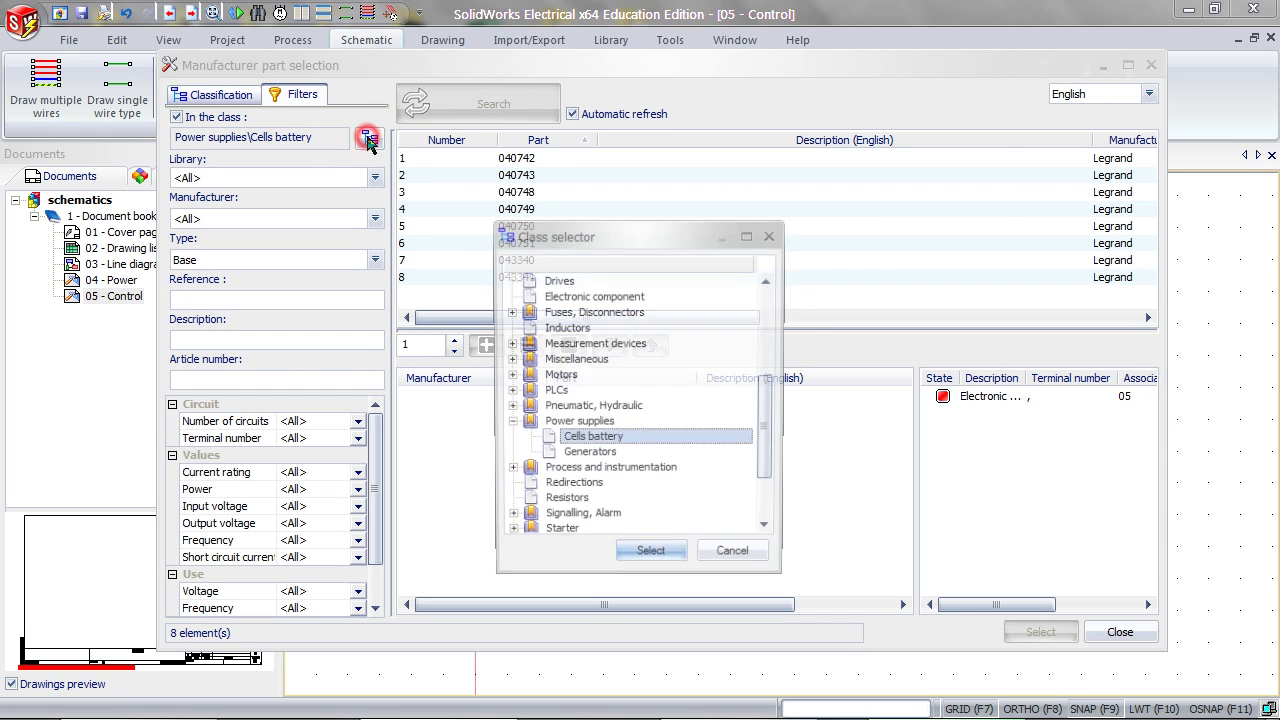
click(578, 424)
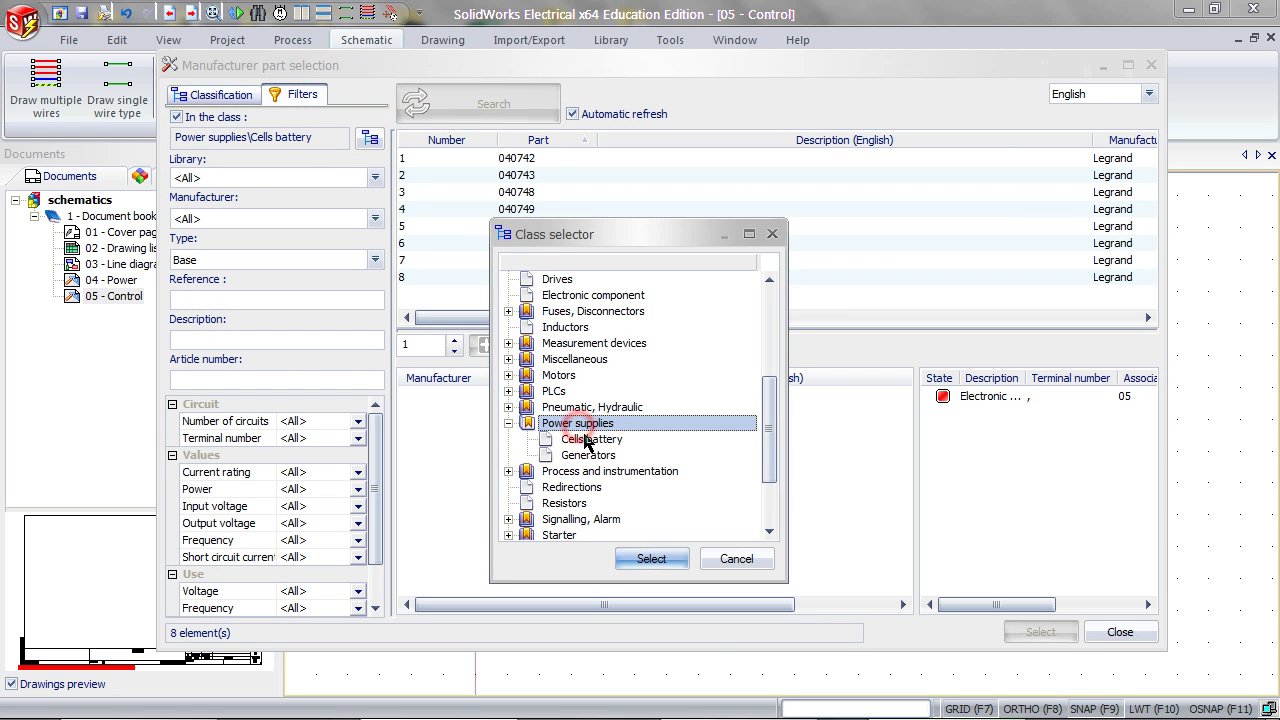
click(645, 560)
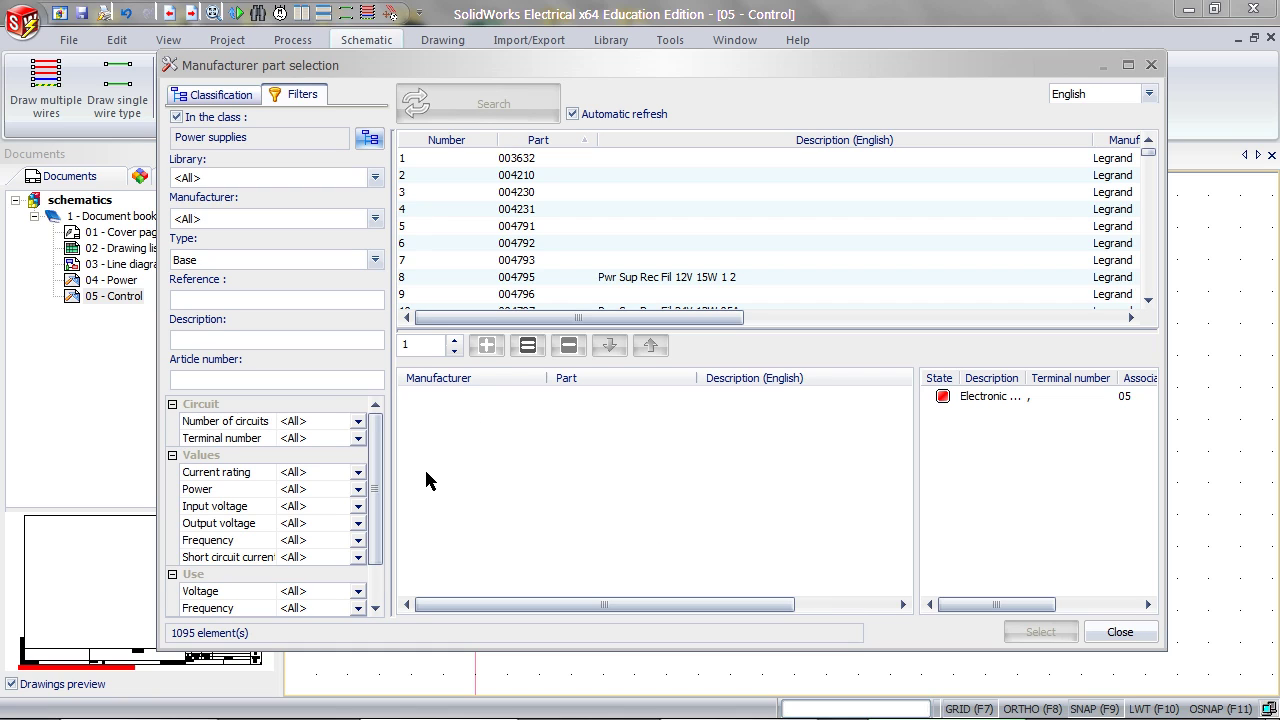
Step: Filter output voltage to 12 V and assign Legrand part 004792 to TF1
click(357, 523)
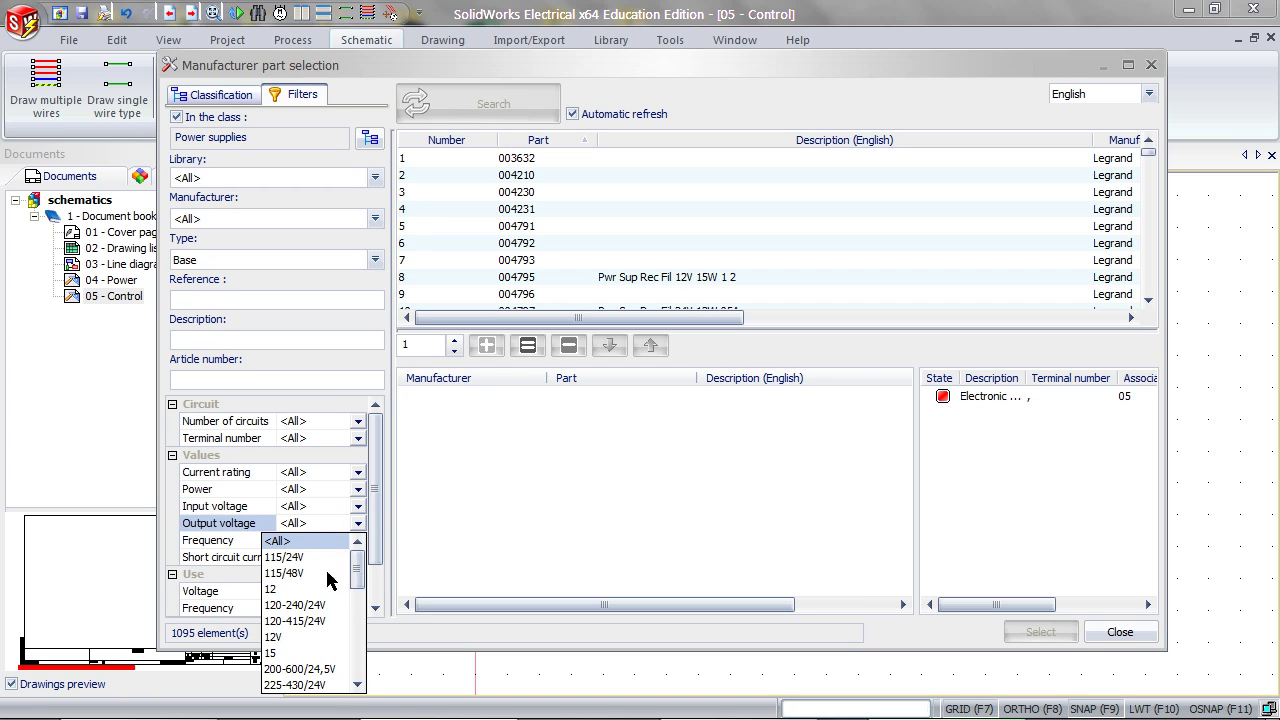
click(271, 589)
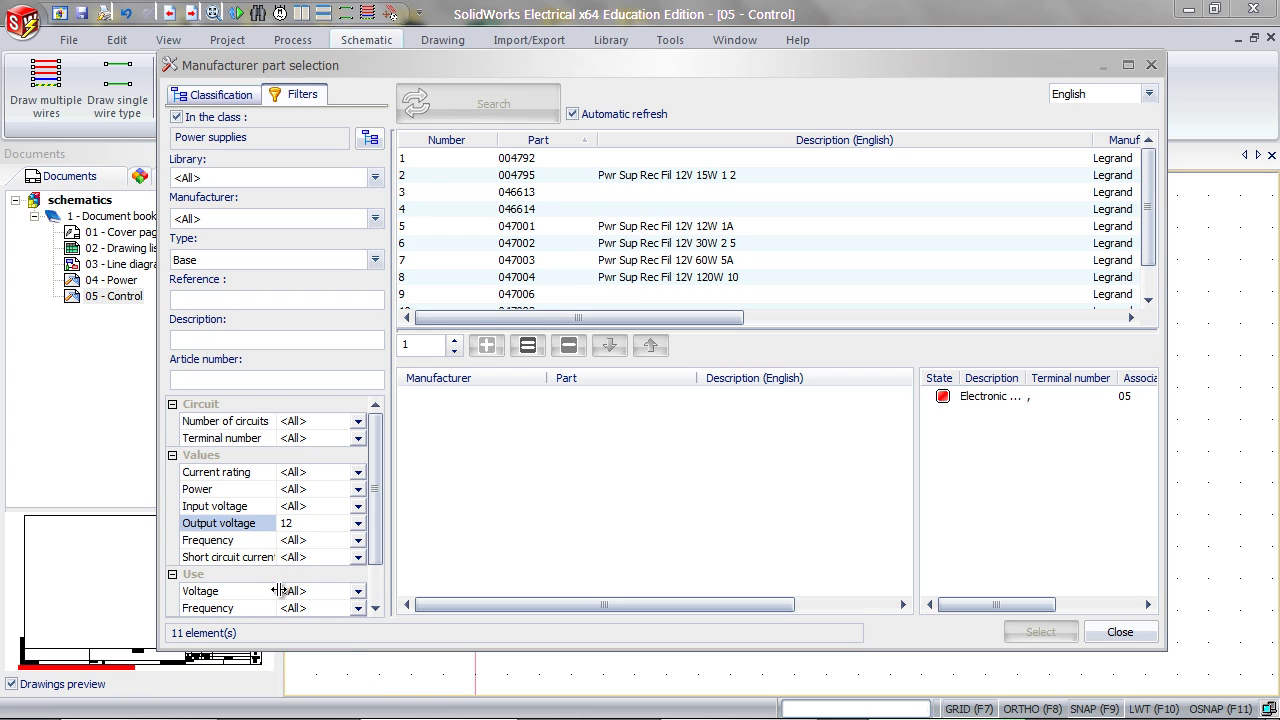
click(674, 160)
click(486, 345)
click(600, 397)
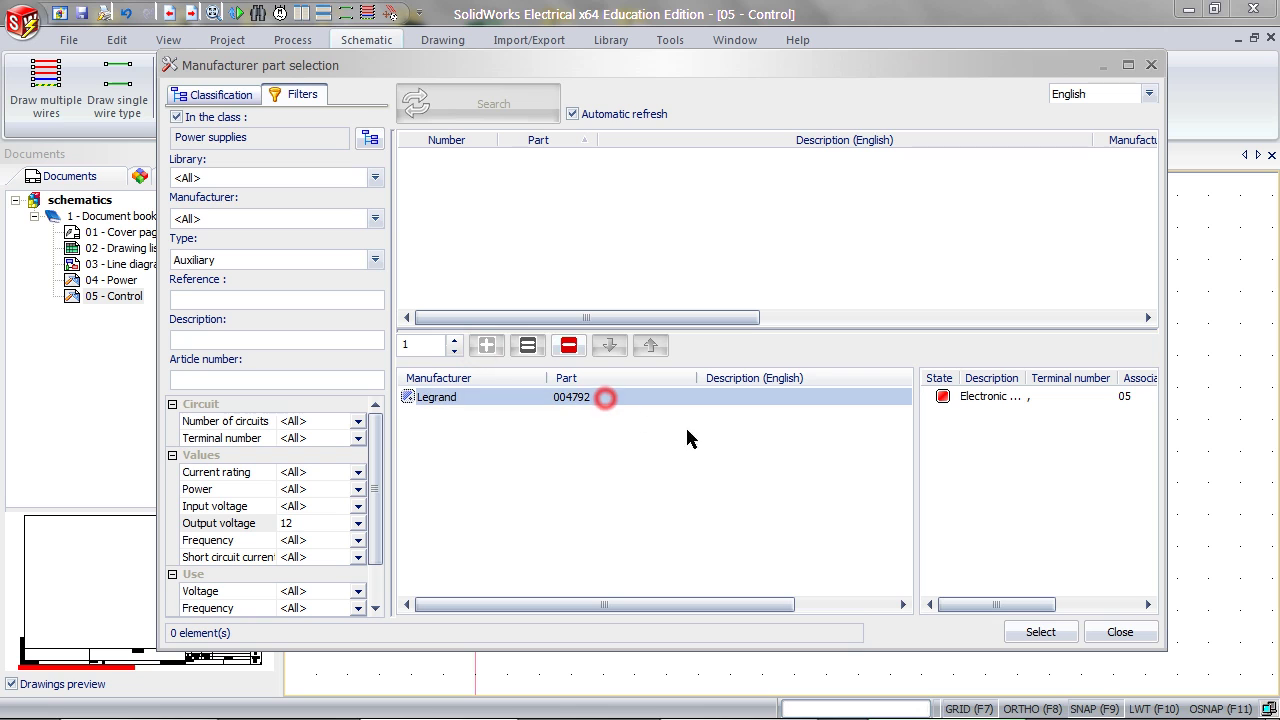
click(1050, 632)
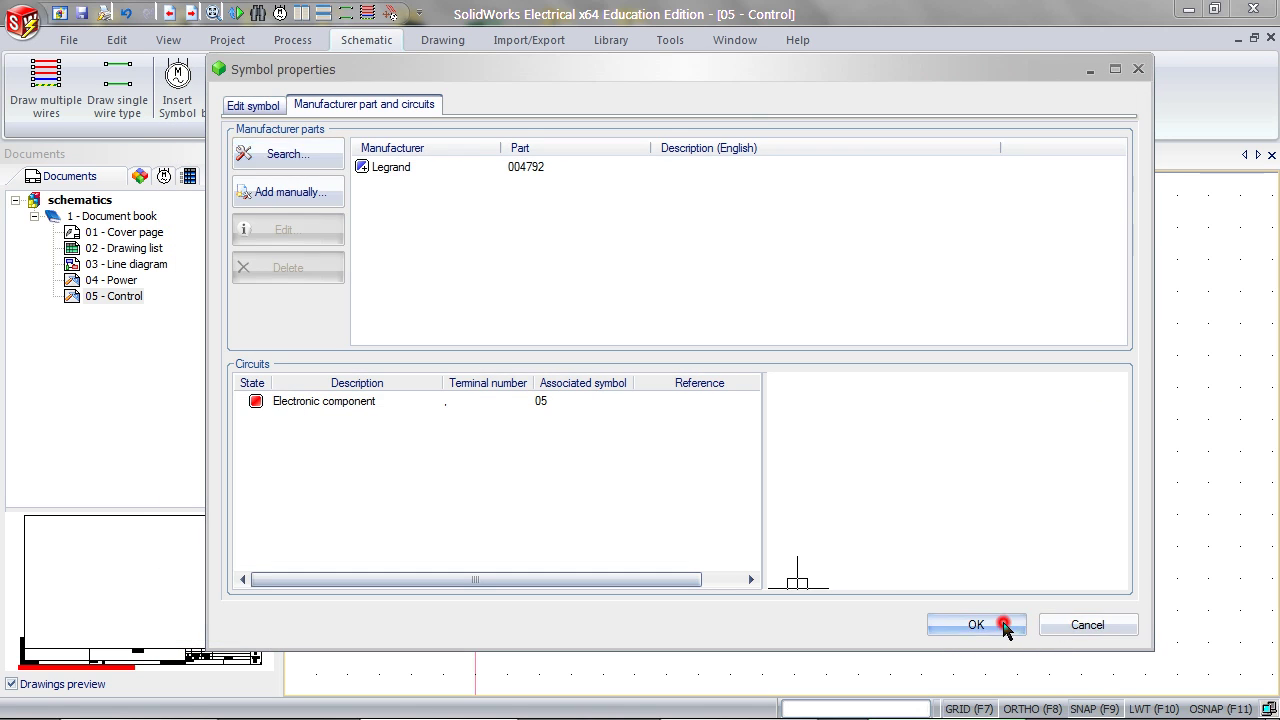
click(1000, 626)
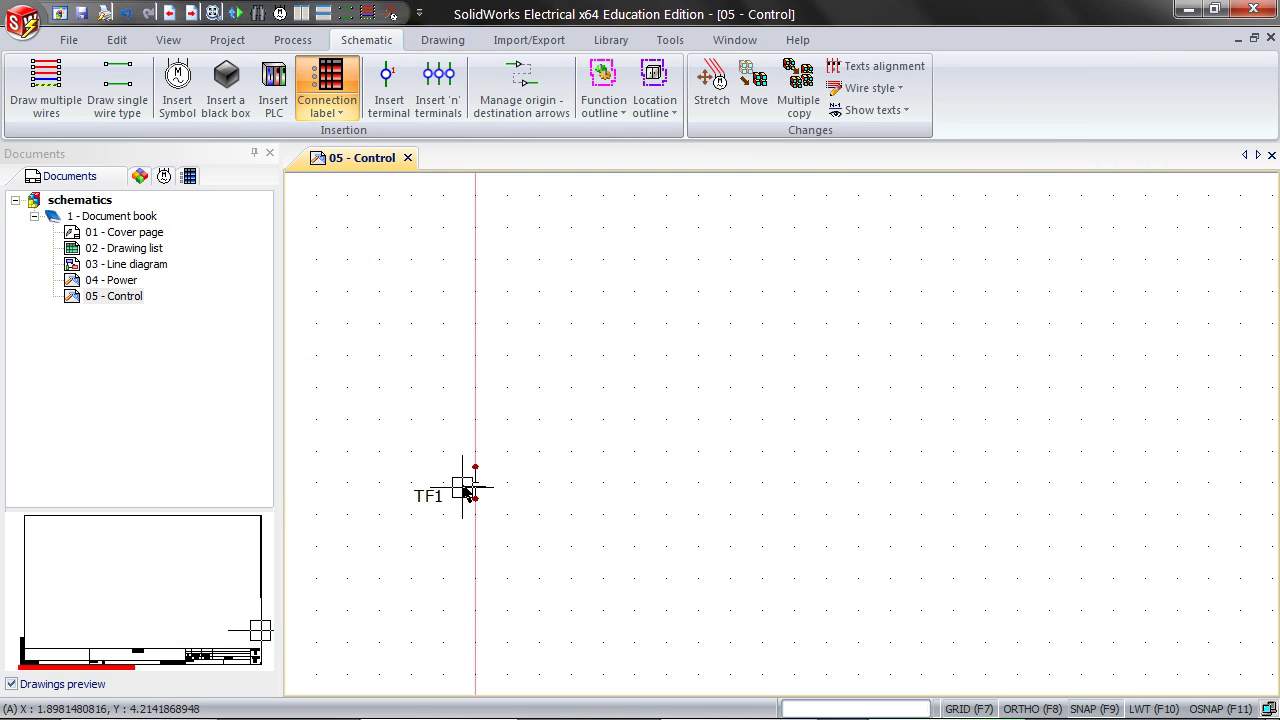
Step: Place the EW_ANSI_LAMP indicator from Signalling, Alarm on the top wire as LT1
scroll(495, 580, down, 1)
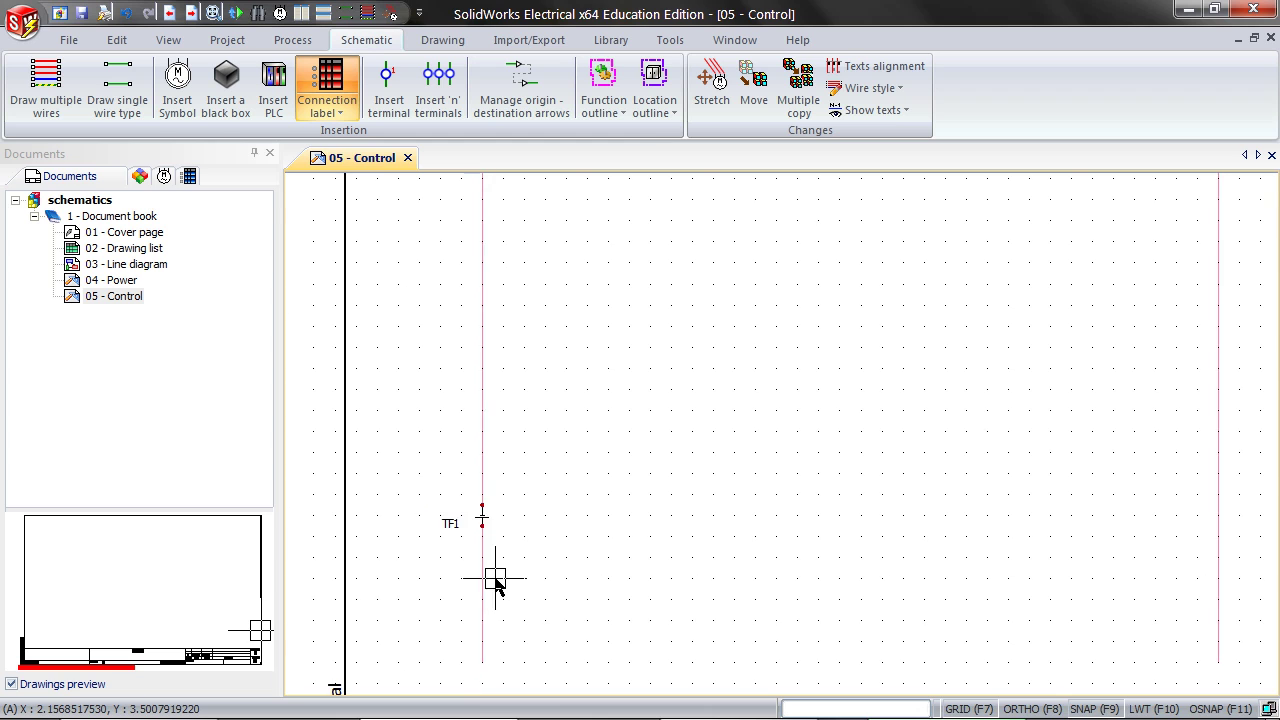
scroll(495, 580, down, 1)
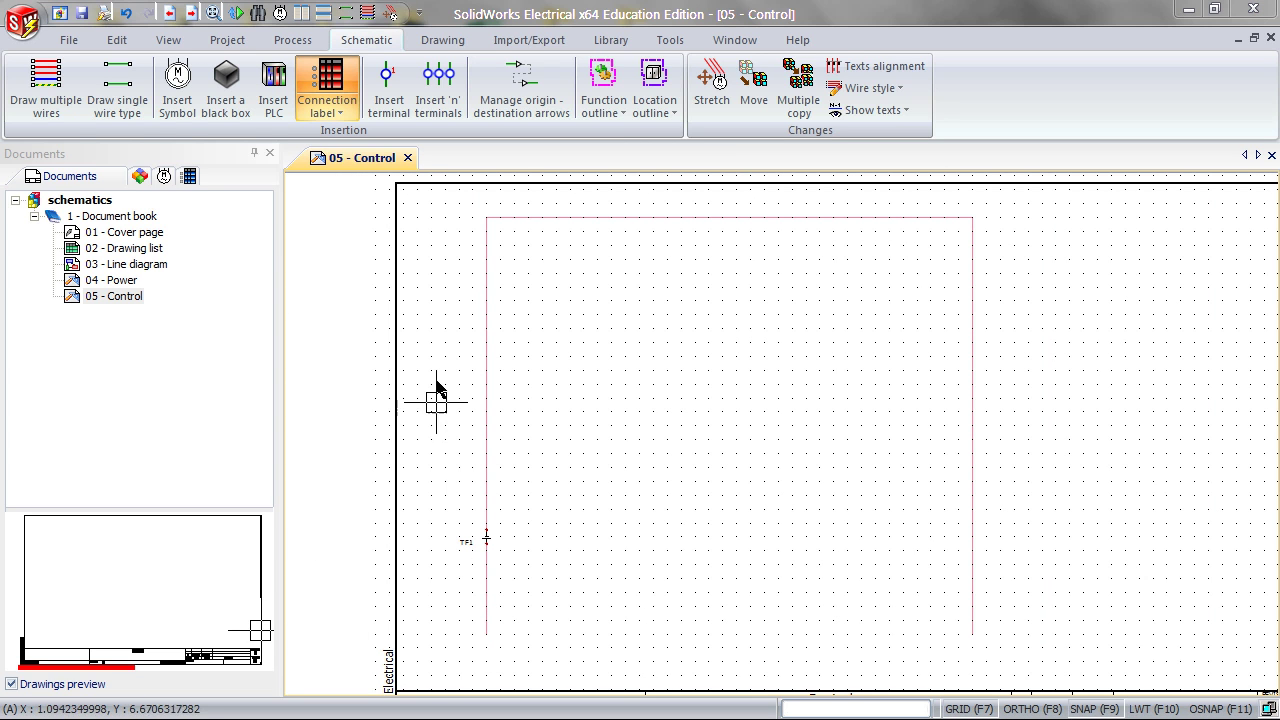
click(185, 87)
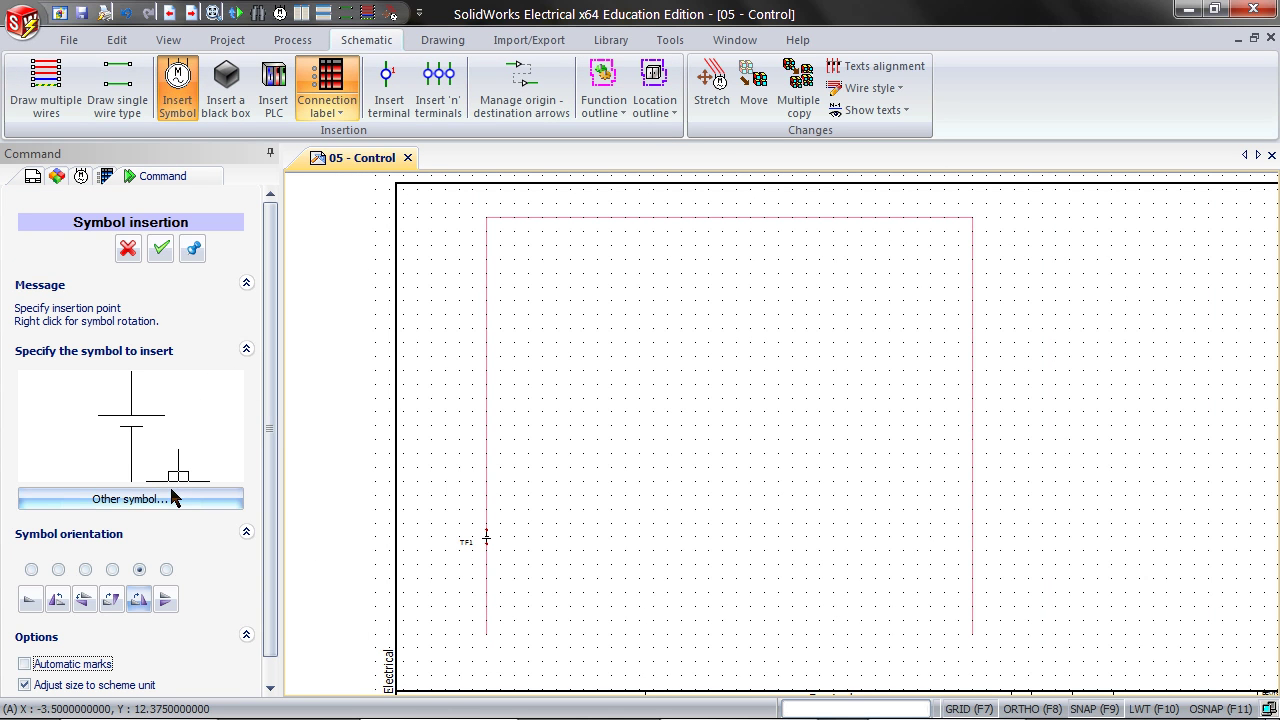
click(171, 497)
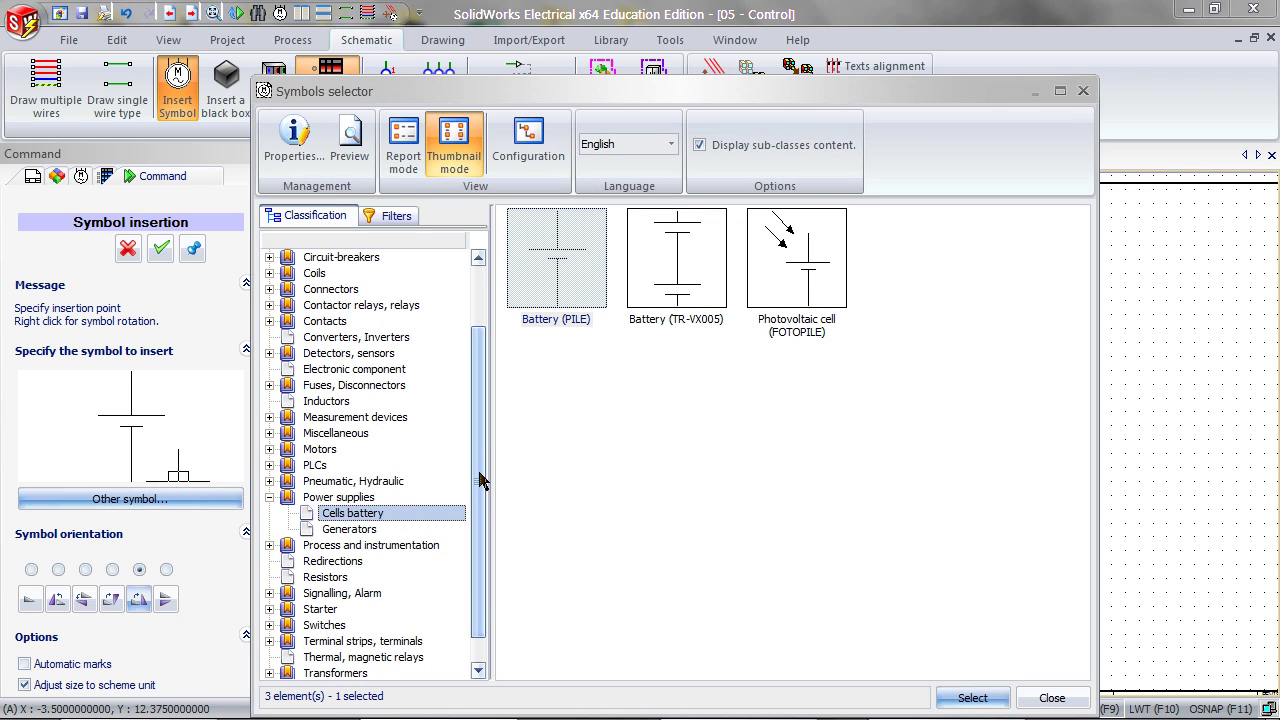
drag(480, 474, 480, 496)
click(368, 563)
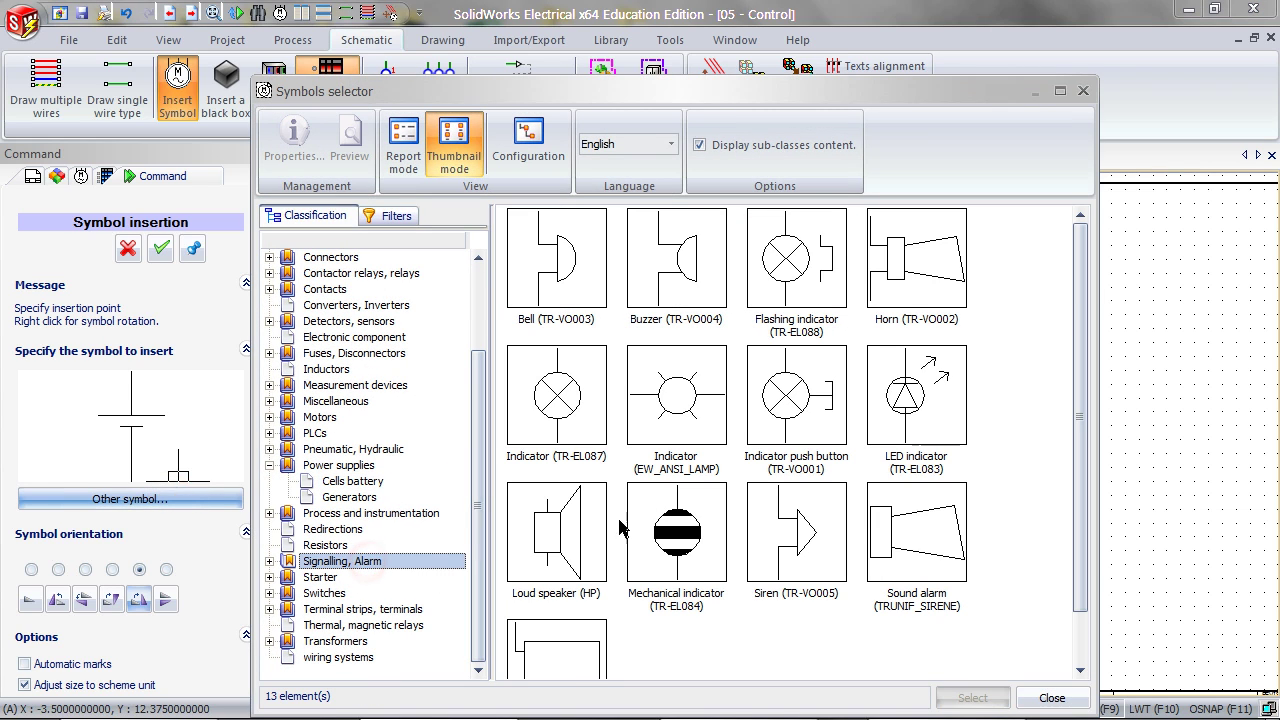
click(693, 418)
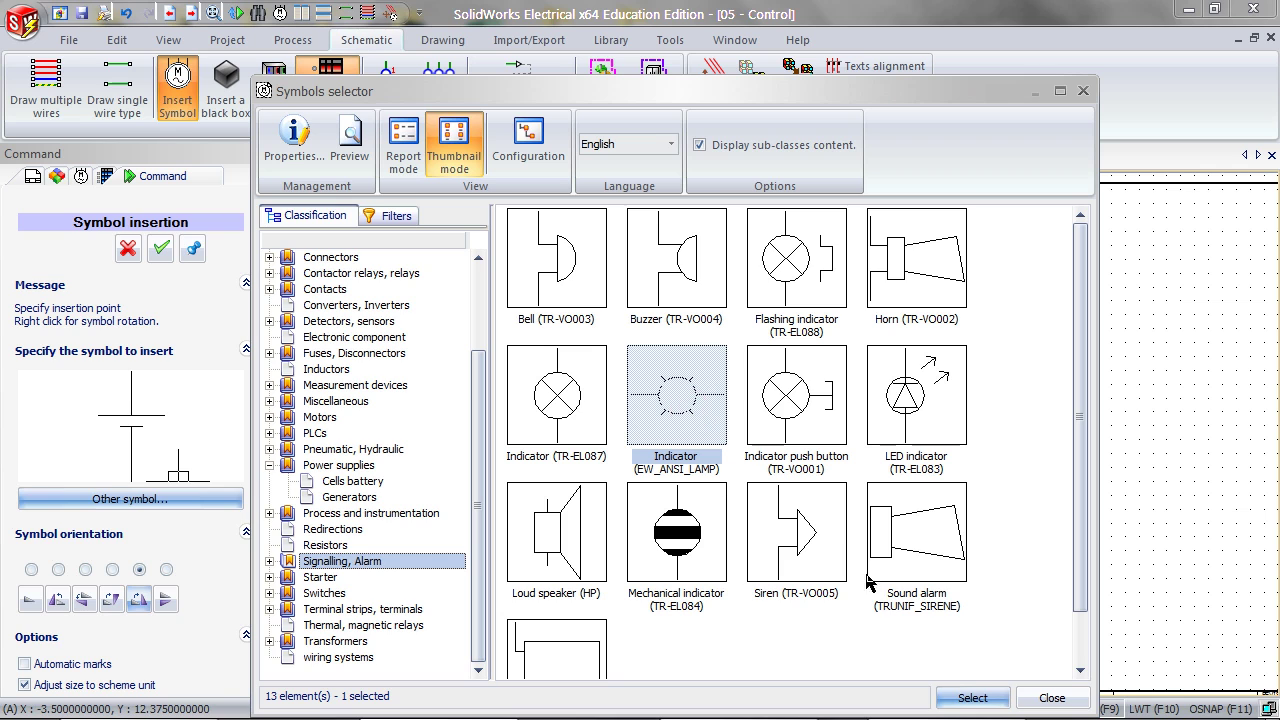
click(971, 697)
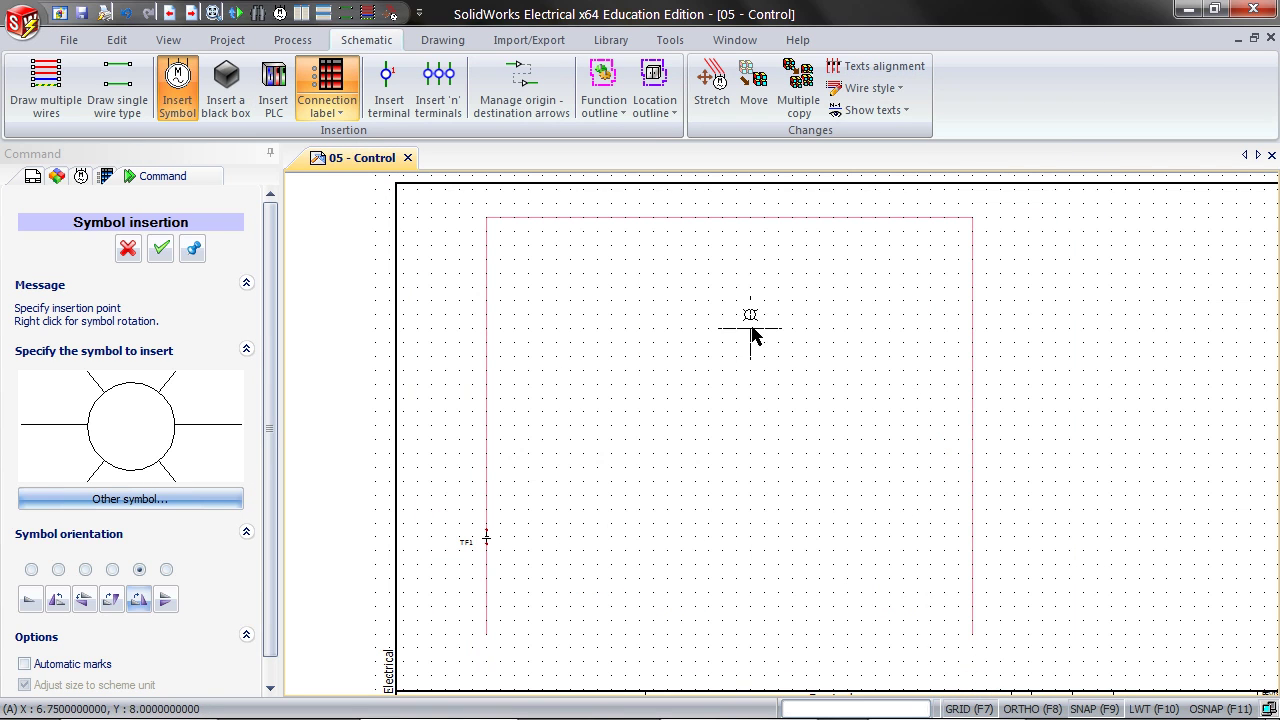
click(708, 220)
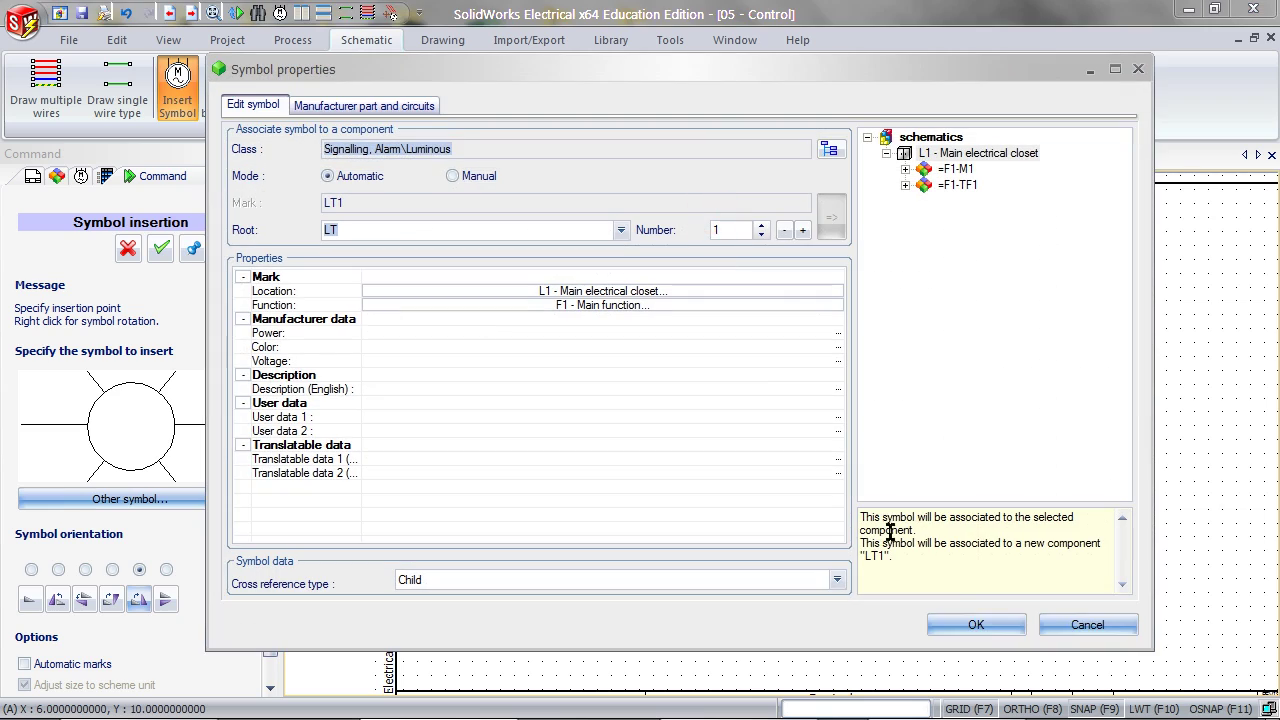
click(978, 624)
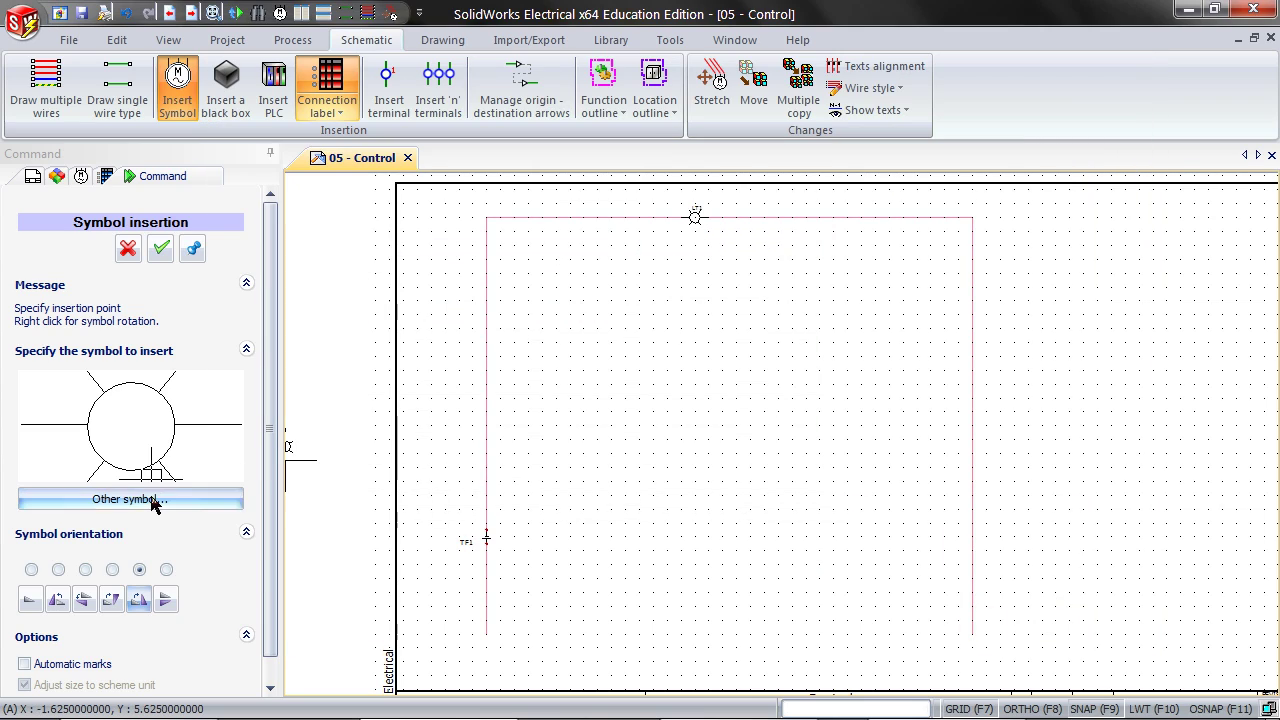
Step: Filter symbols by description 'earth' and place Earth (TR-VX004) at both bottom wire ends
click(155, 500)
click(385, 217)
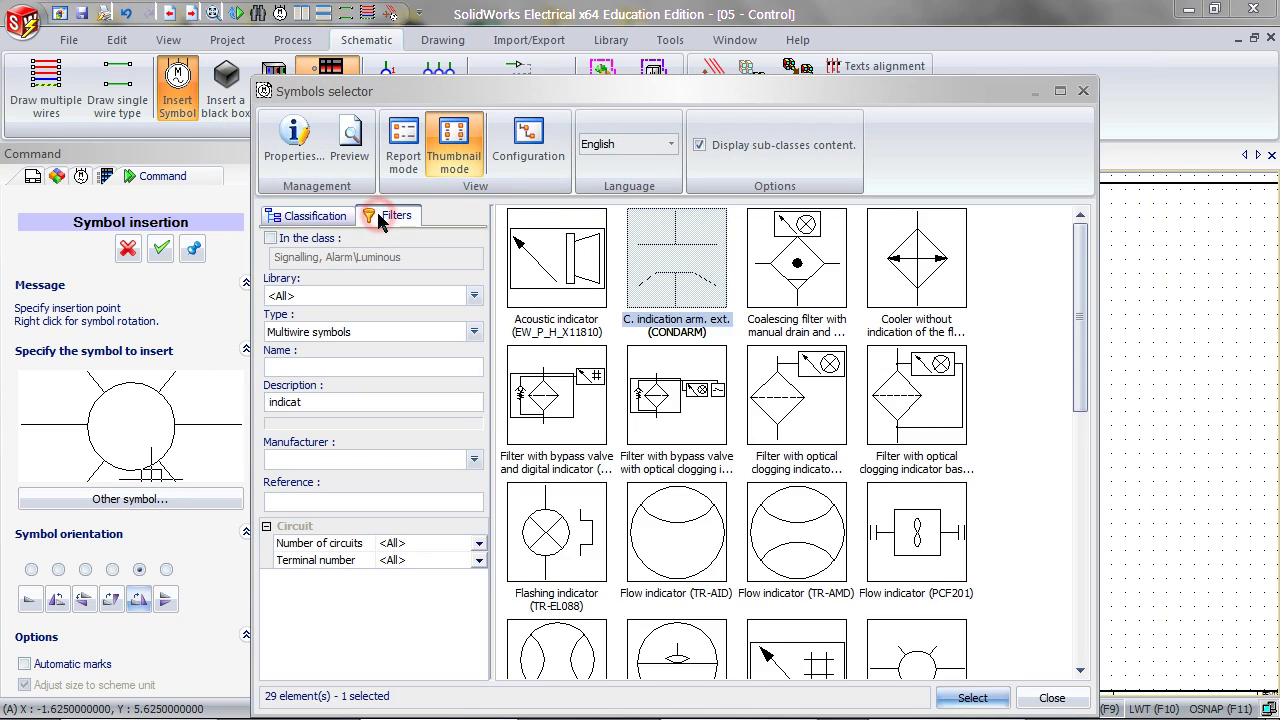
double_click(338, 396)
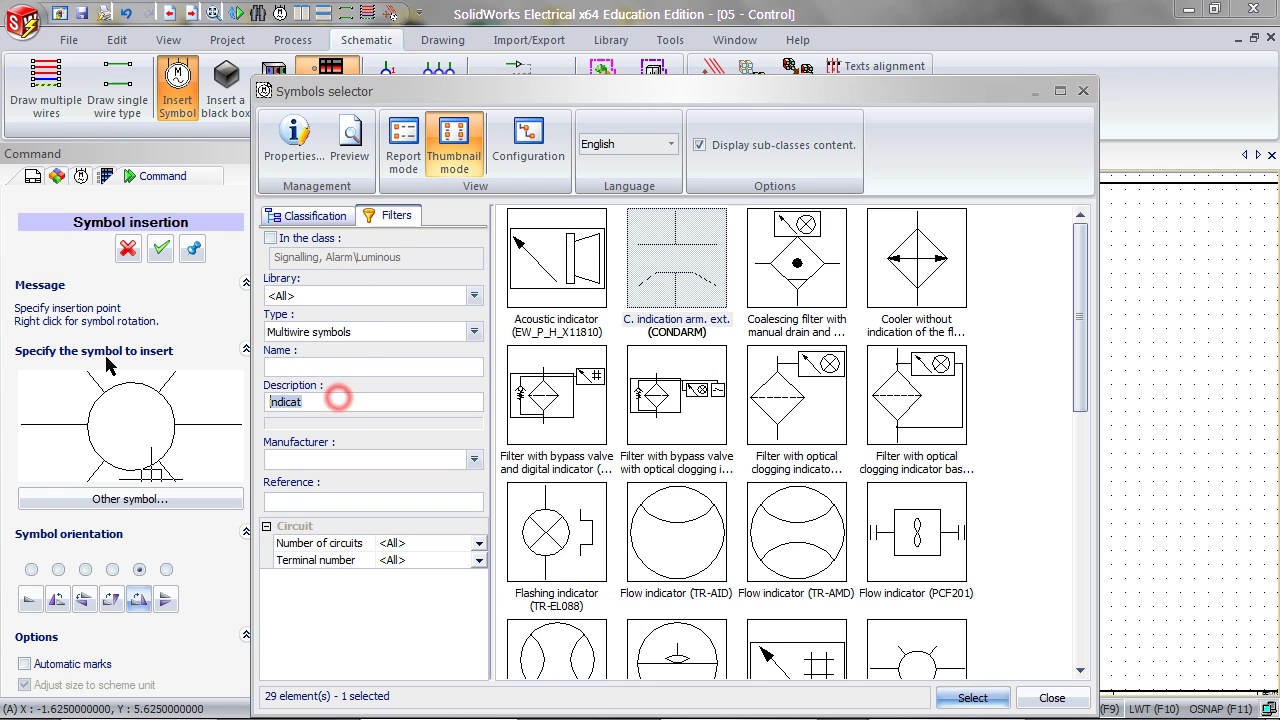
text(earth)
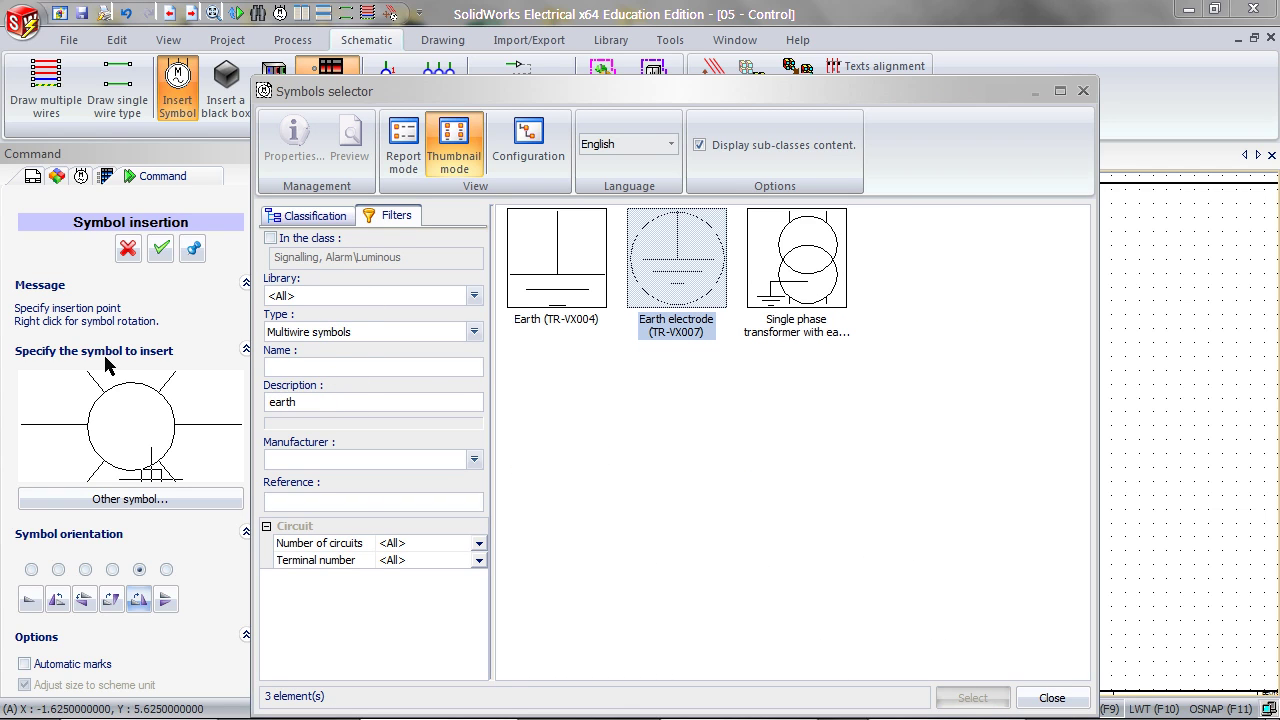
click(543, 268)
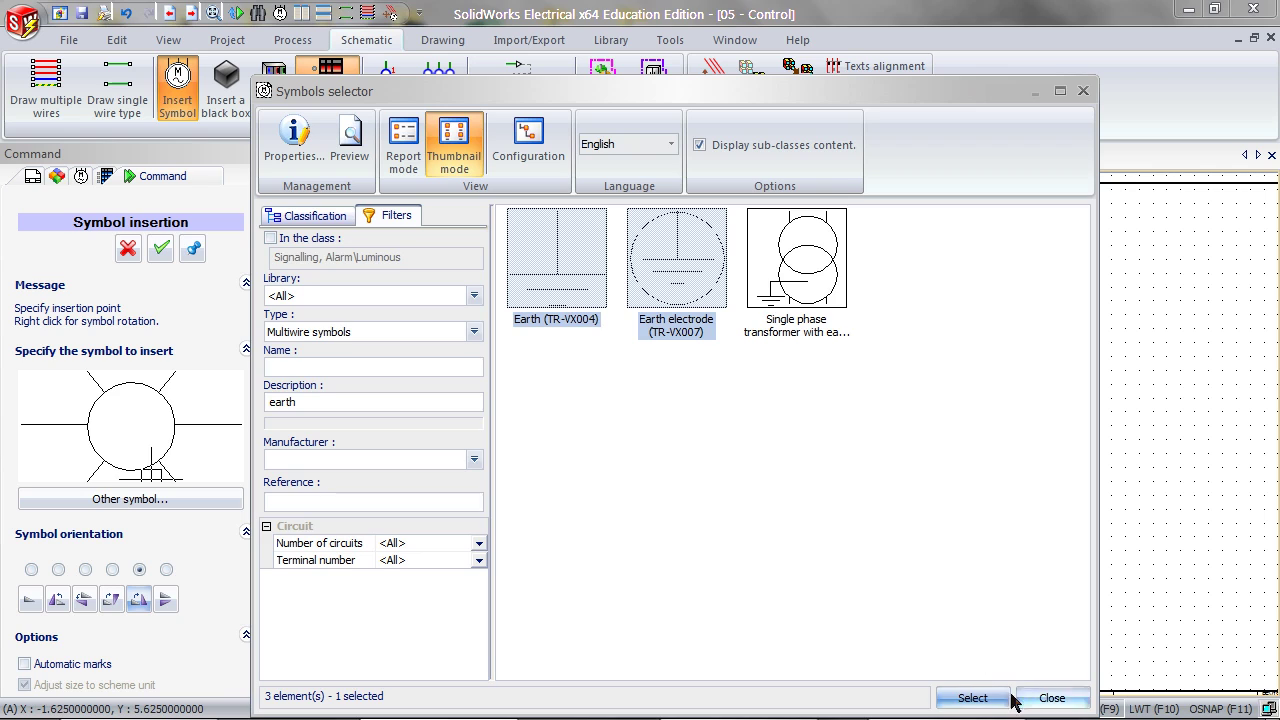
click(972, 697)
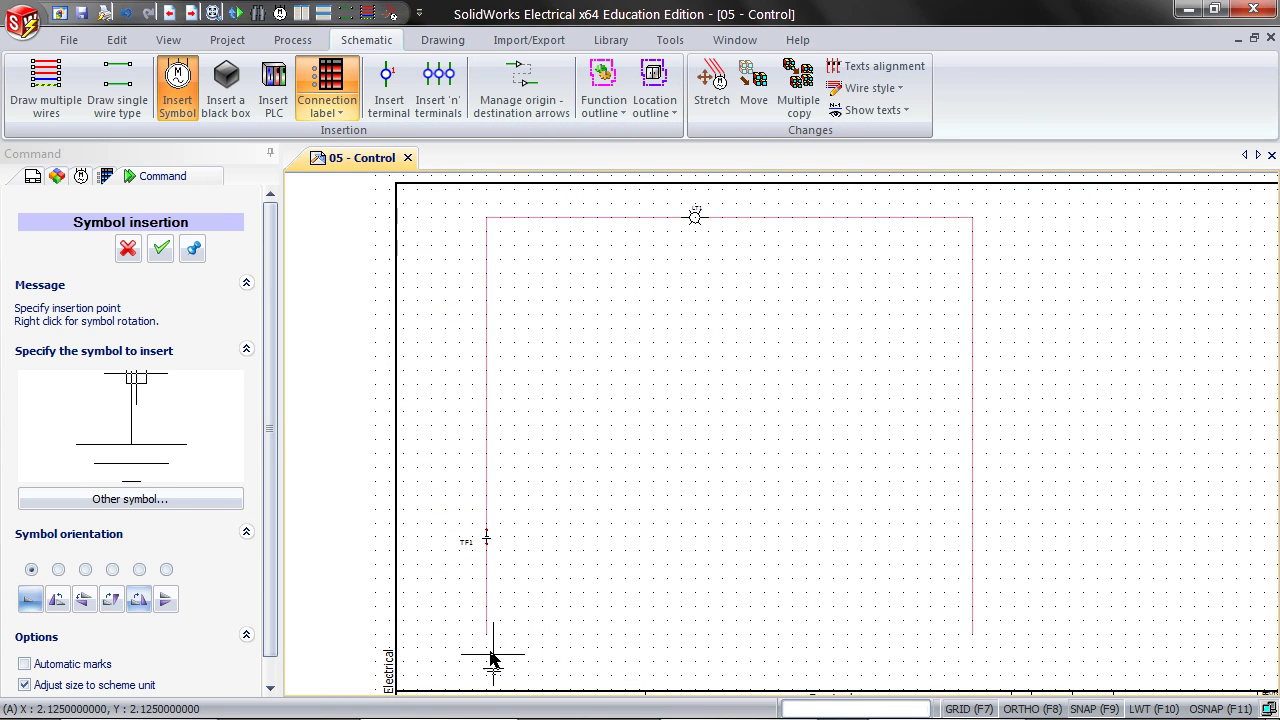
click(487, 637)
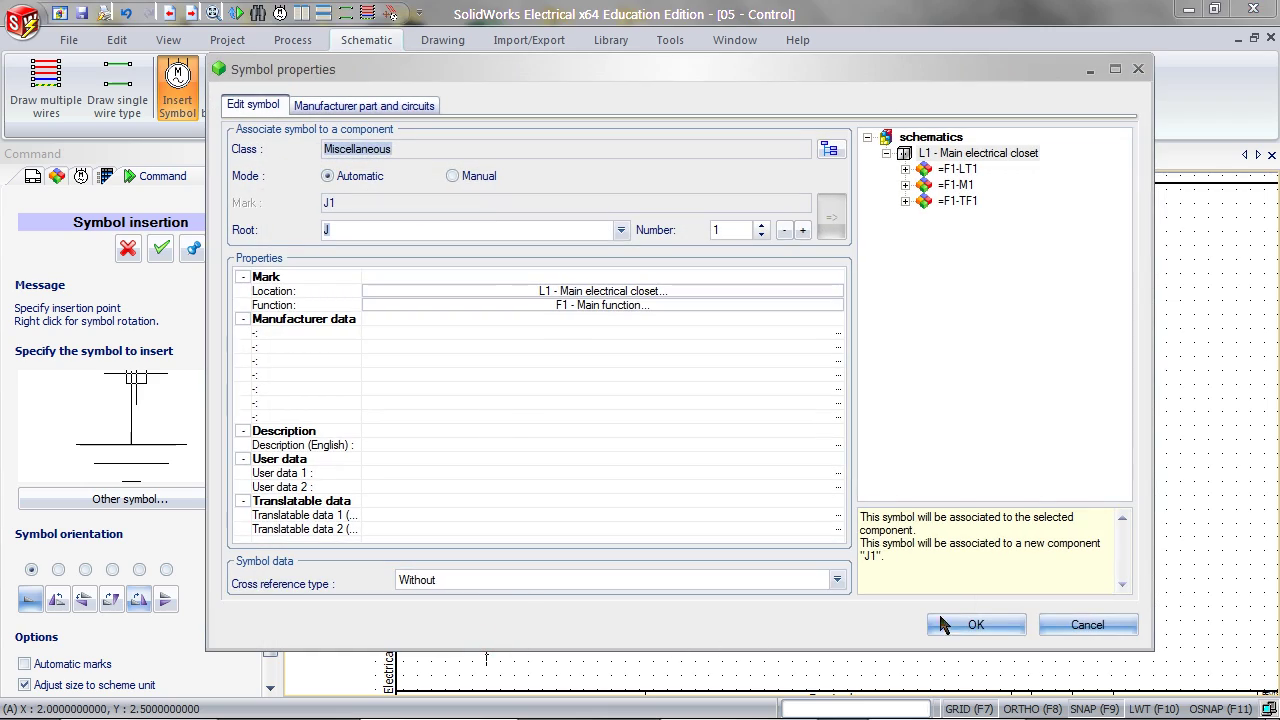
click(978, 625)
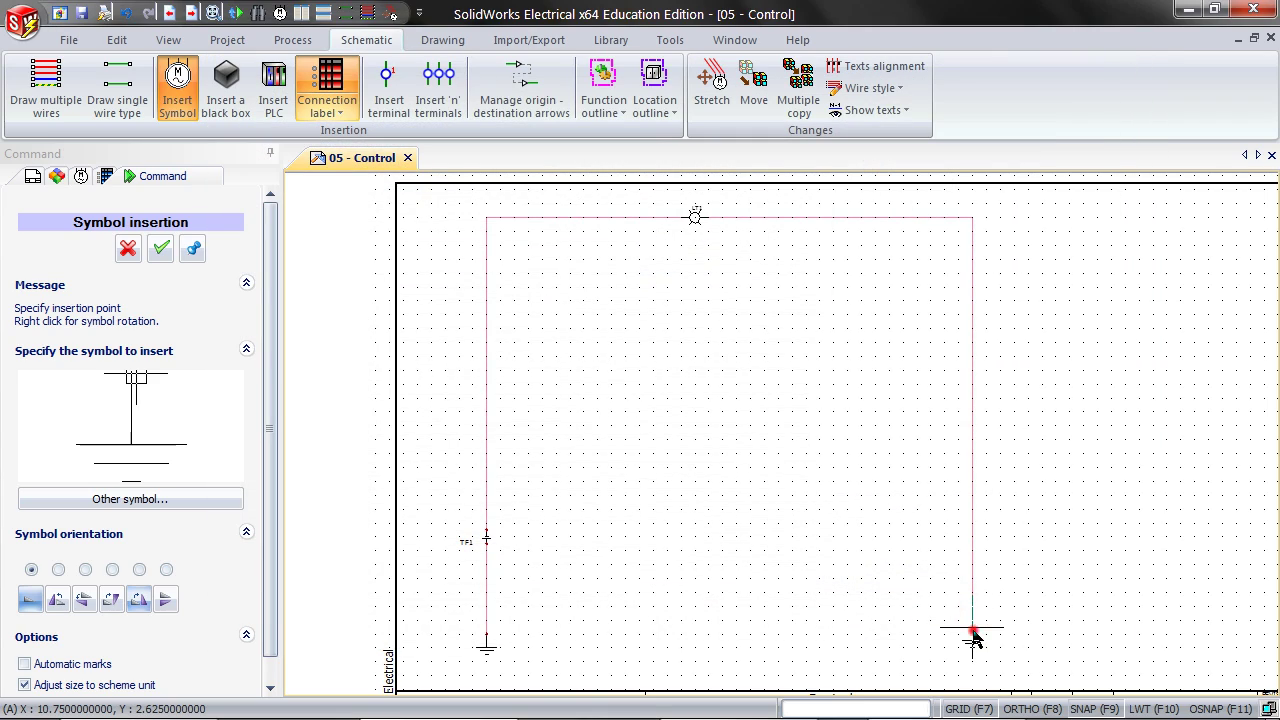
click(975, 640)
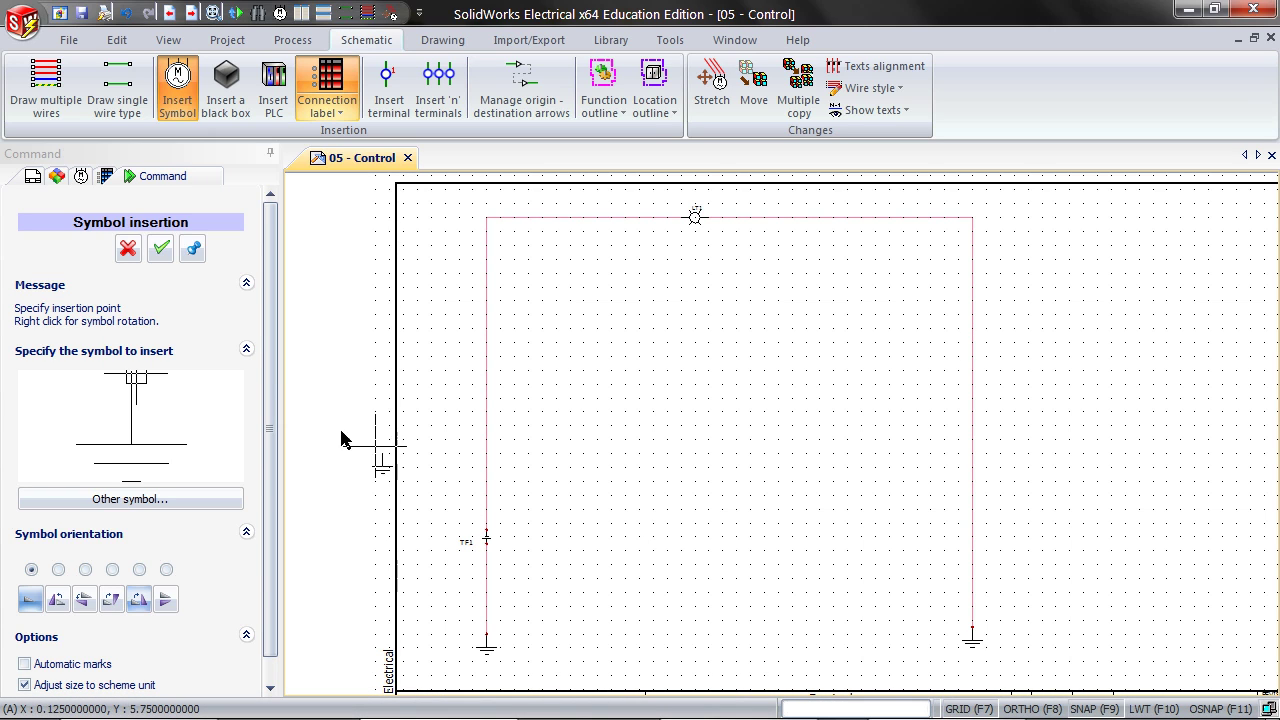
click(128, 249)
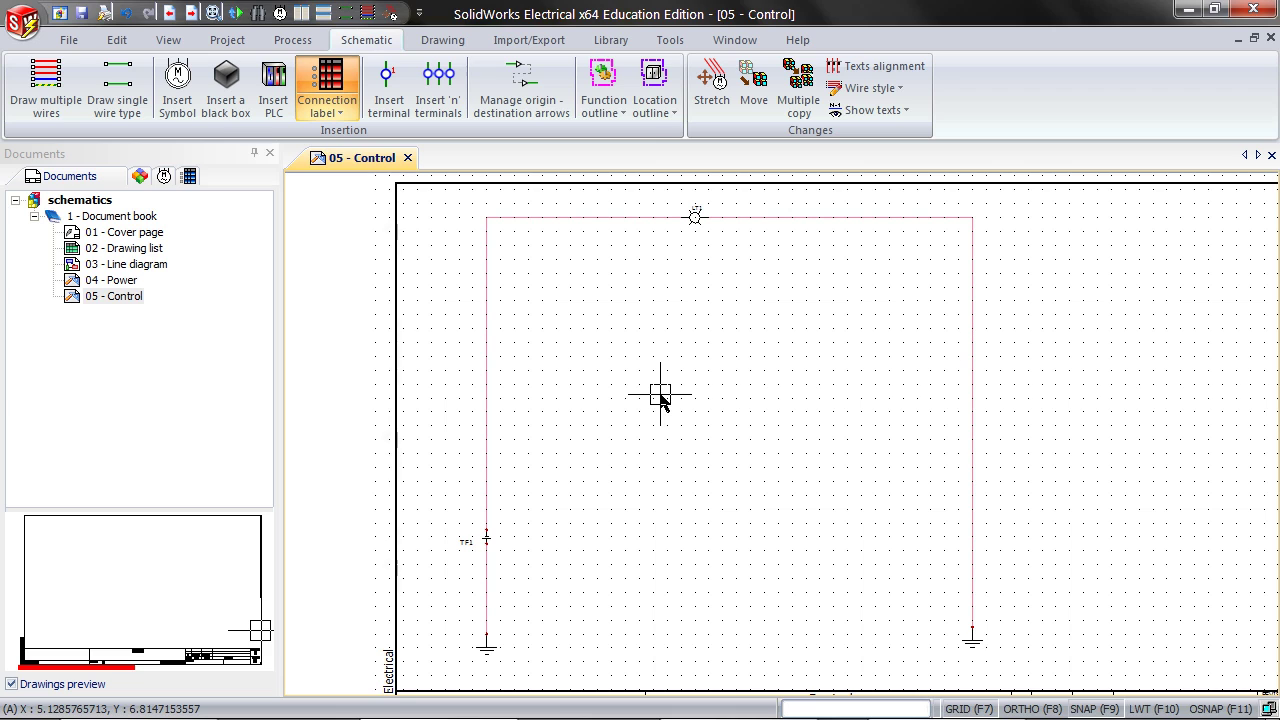
Step: Copy the lamp and its wire, pasting one rung below the original
click(770, 287)
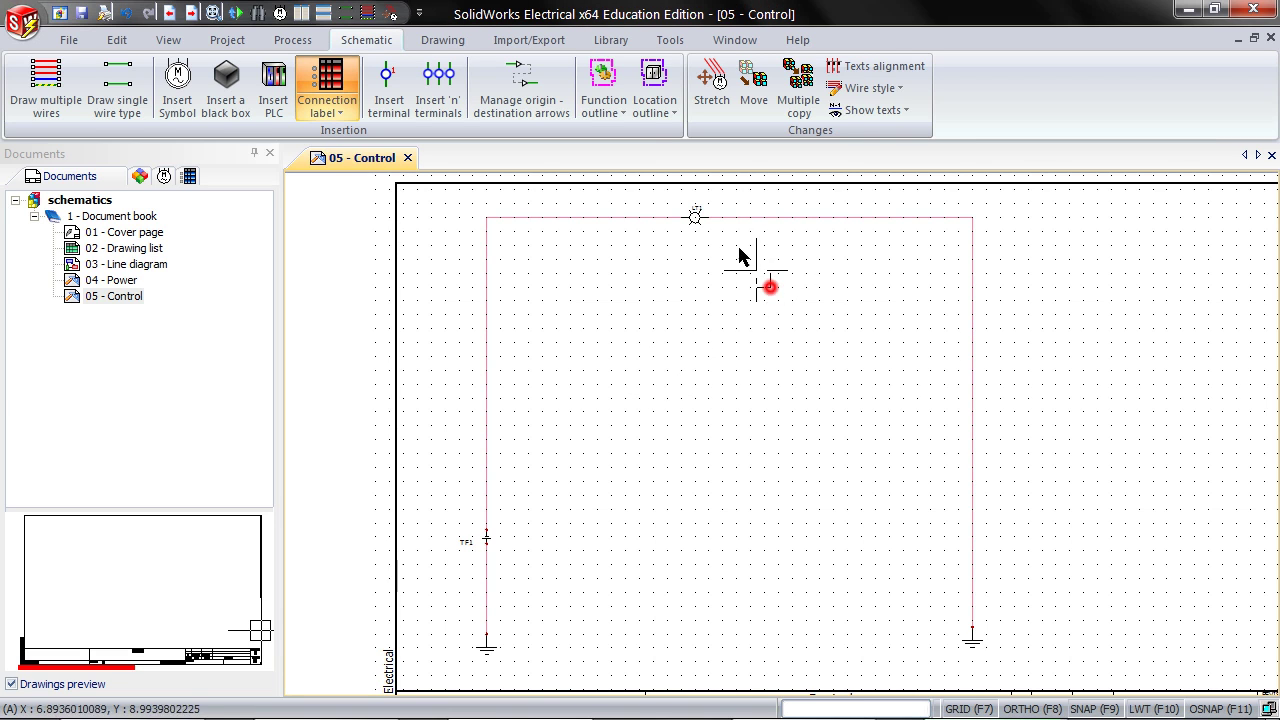
click(605, 190)
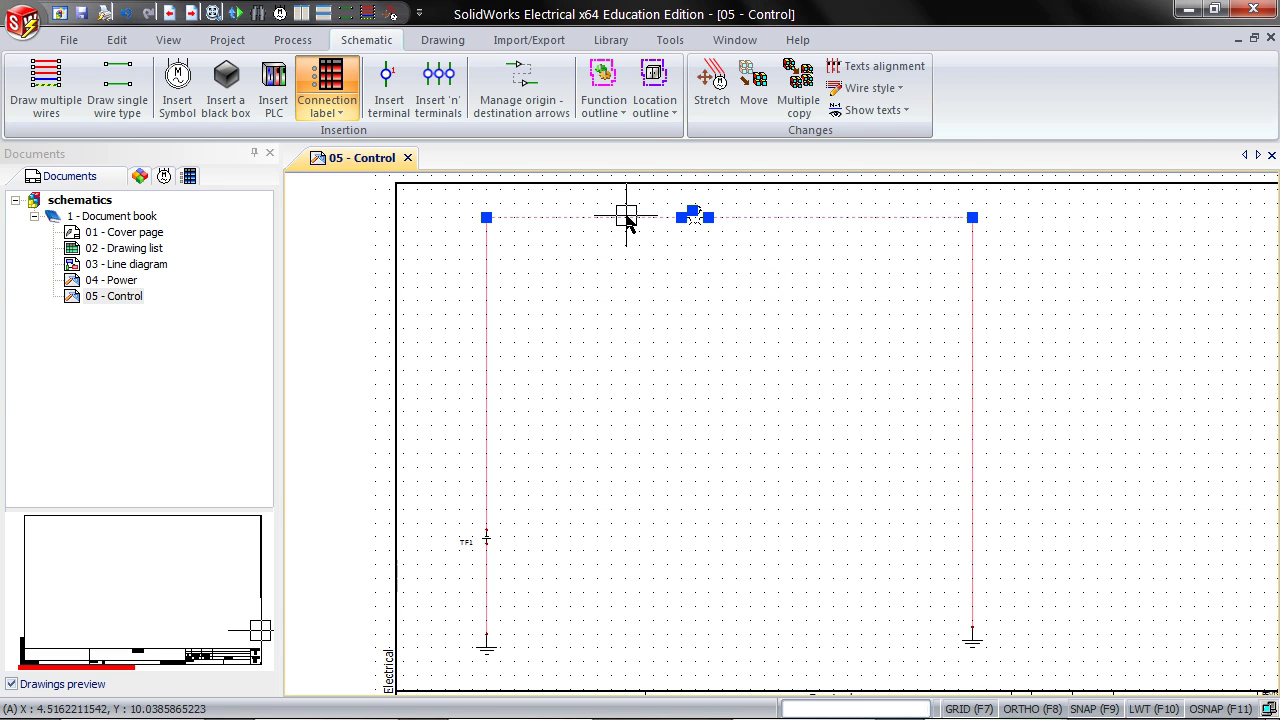
right_click(626, 217)
click(675, 341)
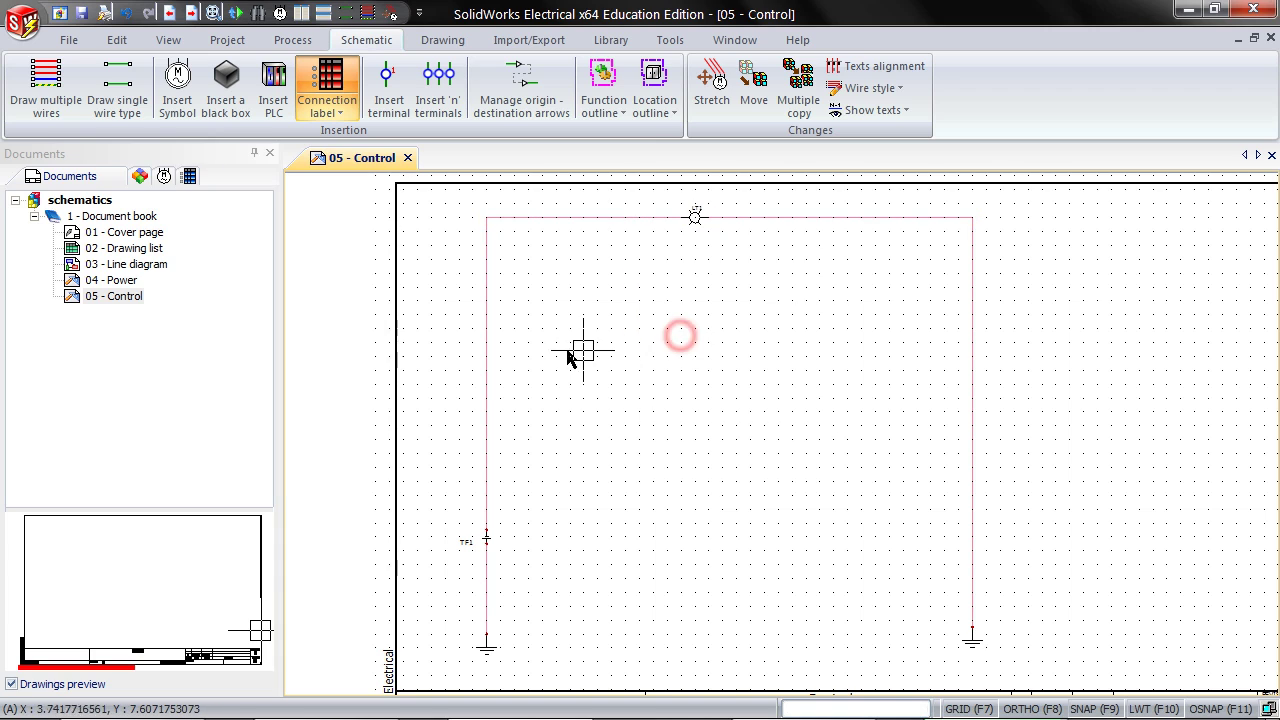
right_click(568, 352)
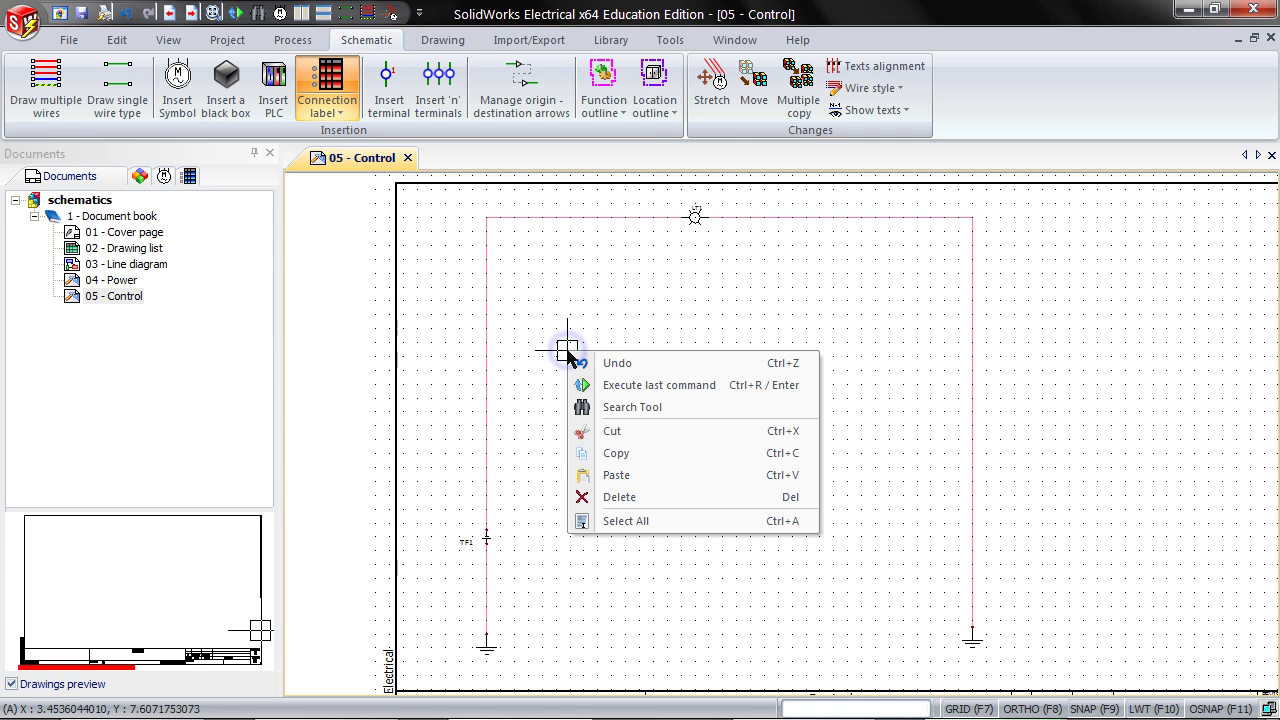
click(624, 466)
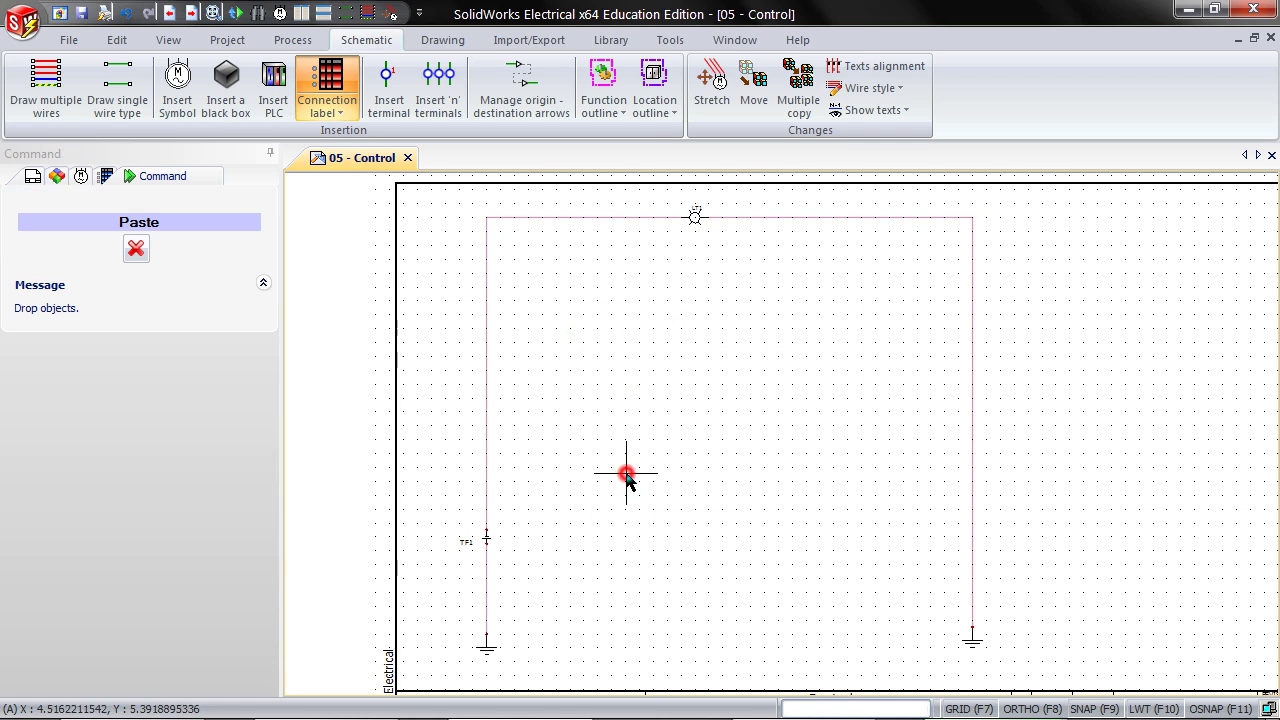
click(487, 284)
Step: Paste a third lamp rung below the others to complete three parallel rungs
scroll(490, 285, up, 2)
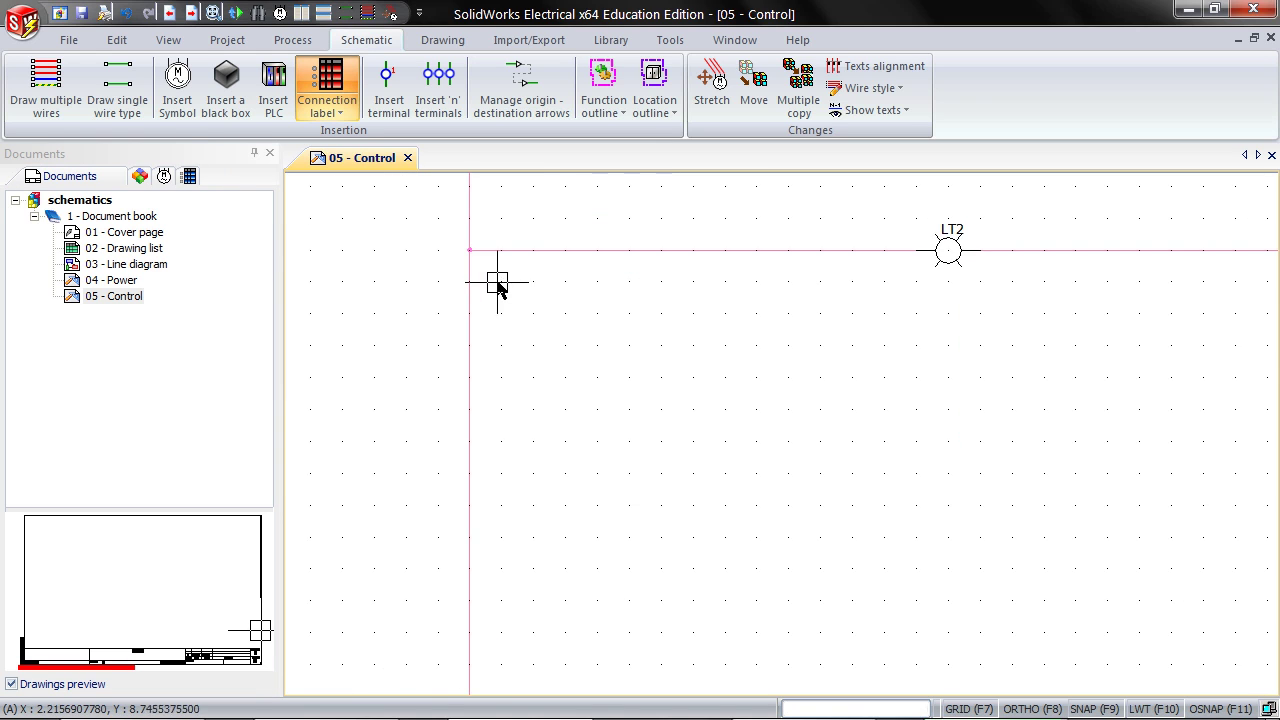
scroll(490, 285, up, 2)
scroll(519, 277, down, 2)
scroll(749, 366, down, 2)
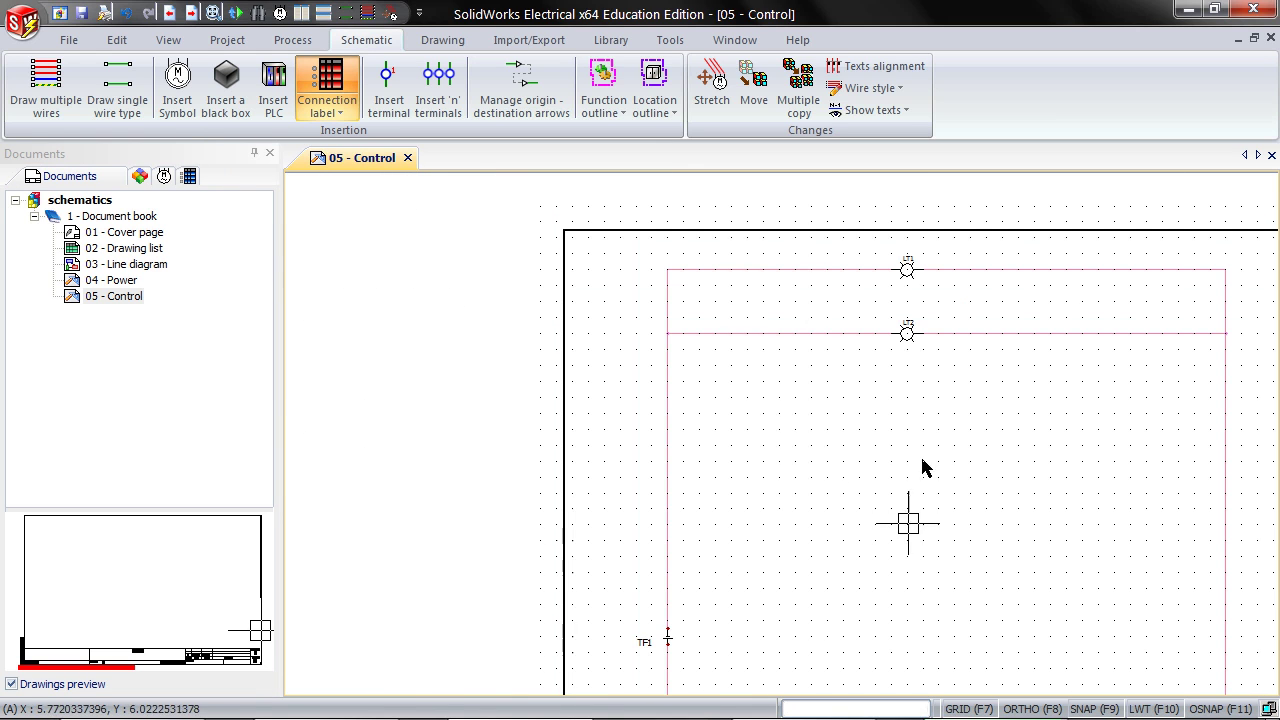
middle_drag(923, 466, 823, 371)
right_click(700, 355)
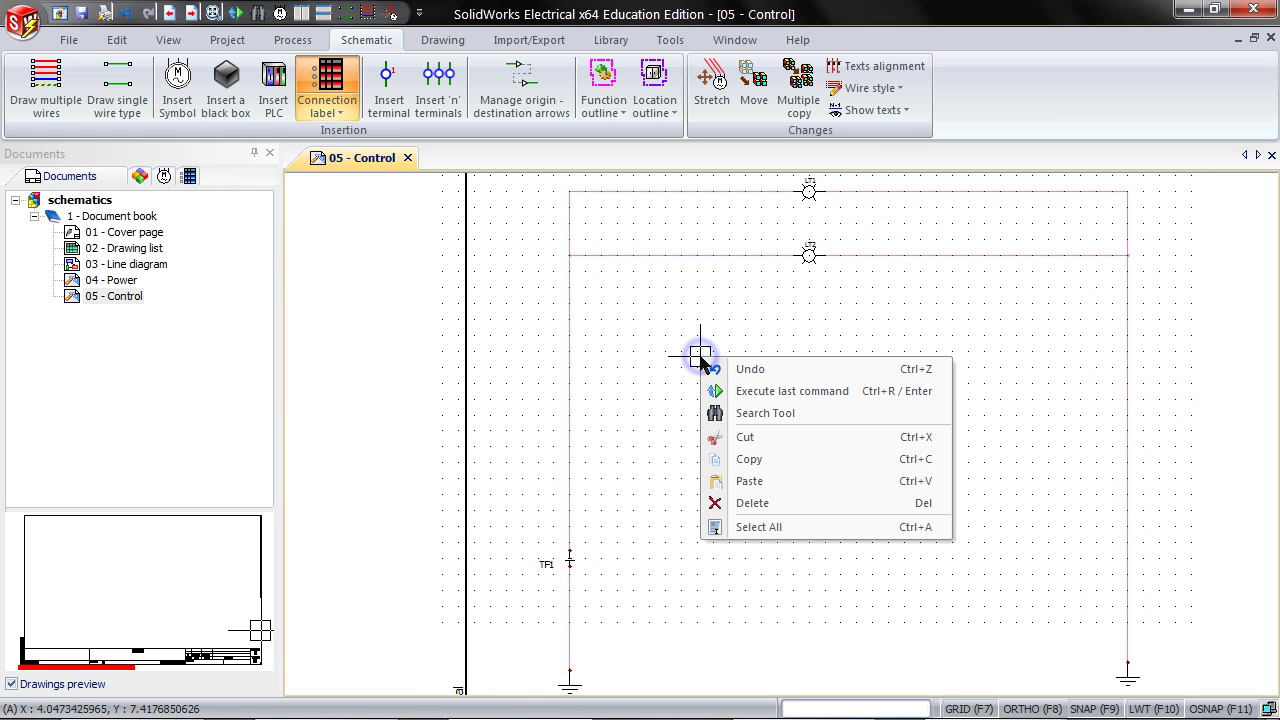
click(757, 484)
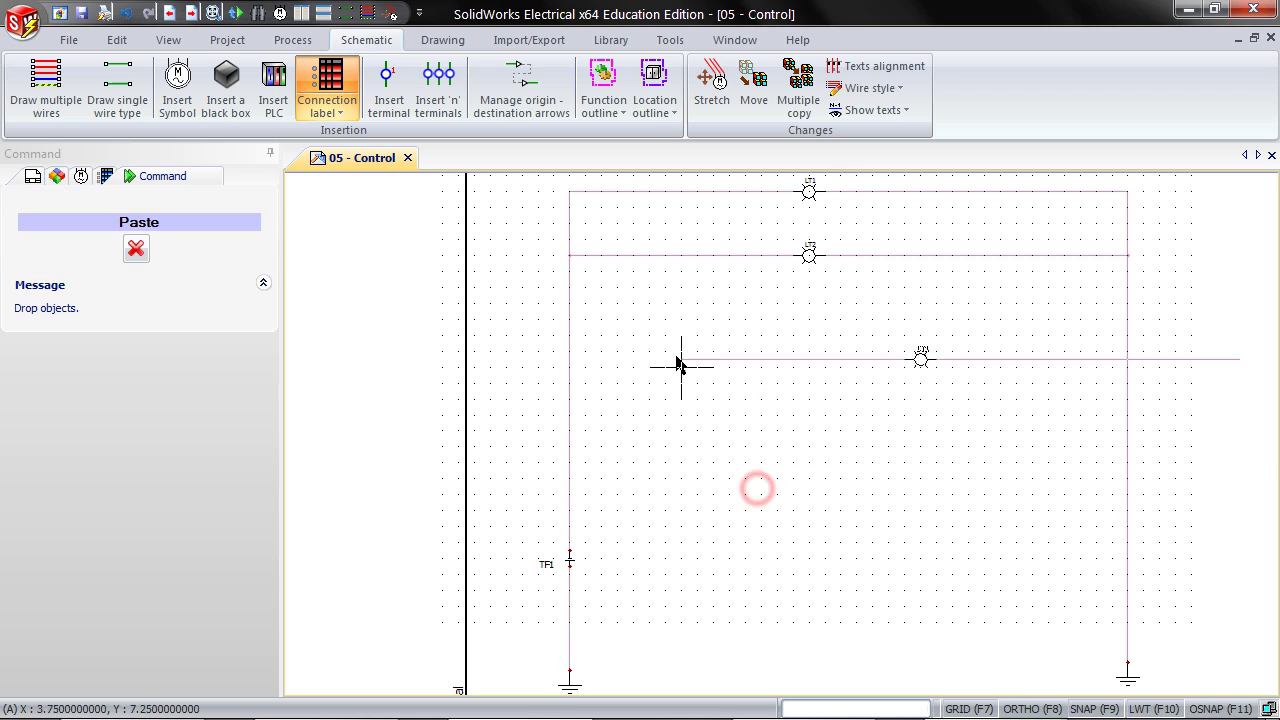
click(570, 326)
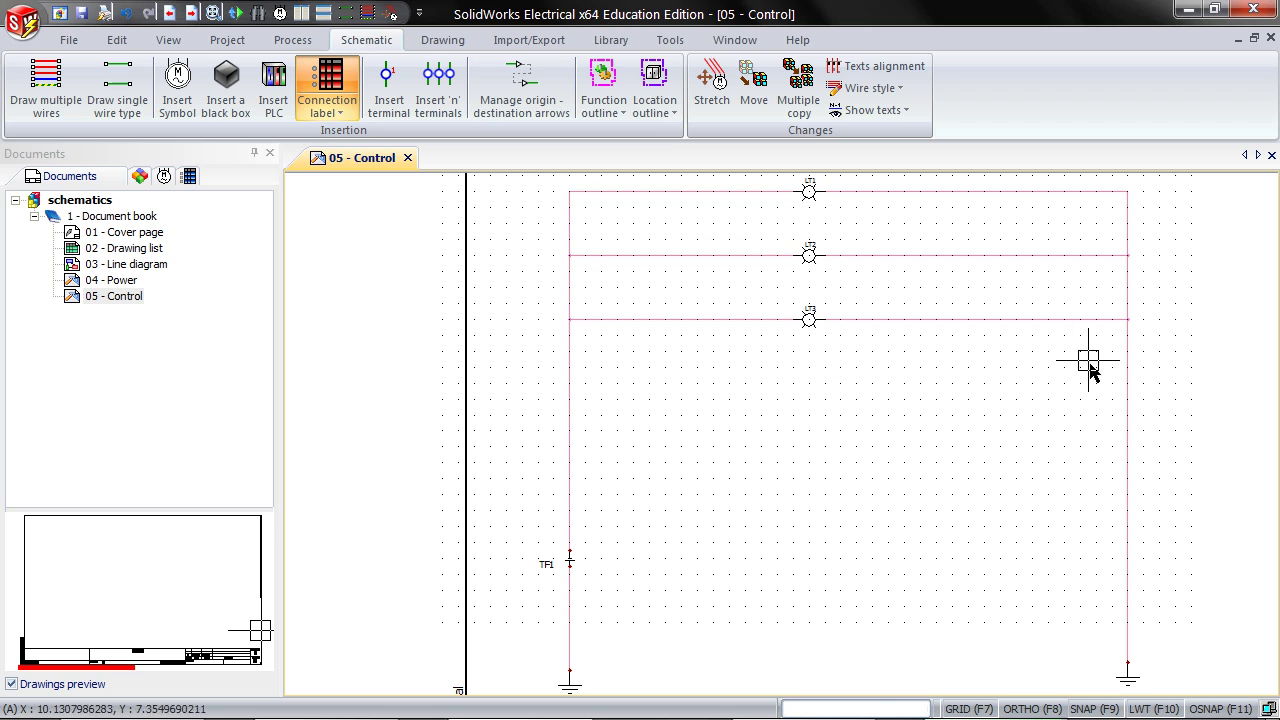
Step: Try moving the right-hand wire ends right, then undo that attempt
click(1148, 178)
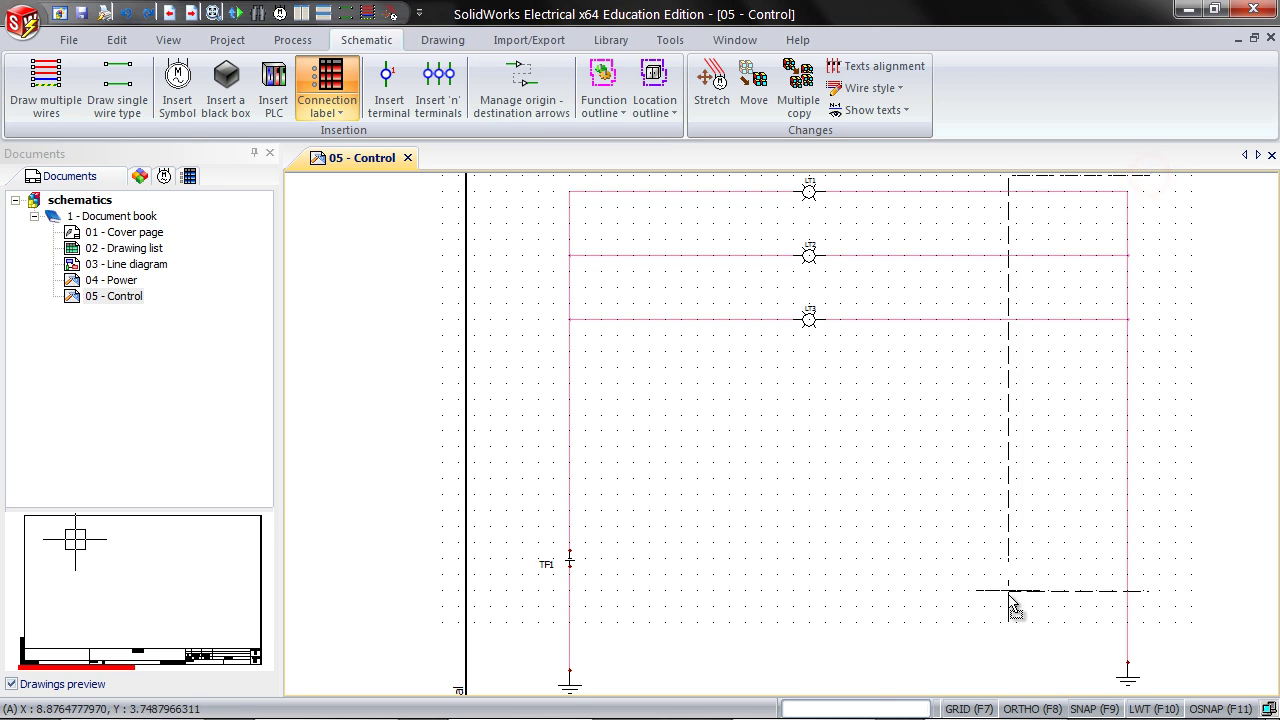
click(1025, 697)
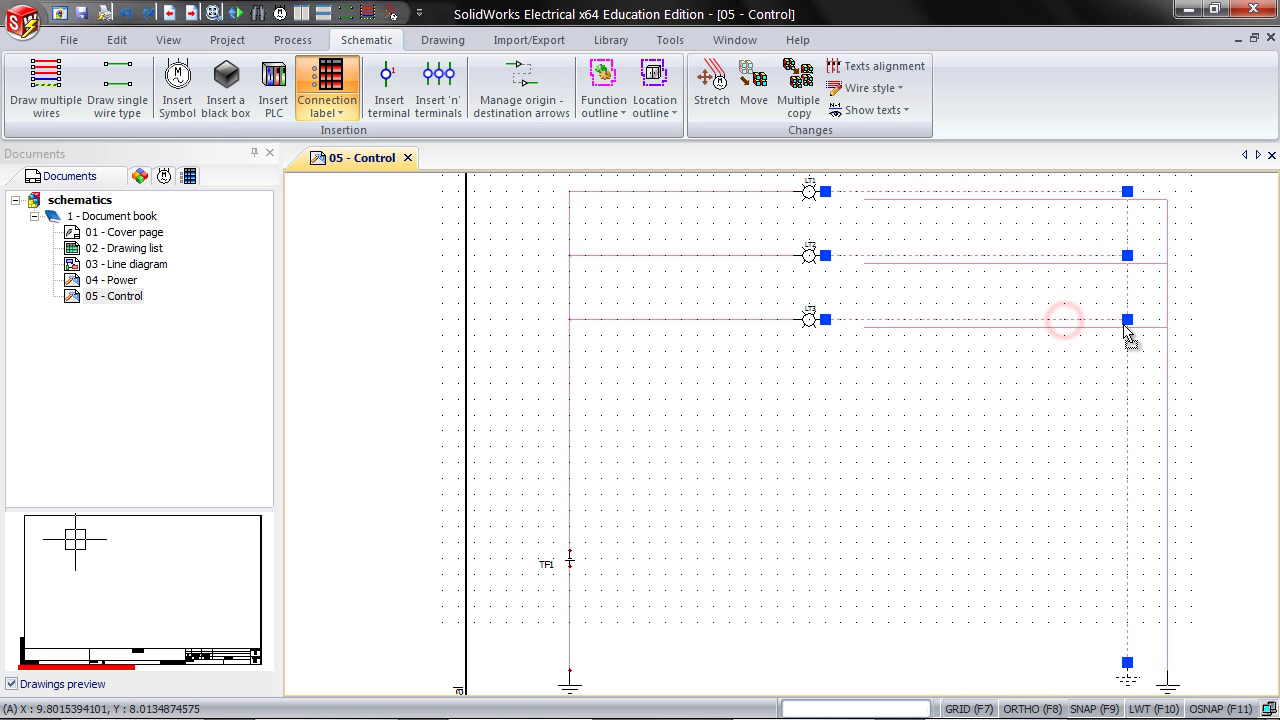
click(1036, 432)
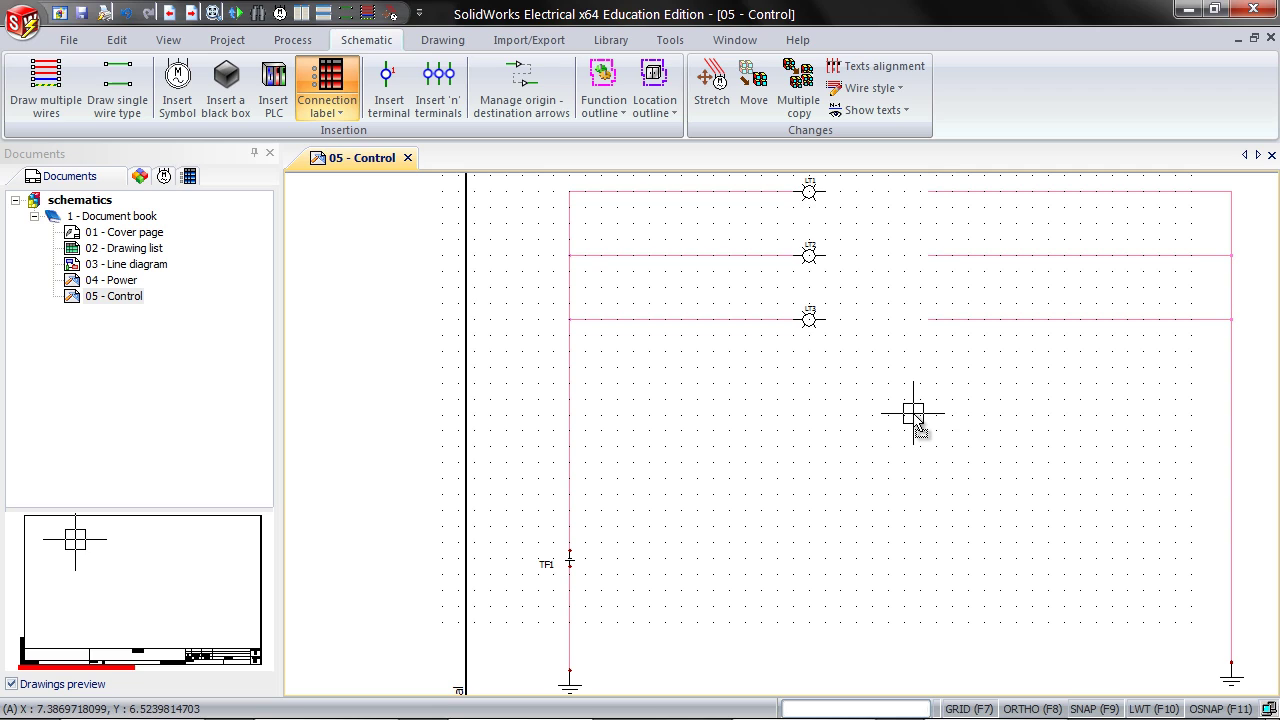
click(128, 14)
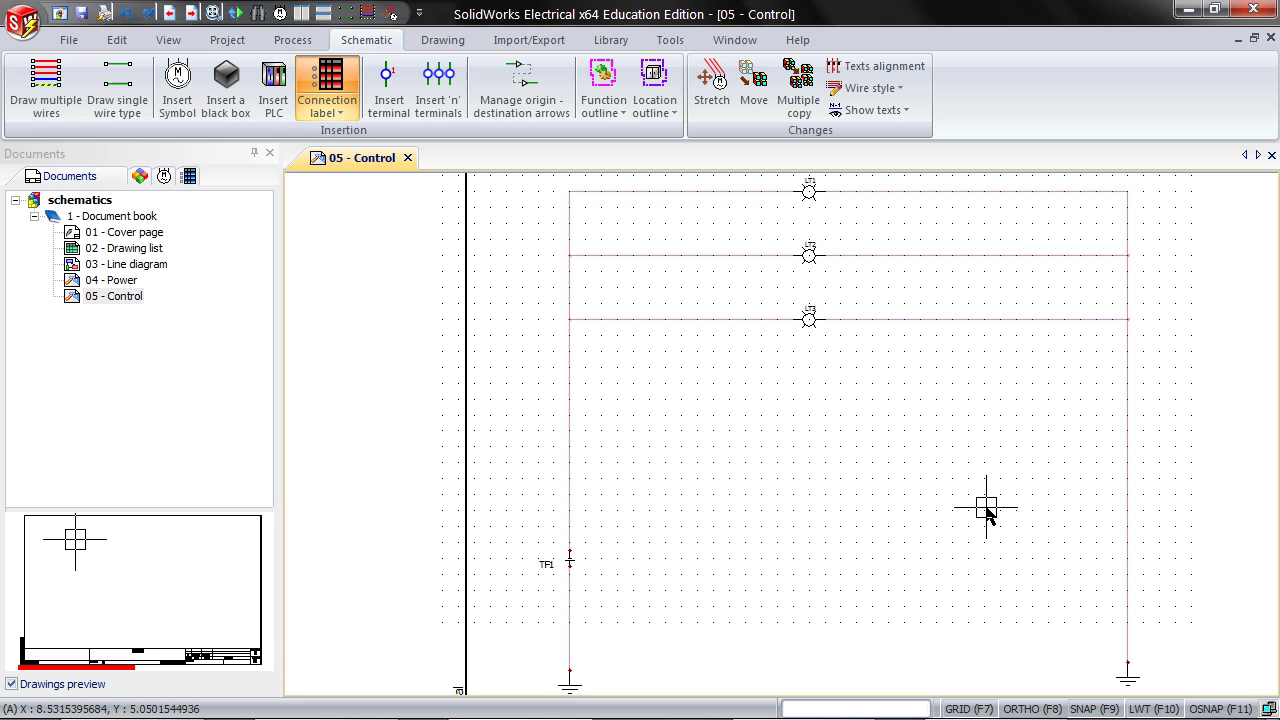
Step: Stretch the right wire and its earth further right, lengthening all three rungs
click(712, 100)
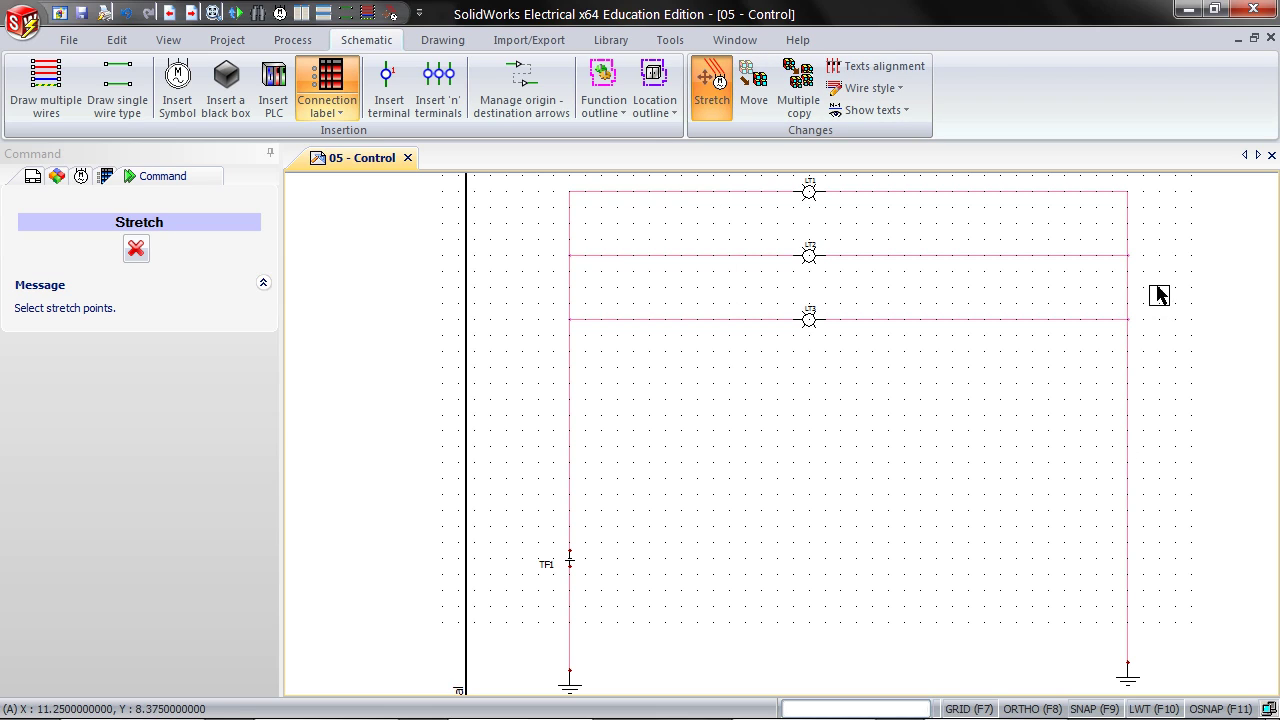
click(1158, 185)
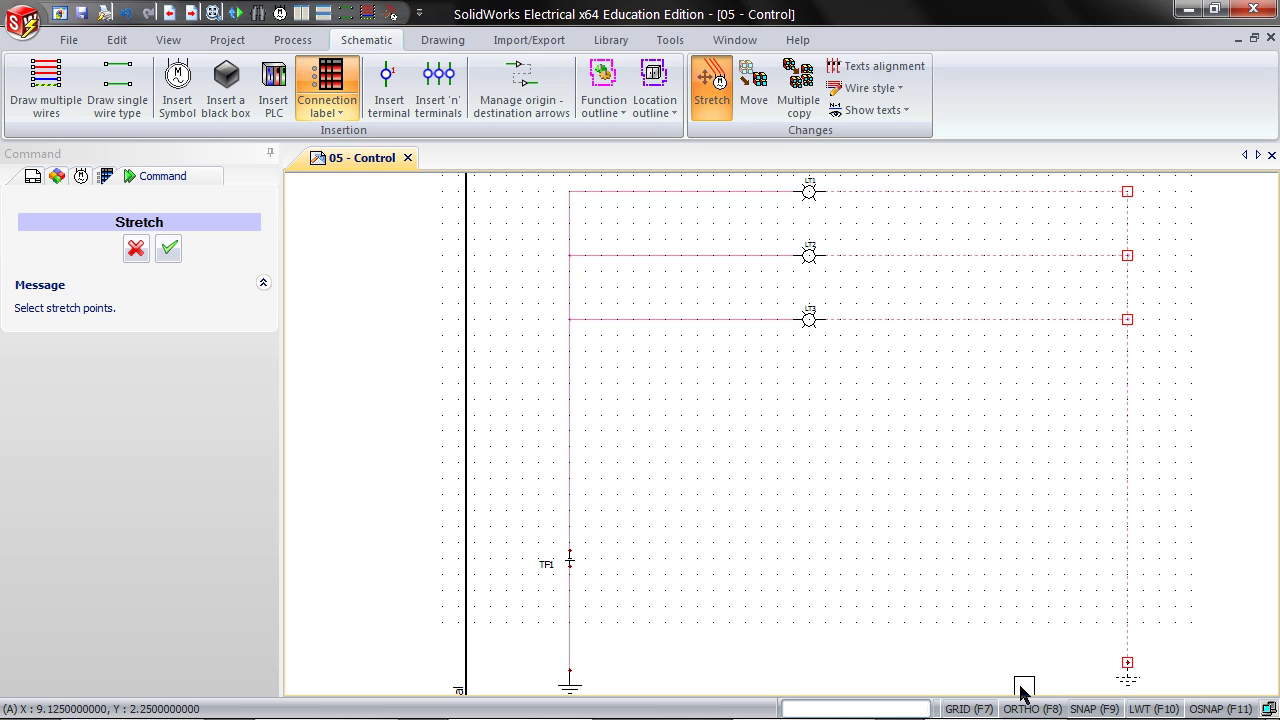
click(168, 248)
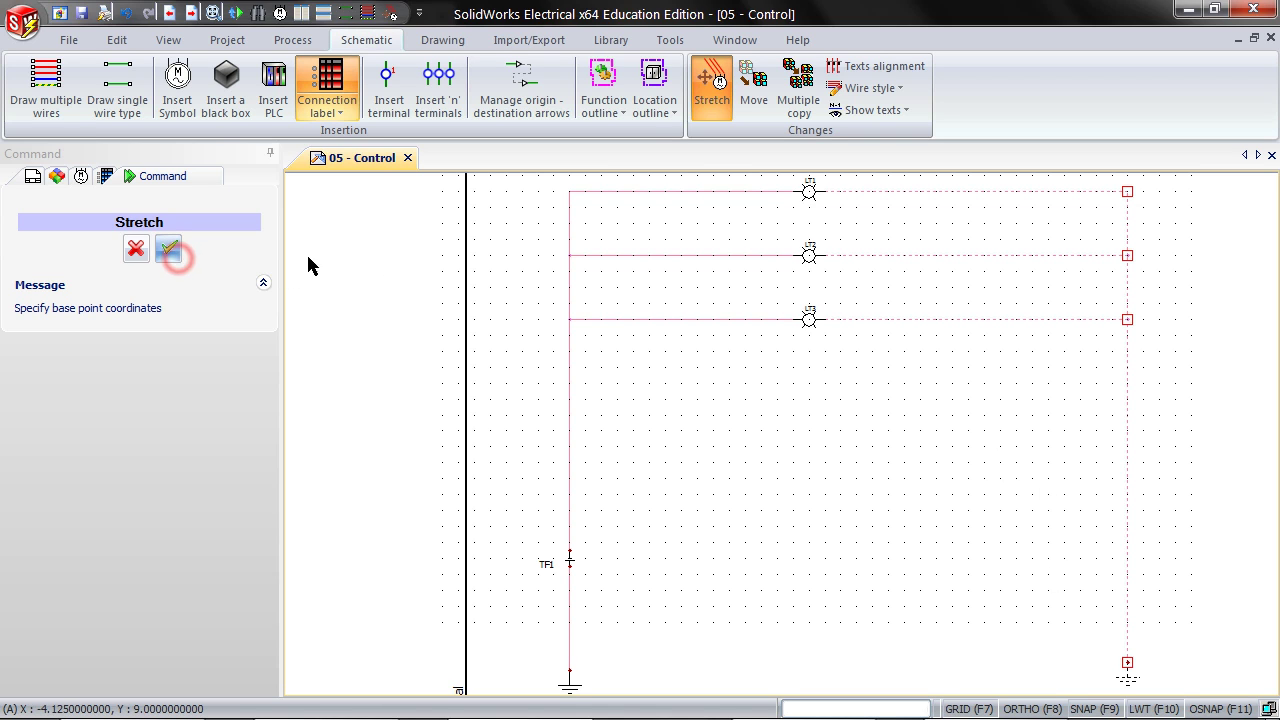
click(920, 320)
click(1024, 320)
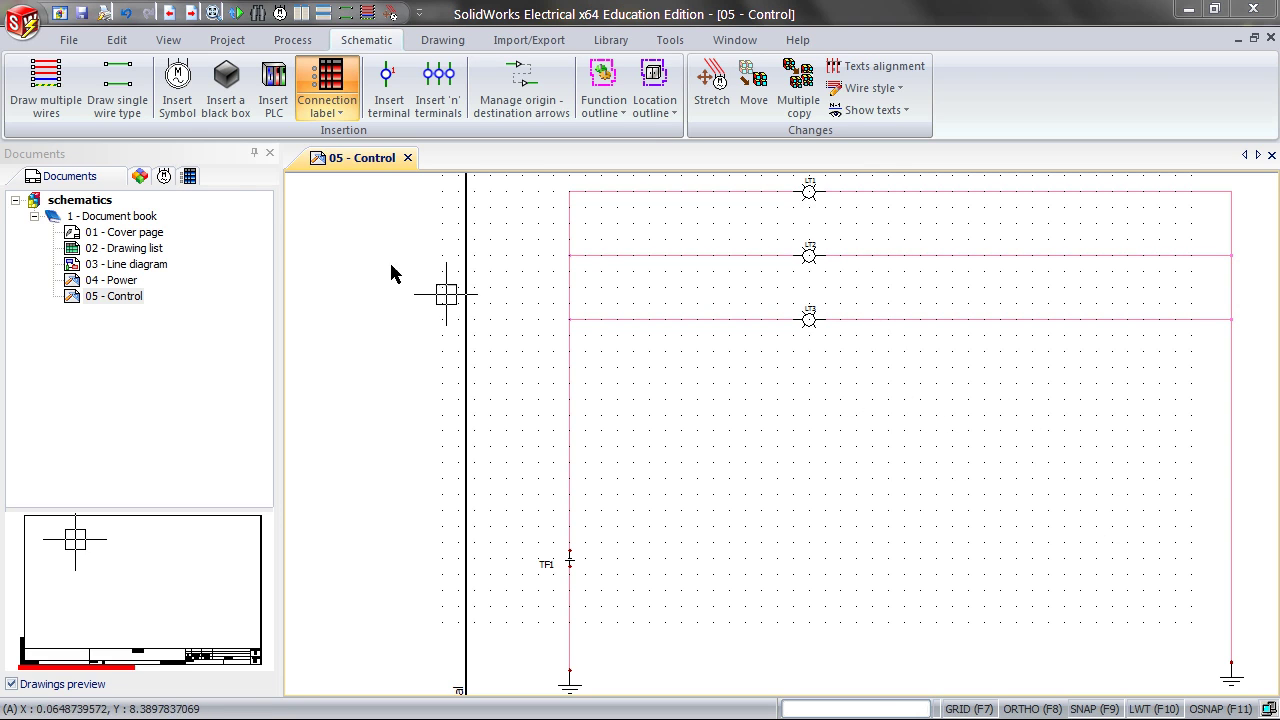
Step: Choose the NO push button (TR-EL075) from Buttons, switches for insertion
click(178, 90)
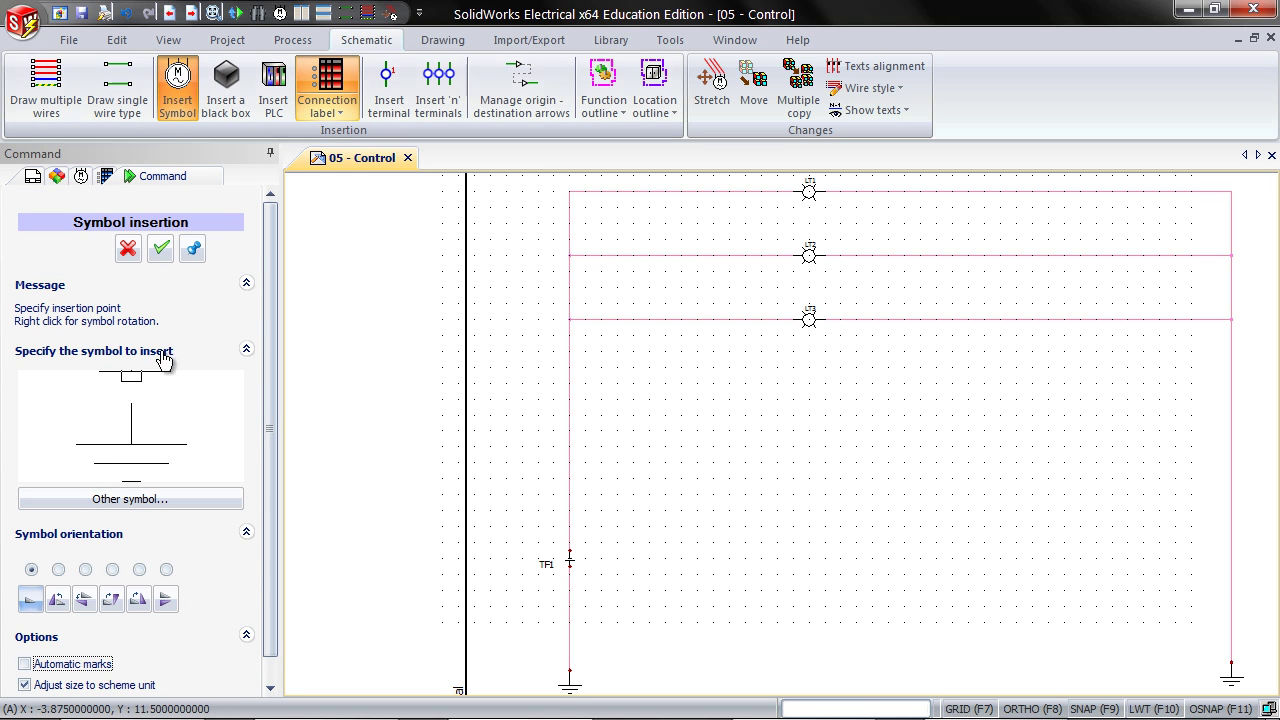
click(162, 503)
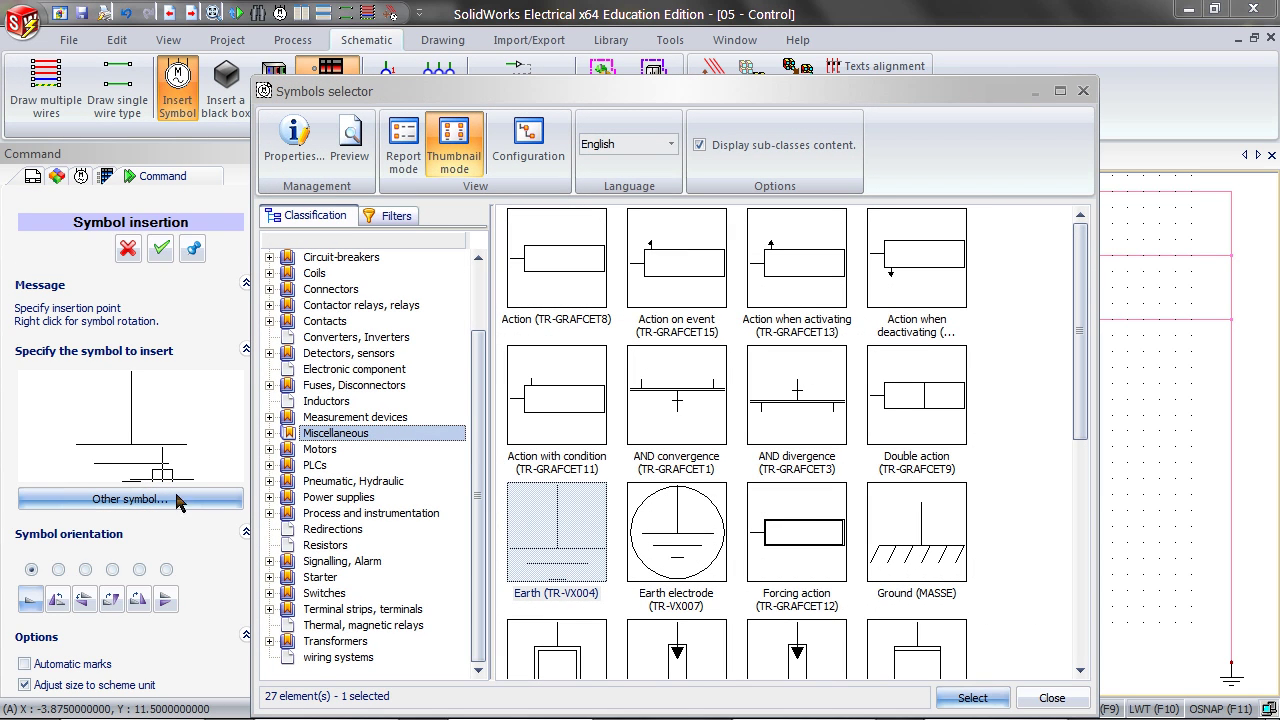
scroll(480, 290, up, 1)
scroll(480, 290, up, 1)
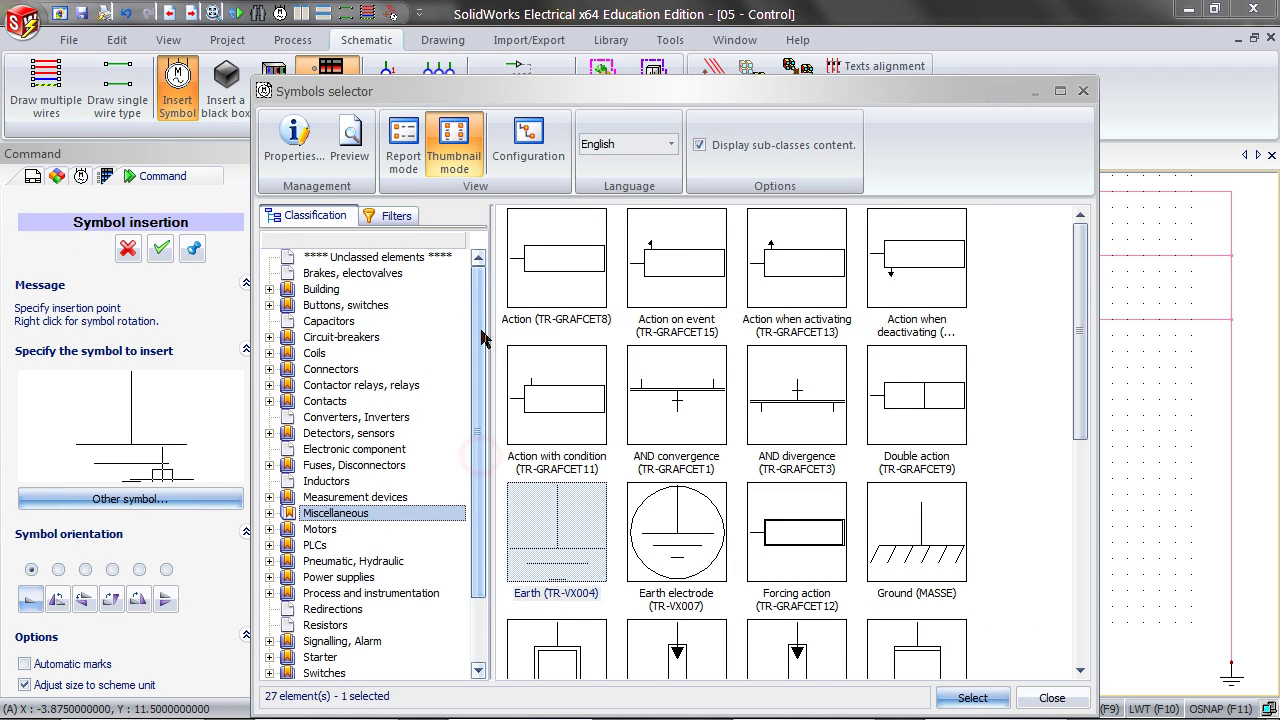
click(380, 305)
drag(1078, 300, 1009, 528)
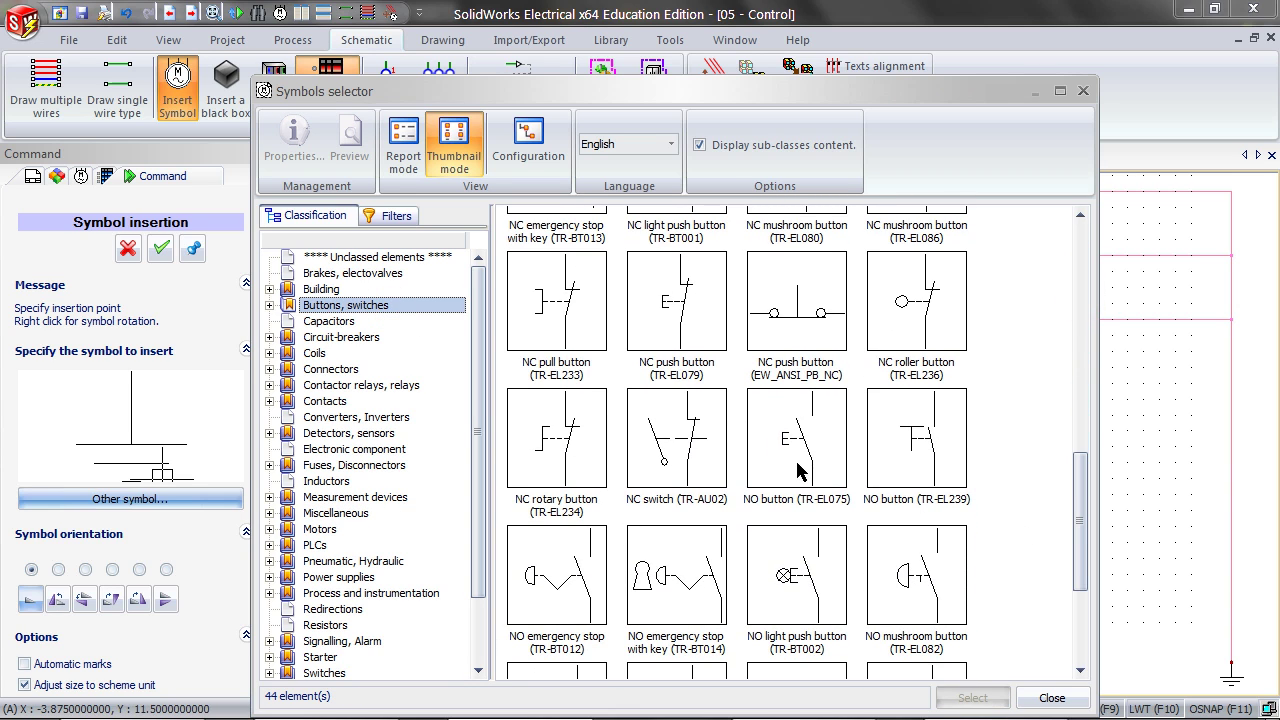
click(798, 468)
click(962, 697)
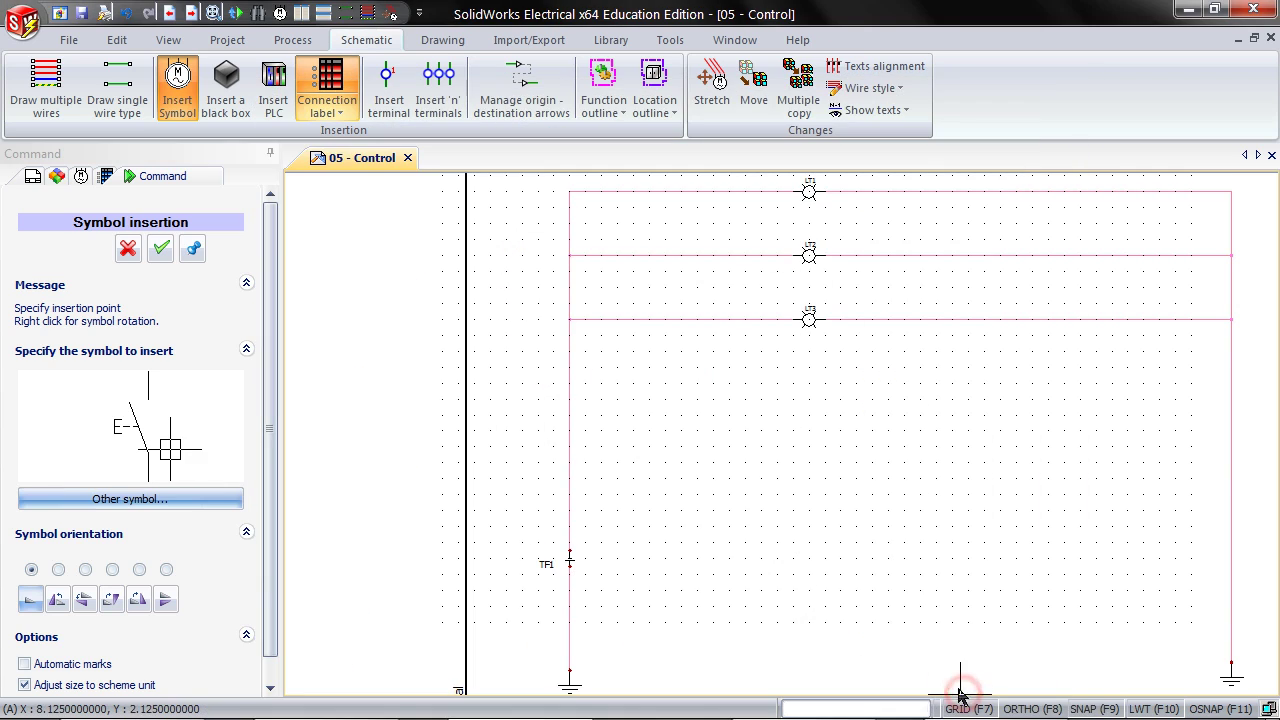
Step: Rotate the push button upright and place it on the left wire as S1
scroll(575, 451, up, 1)
scroll(569, 451, up, 4)
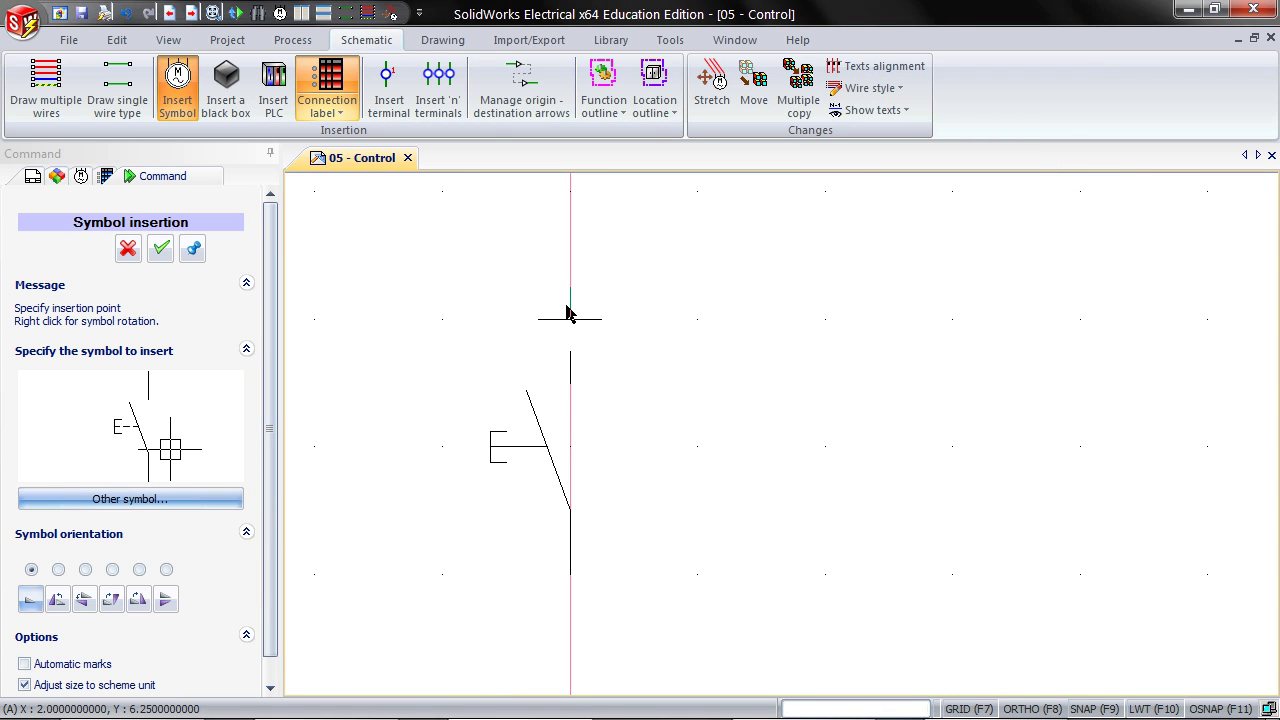
right_click(924, 321)
right_click(889, 323)
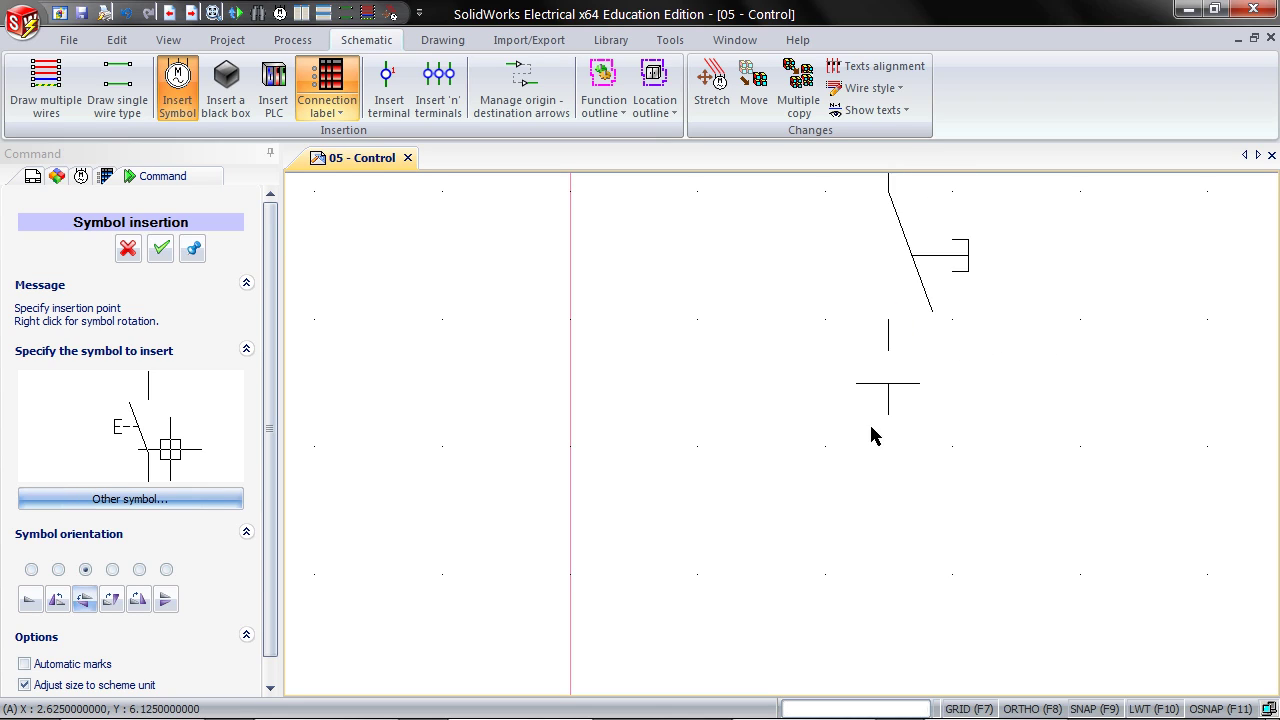
right_click(857, 490)
right_click(850, 460)
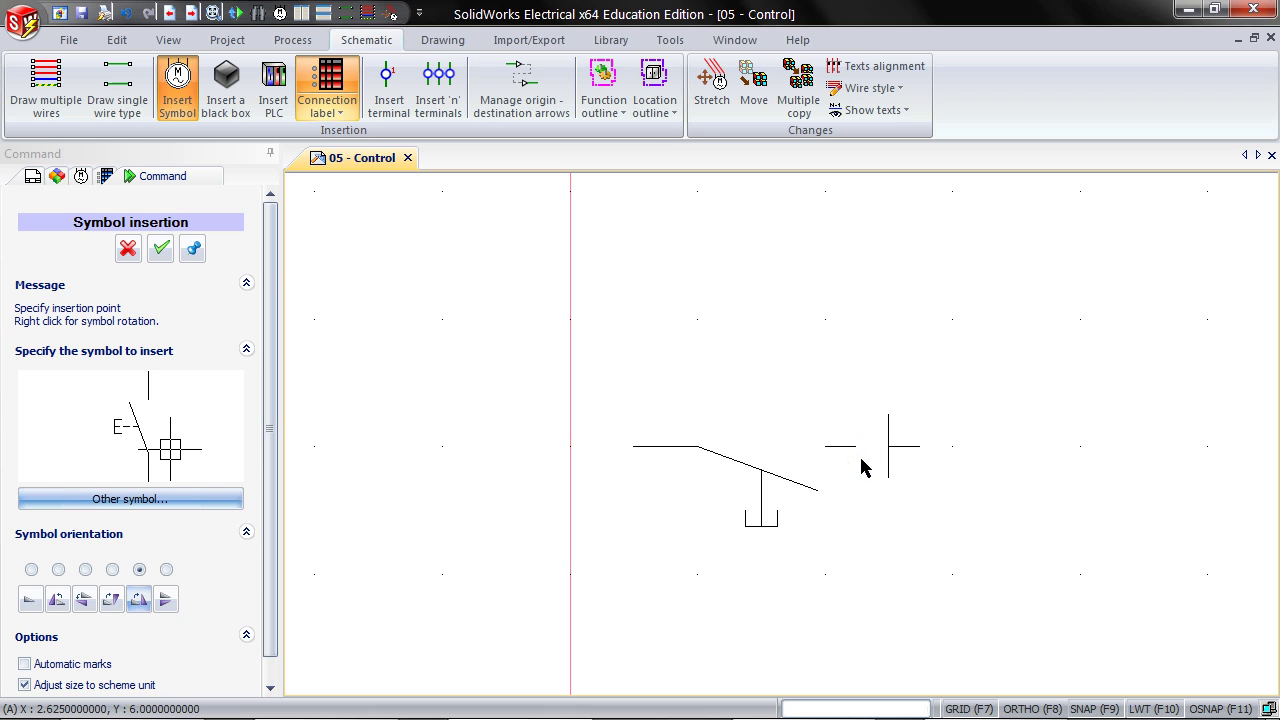
right_click(852, 460)
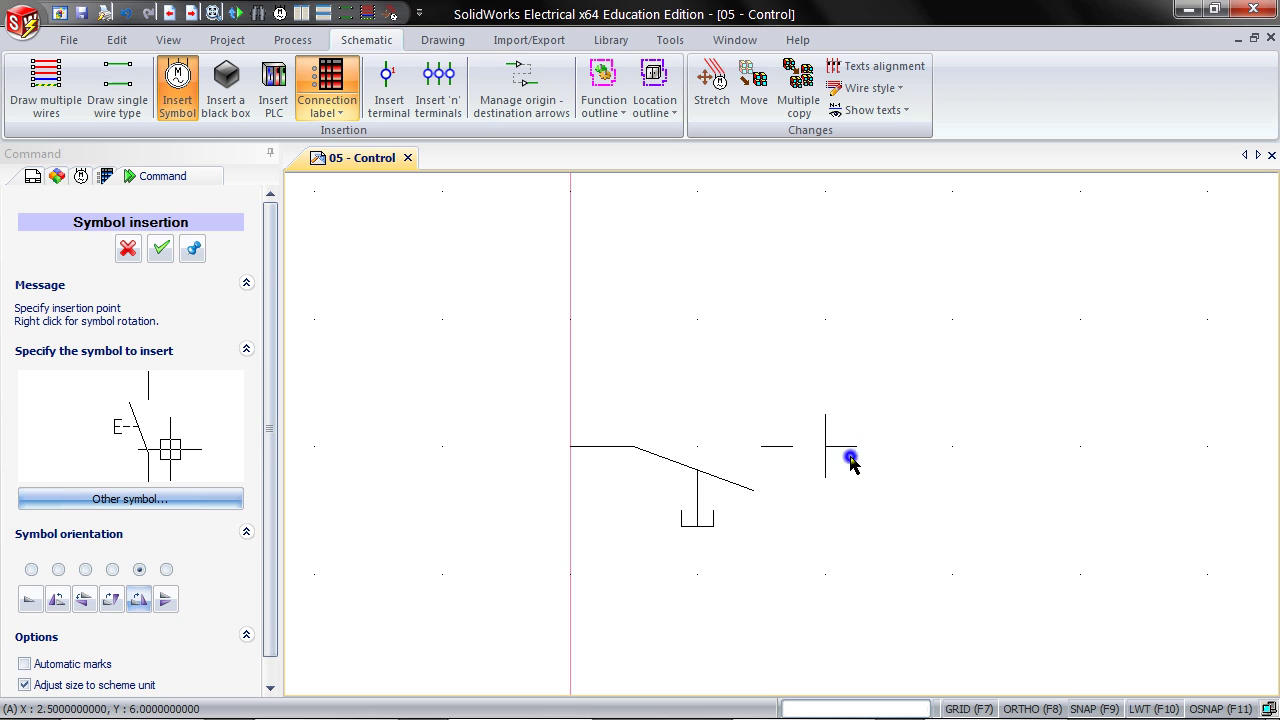
click(566, 277)
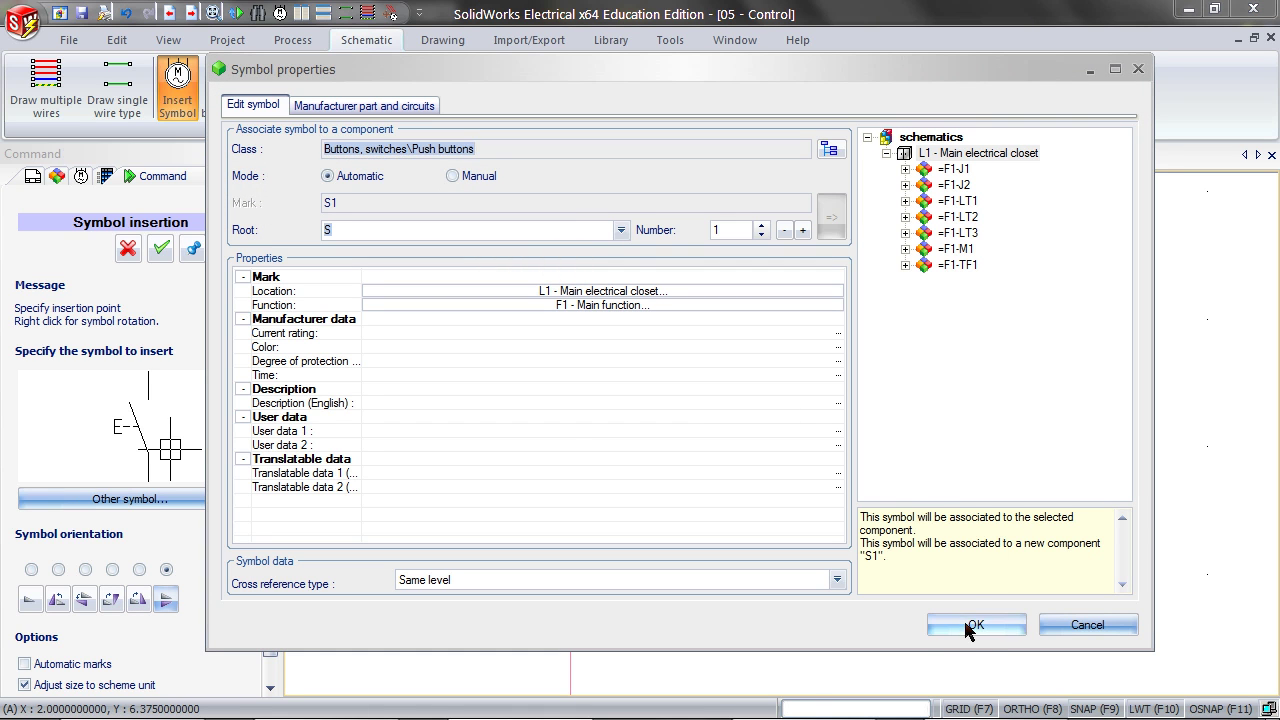
click(966, 624)
scroll(700, 497, down, 1)
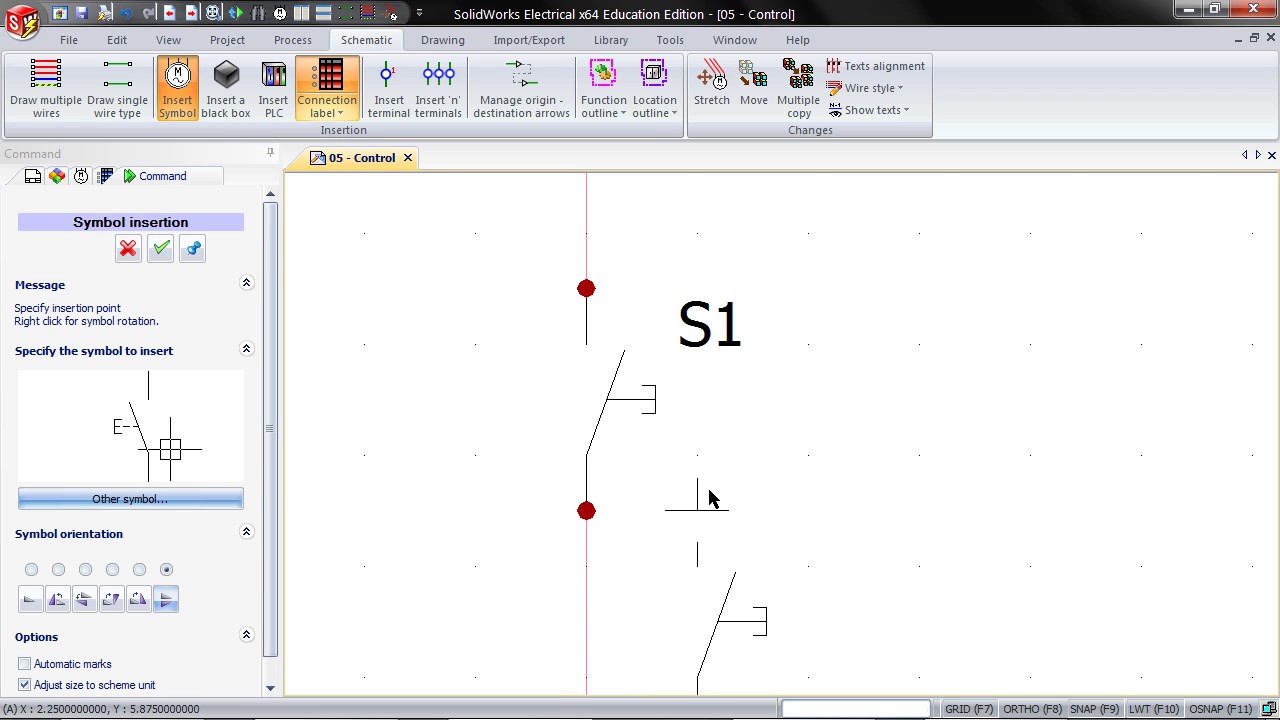
scroll(700, 497, down, 2)
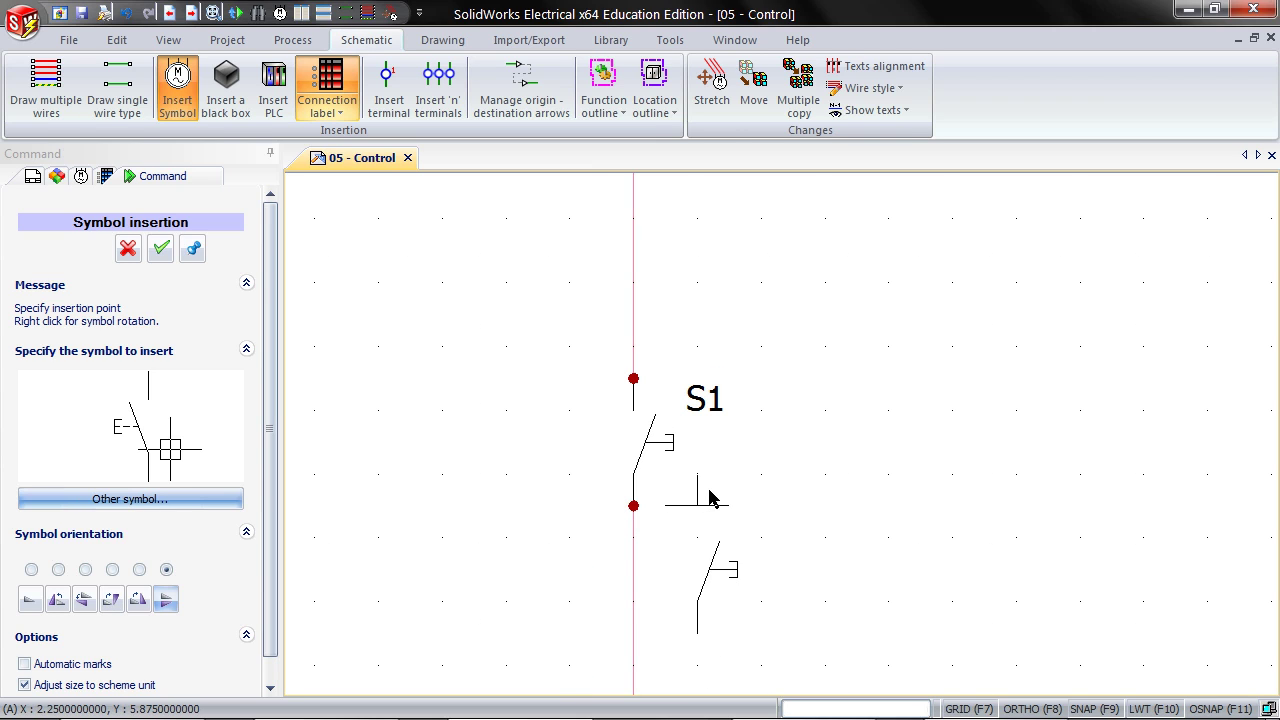
click(160, 250)
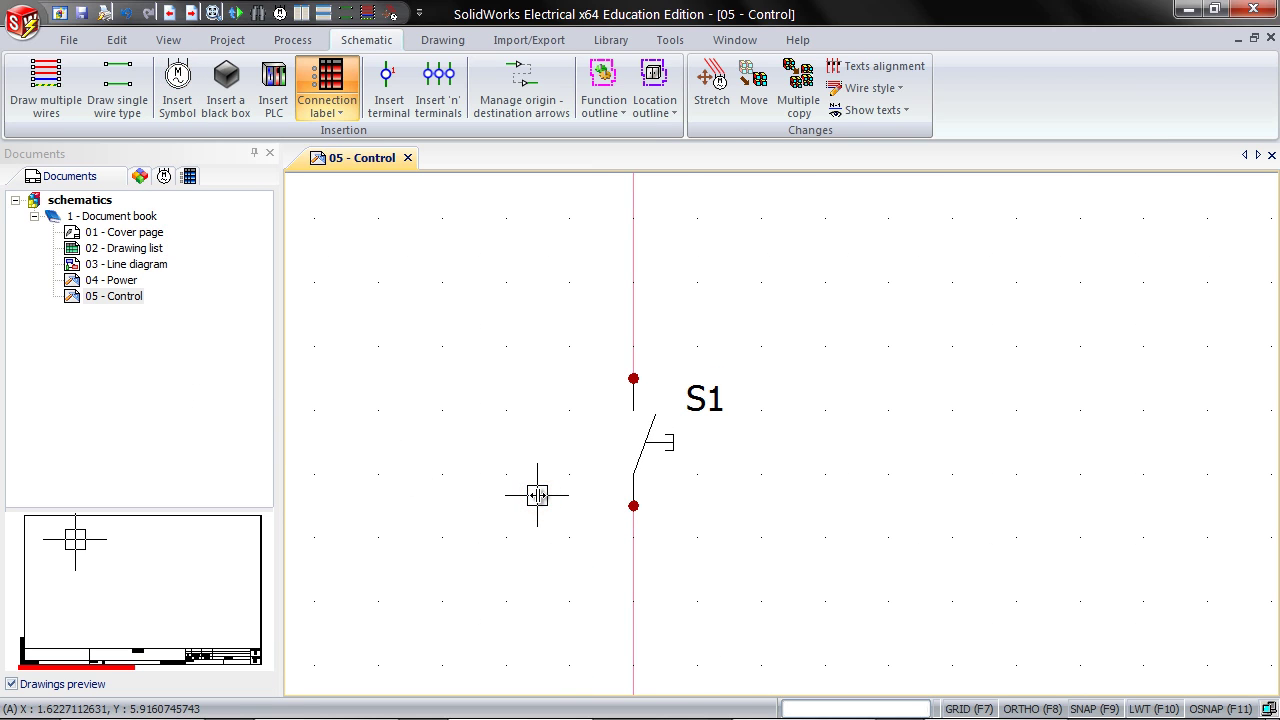